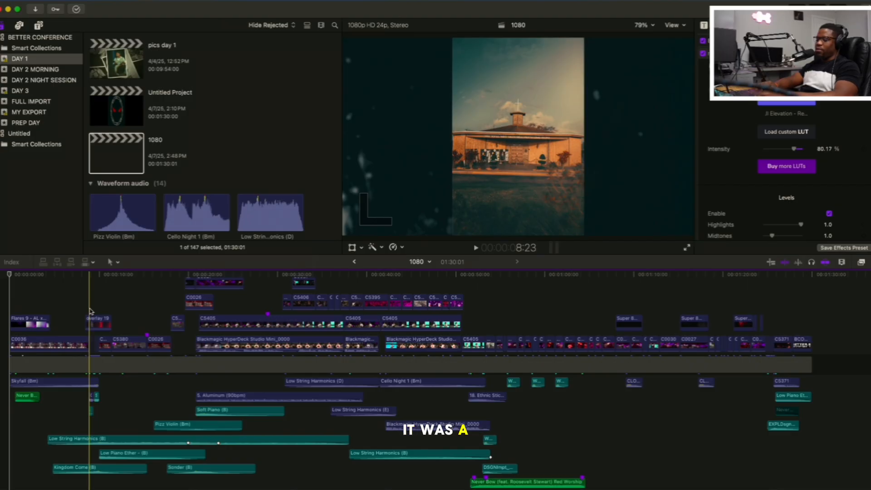
Preview the first second of the 1080 project from its beginning and look over the stacked audio layers
key(Home)
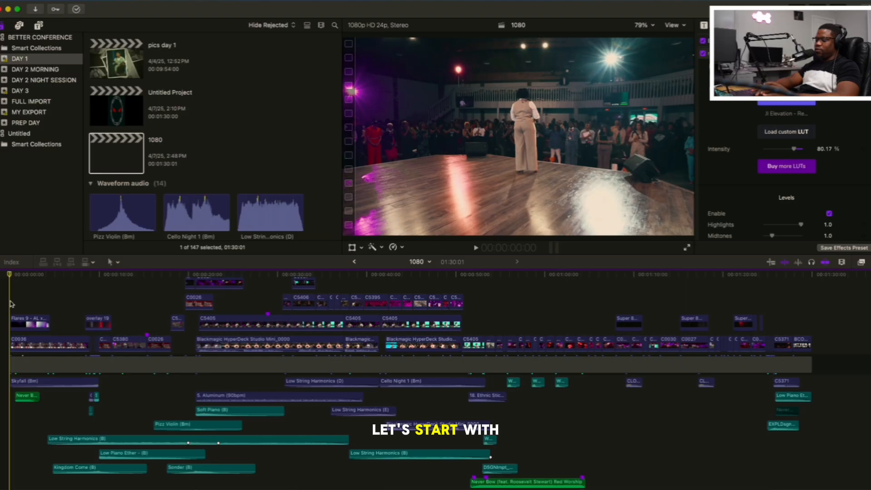
key(space)
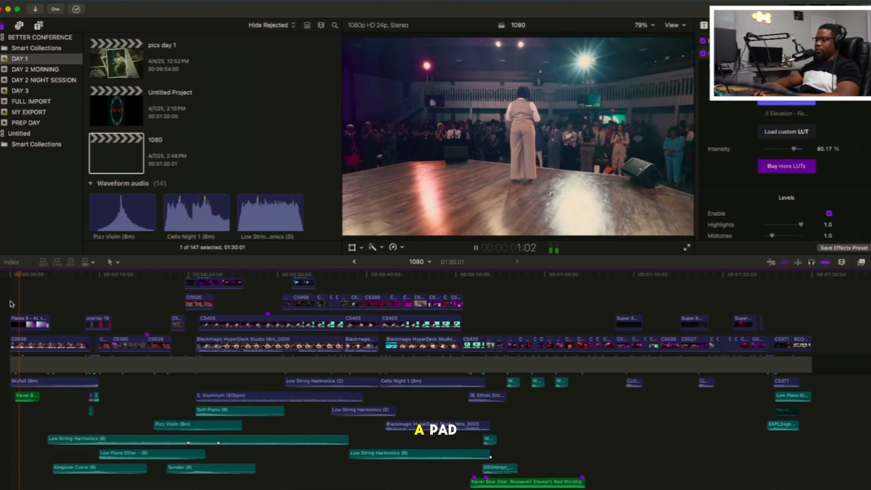
key(space)
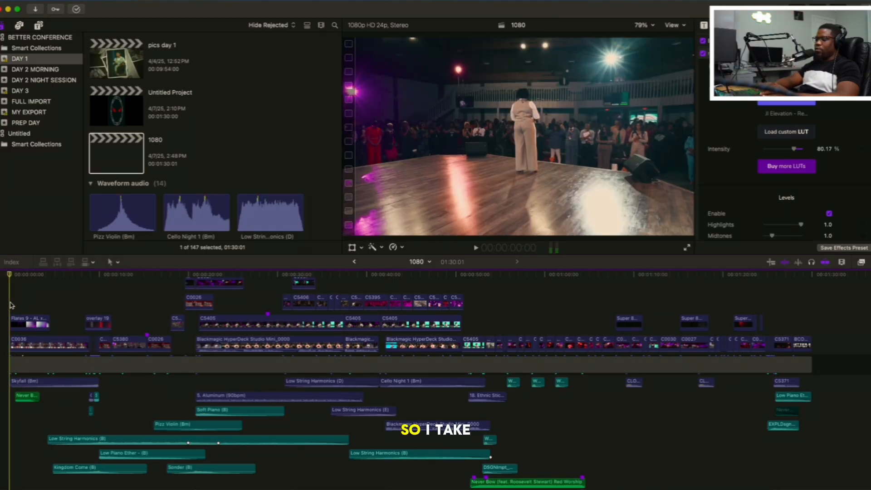
scroll(11, 304, down, 5)
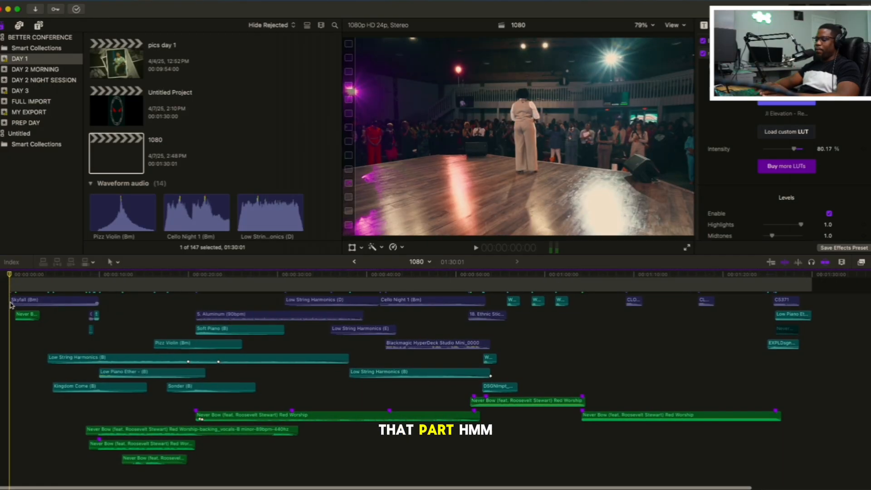
scroll(14, 354, right, 3)
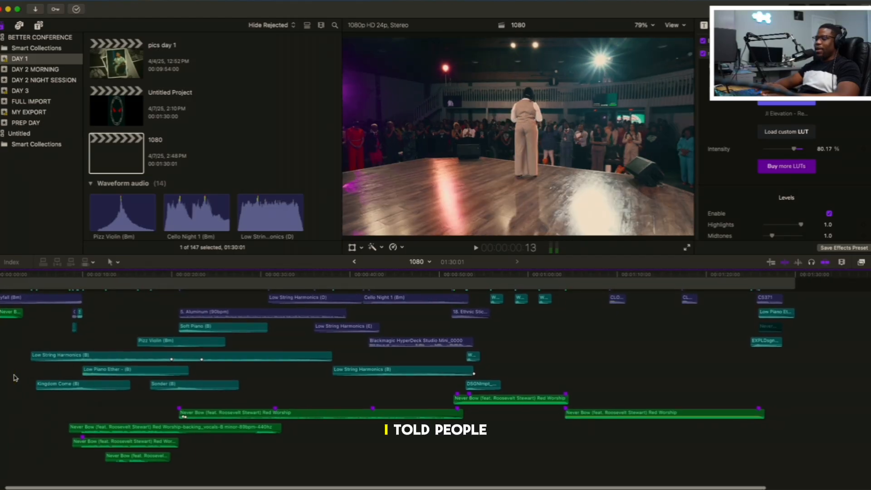
scroll(15, 378, left, 3)
scroll(15, 378, up, 5)
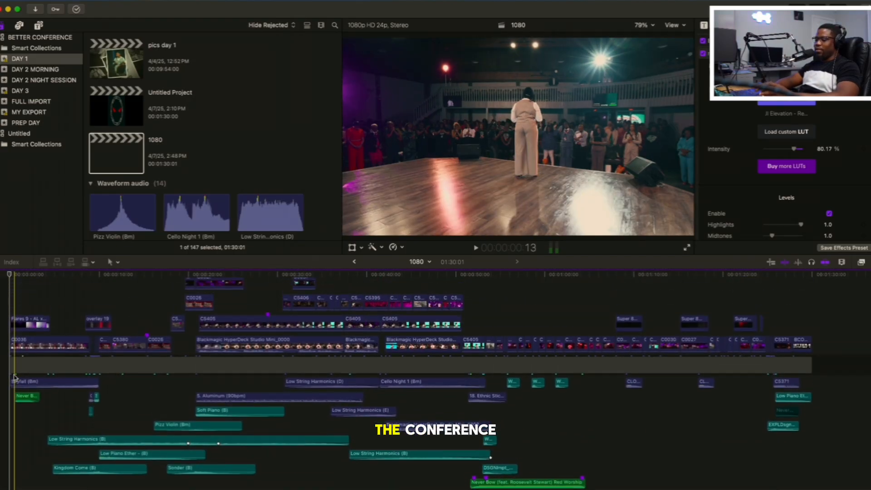
scroll(15, 378, down, 3)
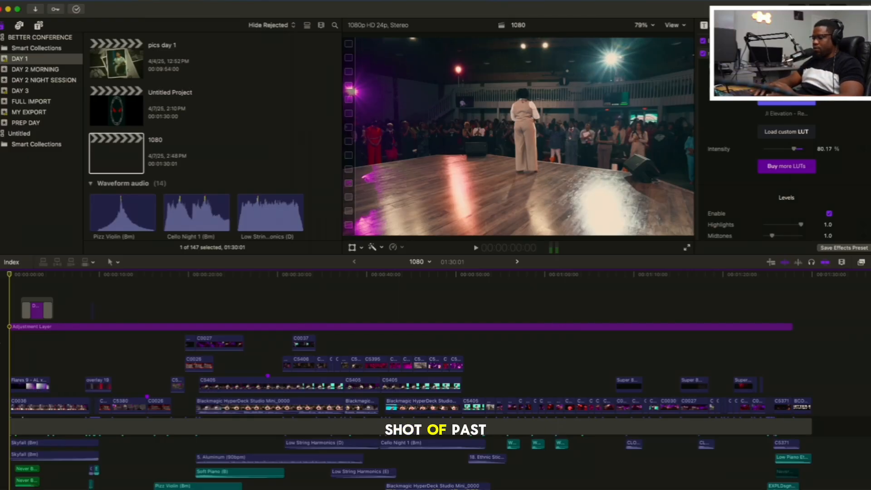
Play the project from the very beginning through the DAY 1 title up to about 10 seconds
key(space)
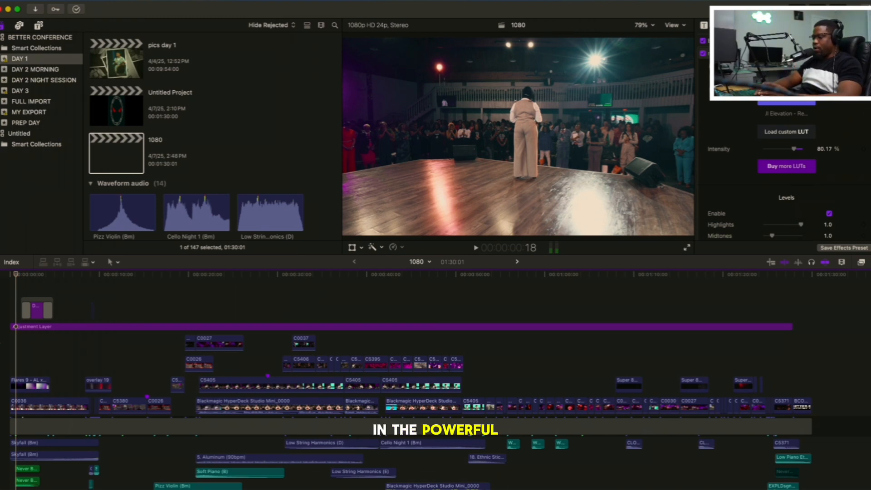
key(space)
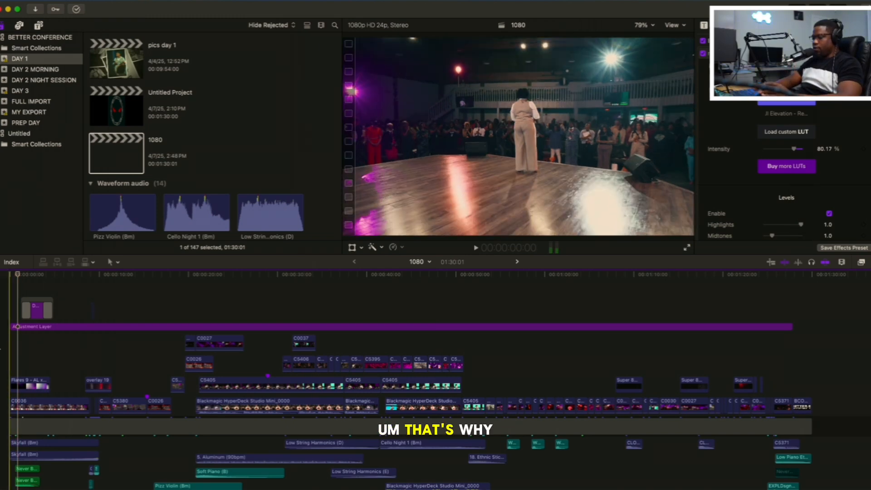
click(0, 348)
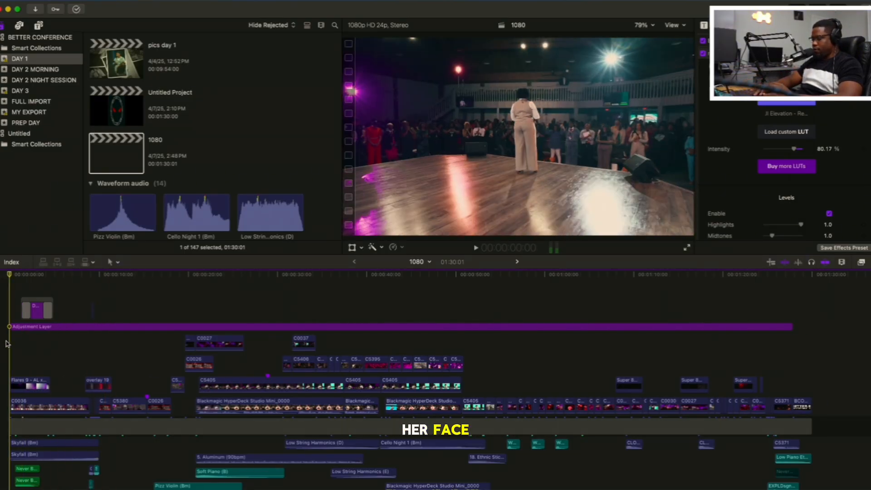
key(space)
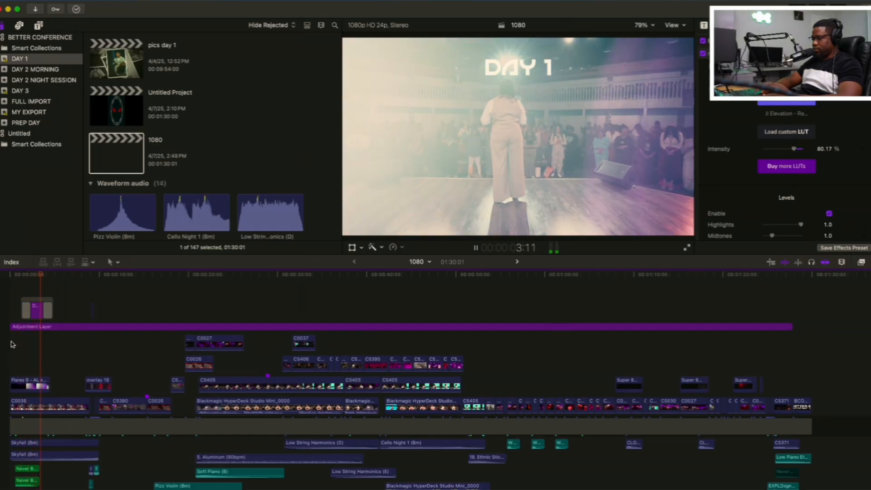
scroll(12, 344, down, 2)
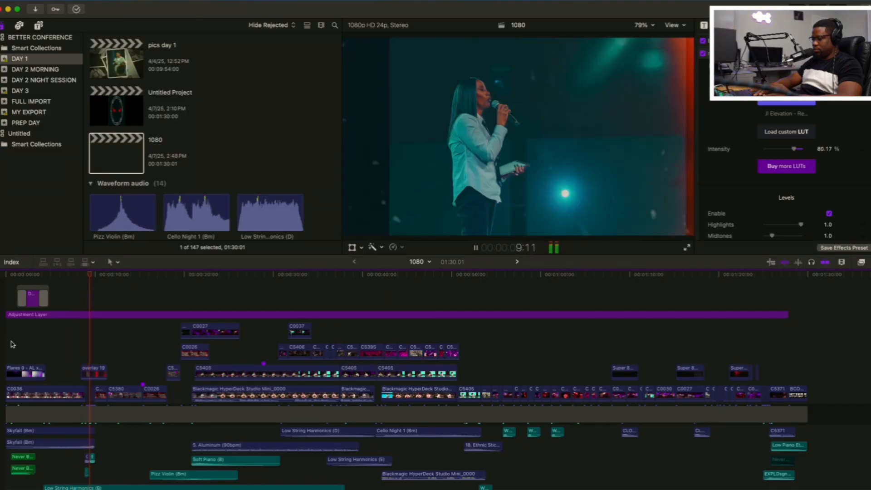
key(space)
Examine the overlay 19 section up close and play the dance sequence from 10 seconds to about 13 seconds
key(super+equal)
key(super+equal)
key(super+equal)
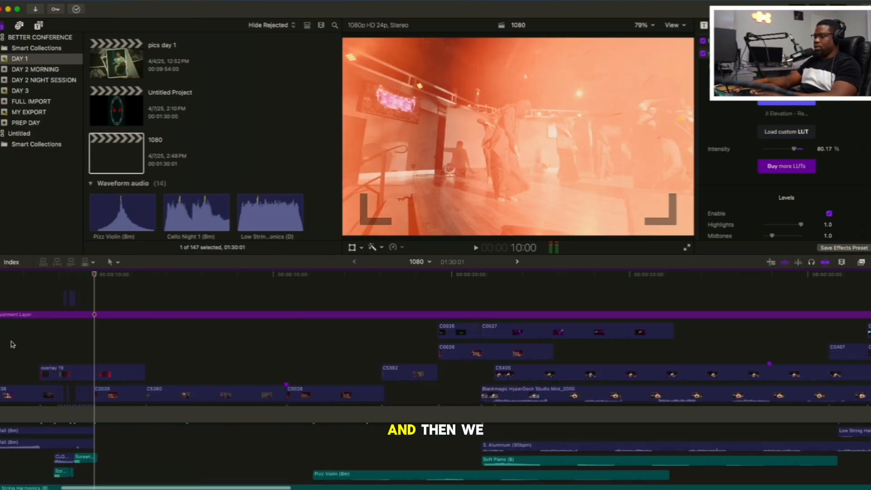
scroll(77, 375, left, 5)
scroll(77, 376, down, 2)
key(space)
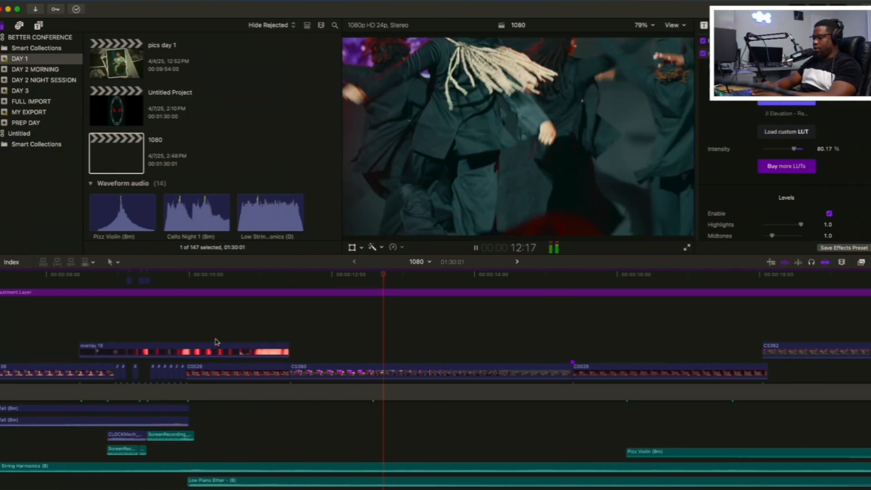
key(space)
Examine how the string, piano, pad and Never Bow audio clips are layered beneath the video across the whole timeline
scroll(217, 342, down, 4)
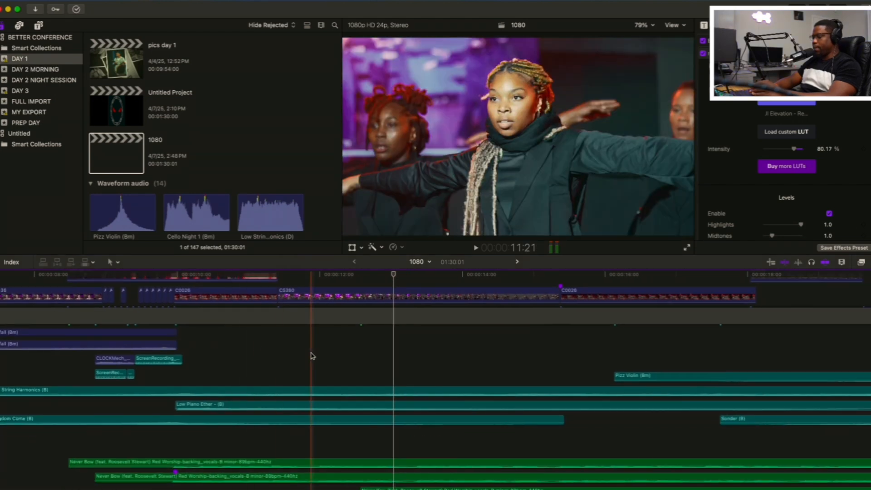
key(super+minus)
key(super+minus)
key(super+minus)
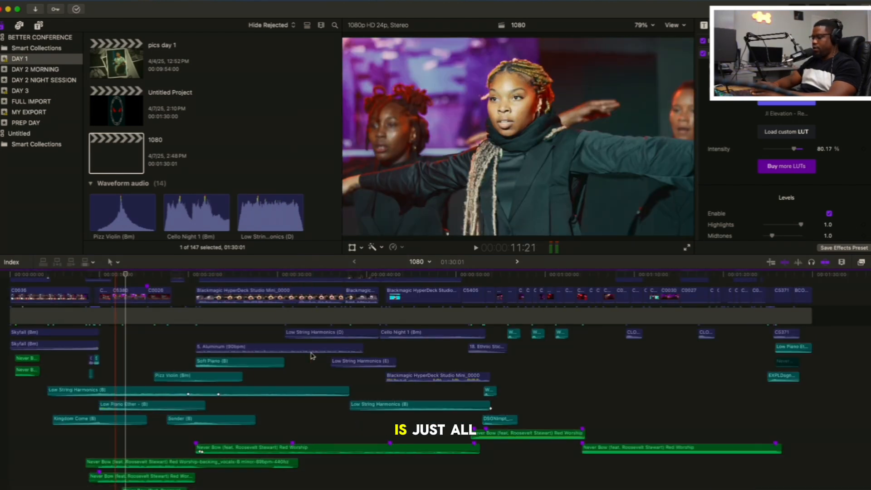
scroll(312, 356, right, 2)
scroll(313, 356, left, 2)
scroll(313, 356, down, 1)
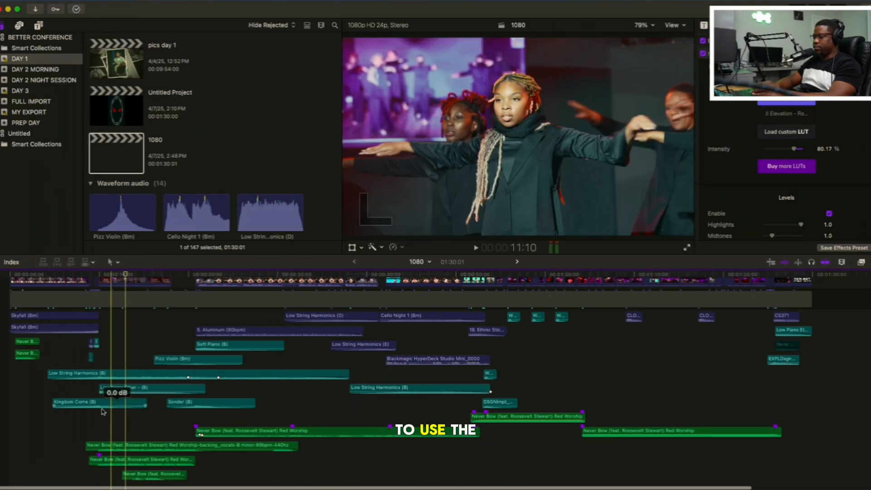
scroll(173, 385, up, 3)
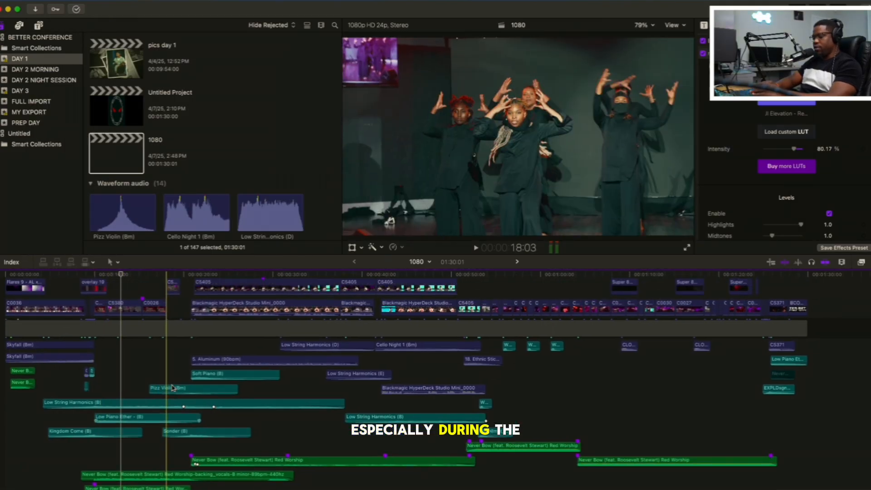
scroll(173, 363, down, 1)
scroll(173, 363, left, 1)
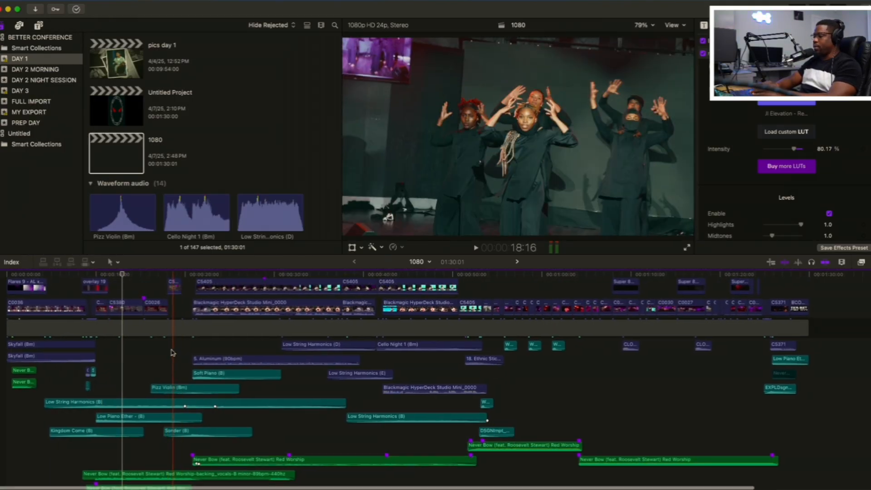
scroll(172, 349, down, 2)
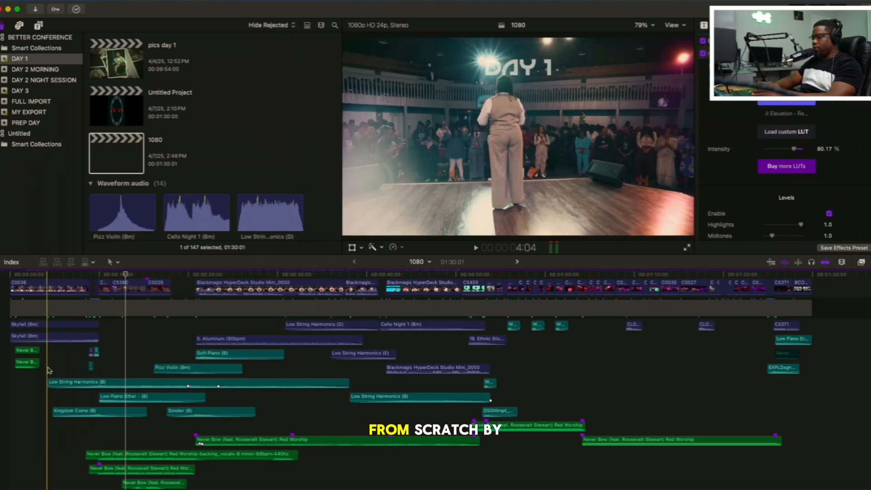
Solo the Never Bow backing vocals clip and listen to it from just before the 10-second mark through the dance section
click(109, 458)
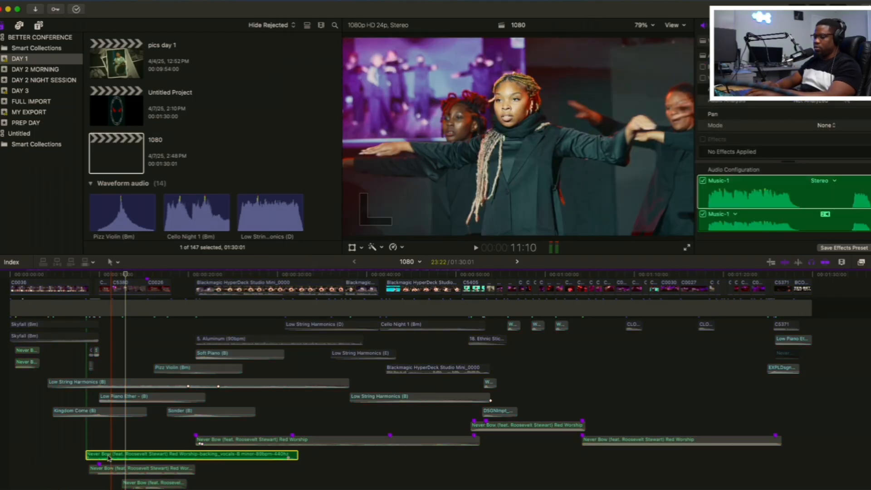
click(83, 443)
key(space)
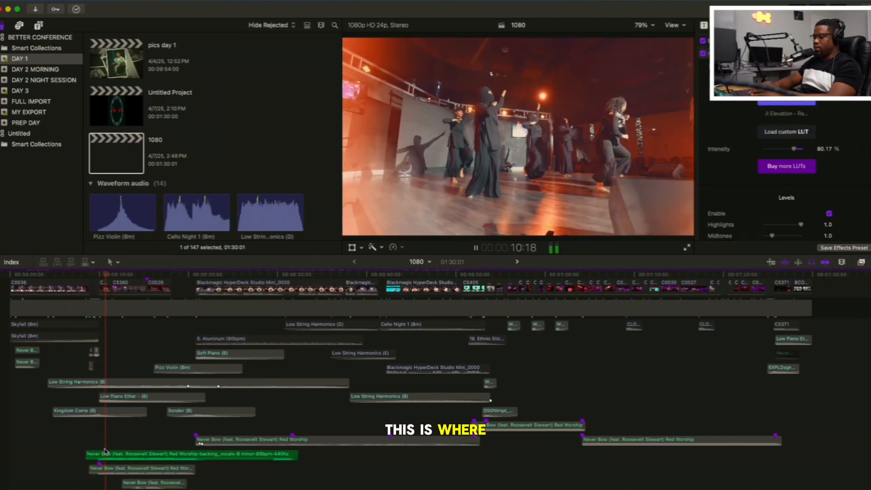
click(118, 455)
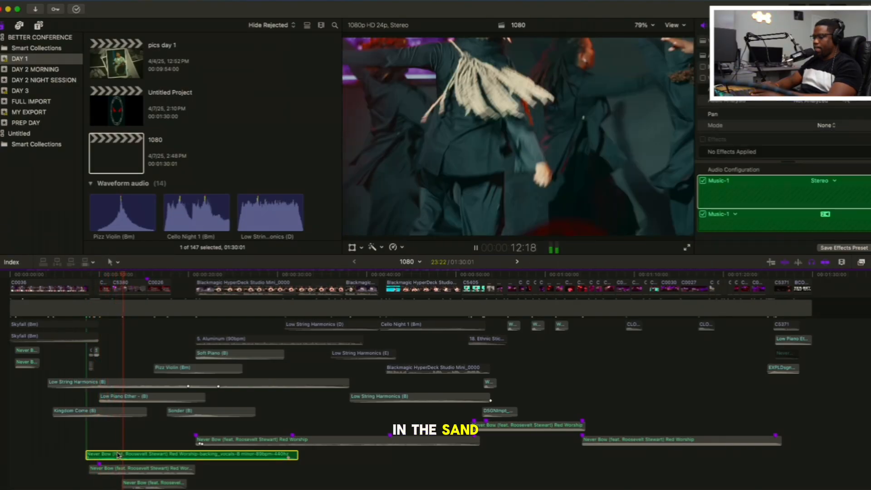
key(space)
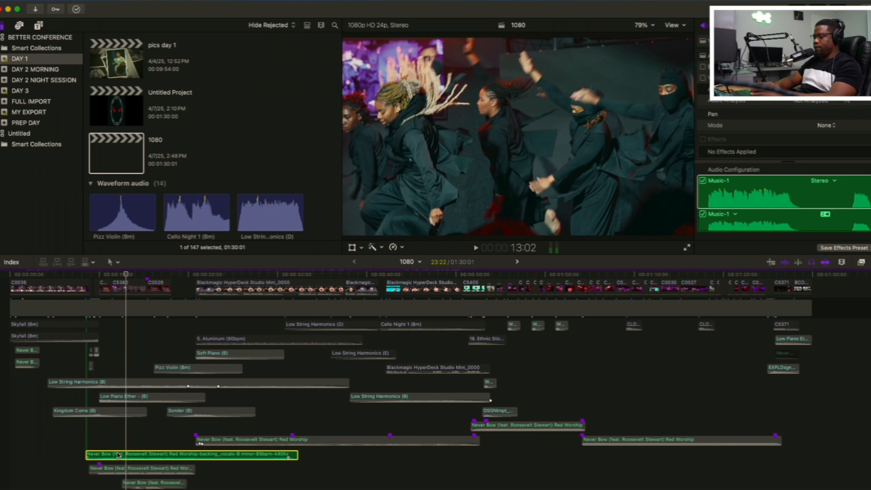
click(123, 447)
key(space)
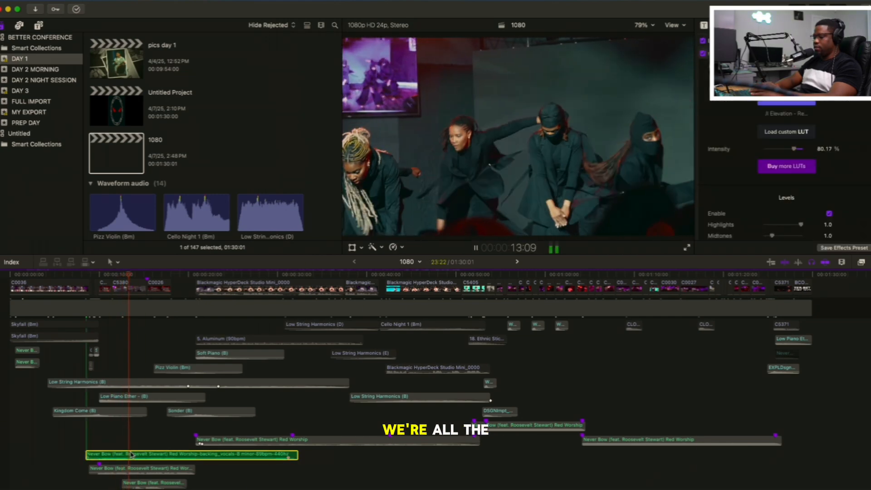
click(129, 453)
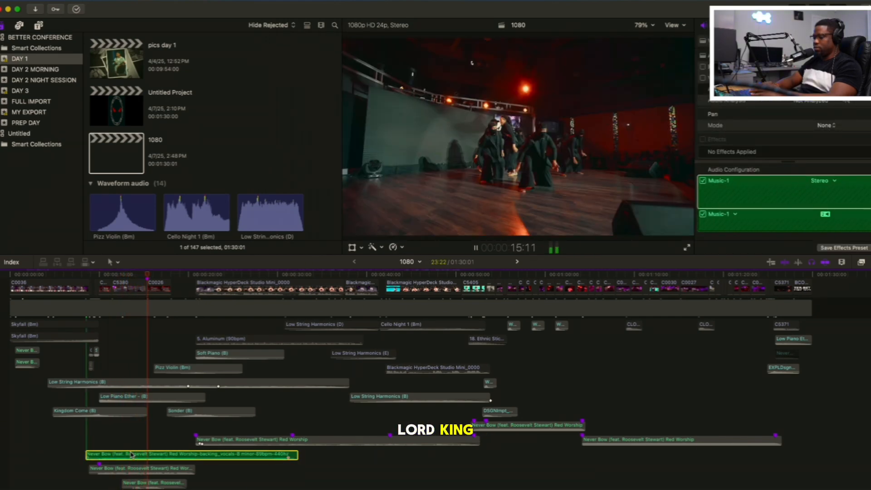
key(space)
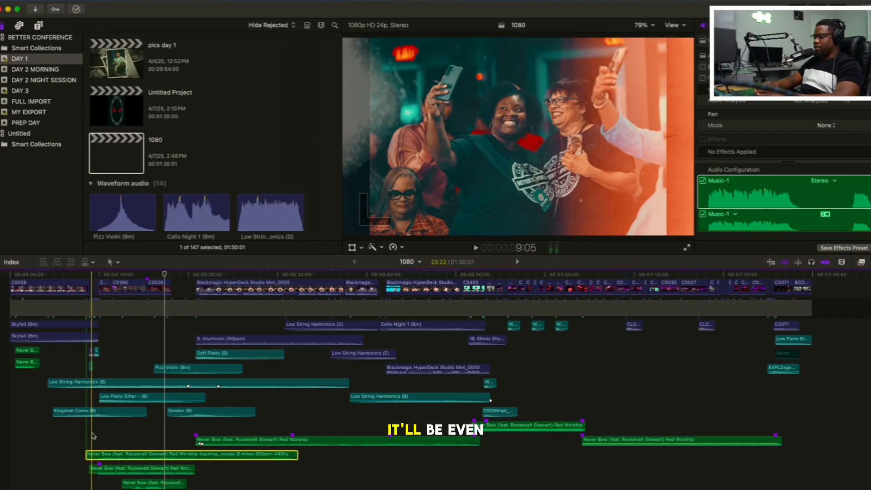
Play the full mix from 8:20, and listen to the Low Piano Ether - (B) clip soloed from the same point
click(89, 435)
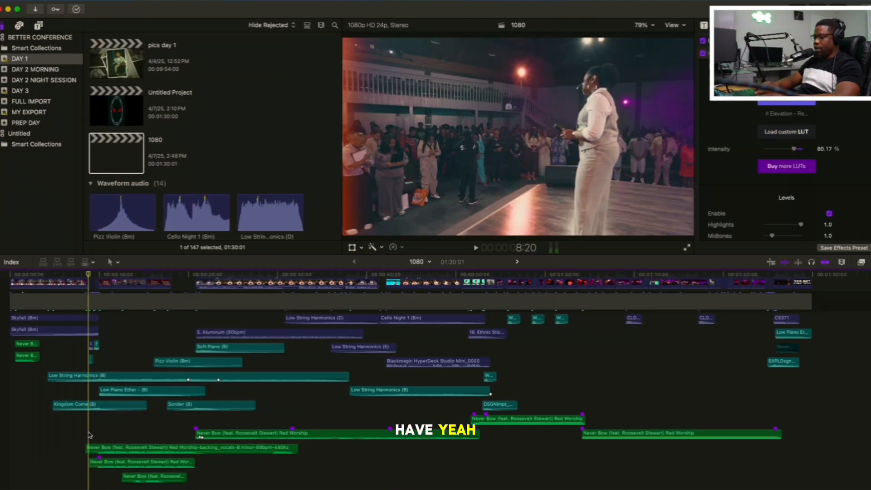
key(space)
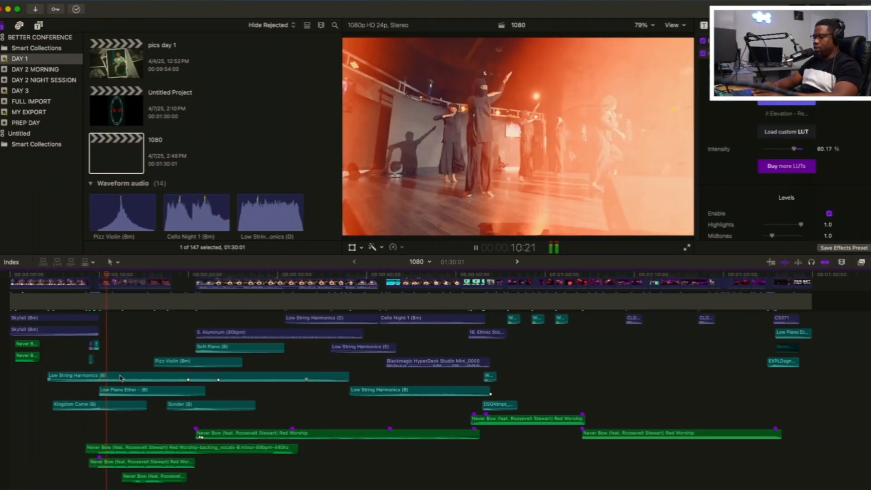
click(107, 393)
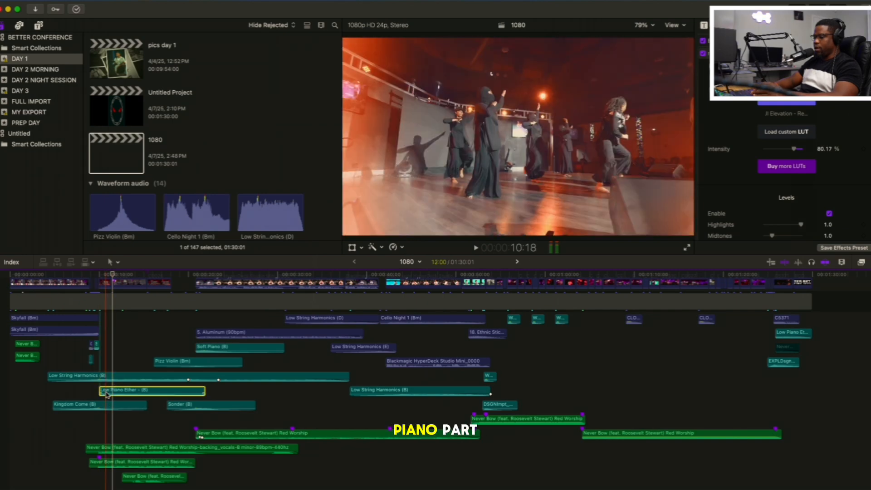
click(89, 399)
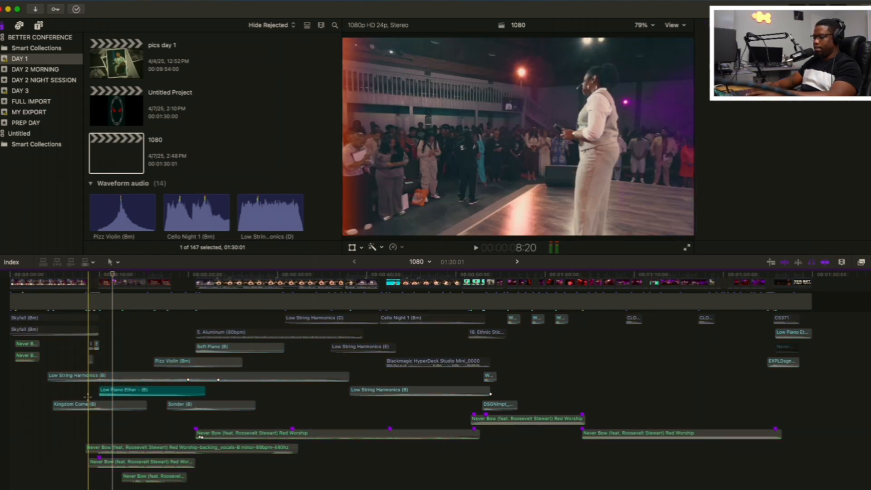
key(space)
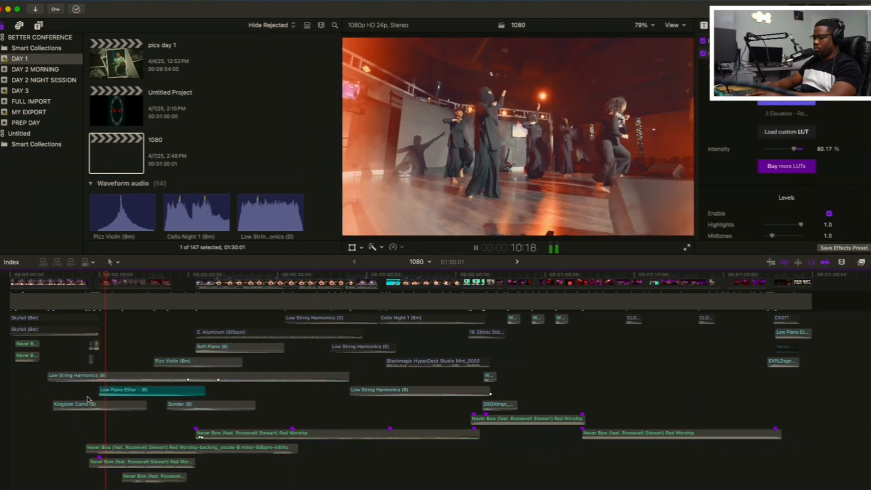
Turn off soloing and play all the audio layers together from about 9 seconds into the dance section
click(114, 376)
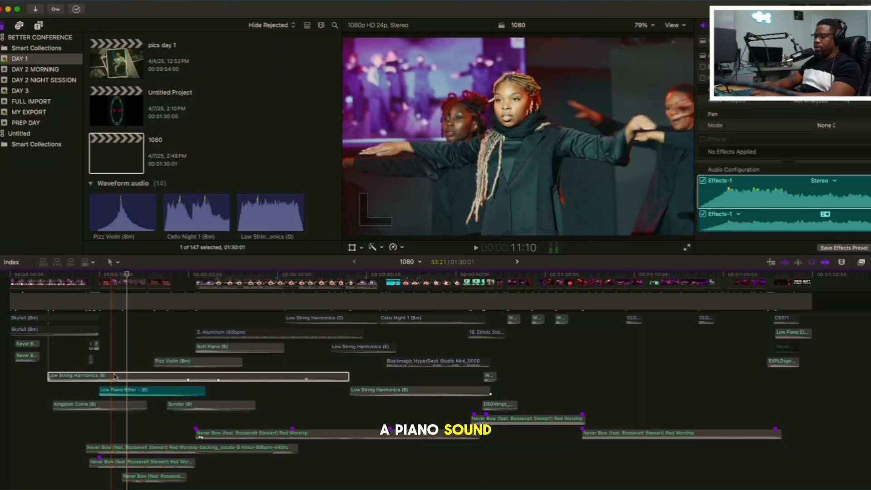
click(93, 393)
key(space)
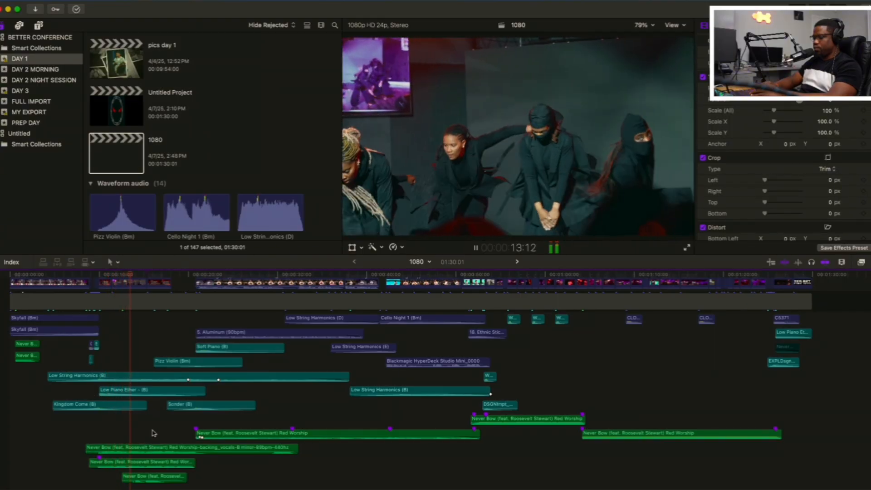
scroll(152, 432, up, 2)
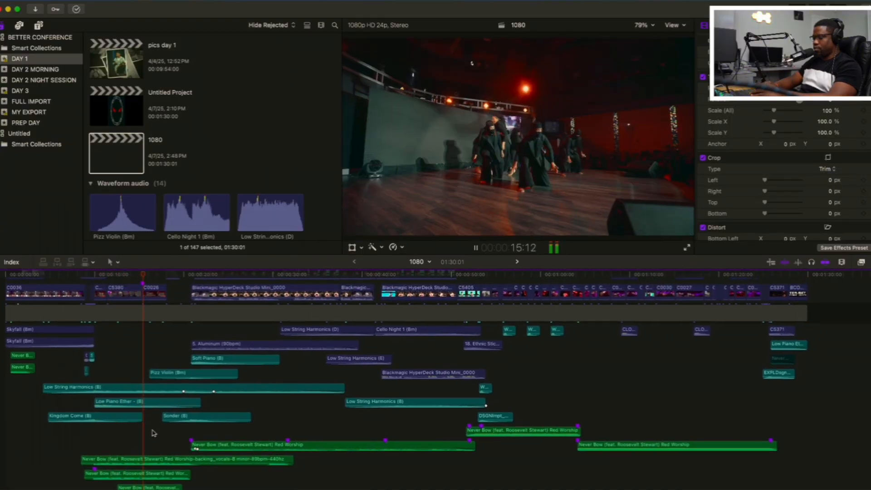
Stop the full mix, solo the Sonder (B) clip and listen to it from about 18 seconds
scroll(153, 433, left, 2)
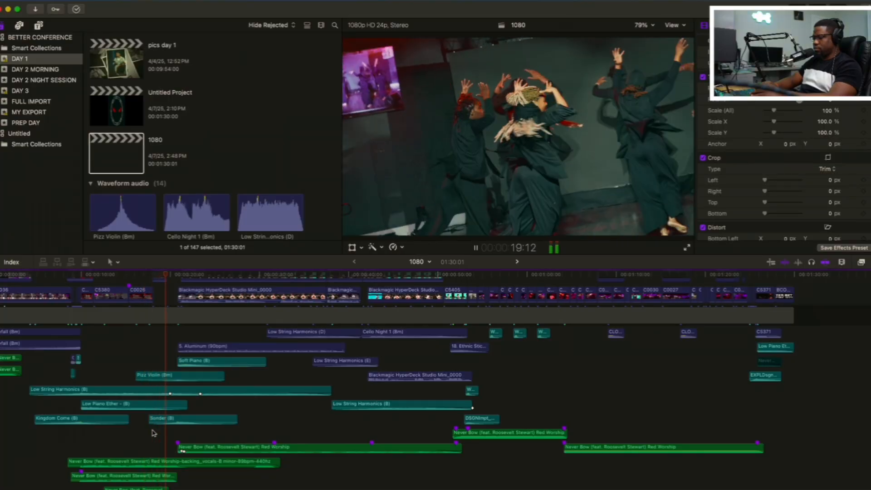
key(space)
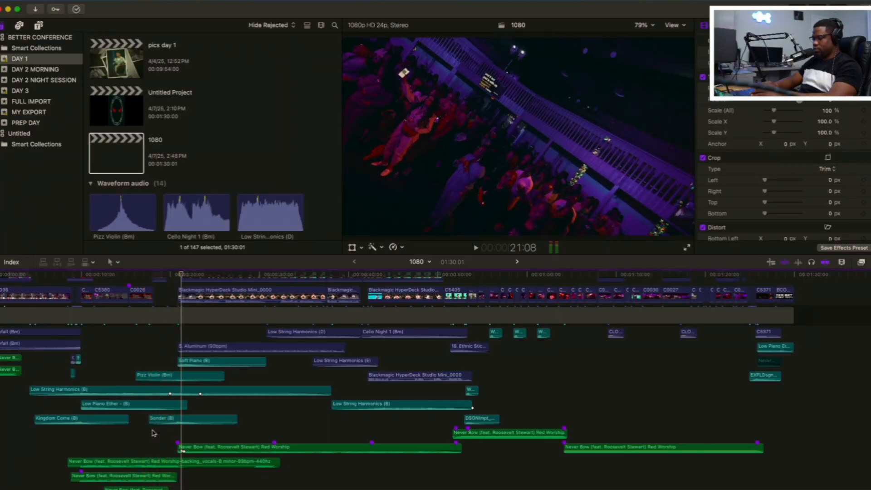
click(167, 421)
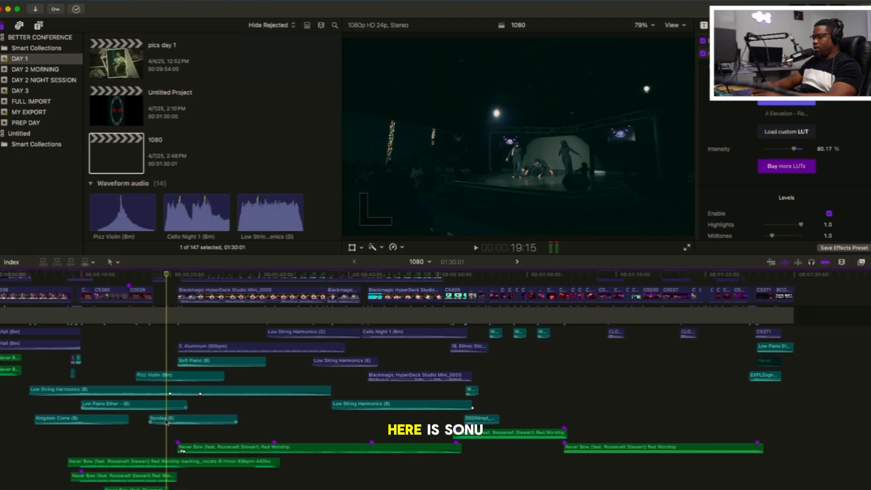
click(170, 418)
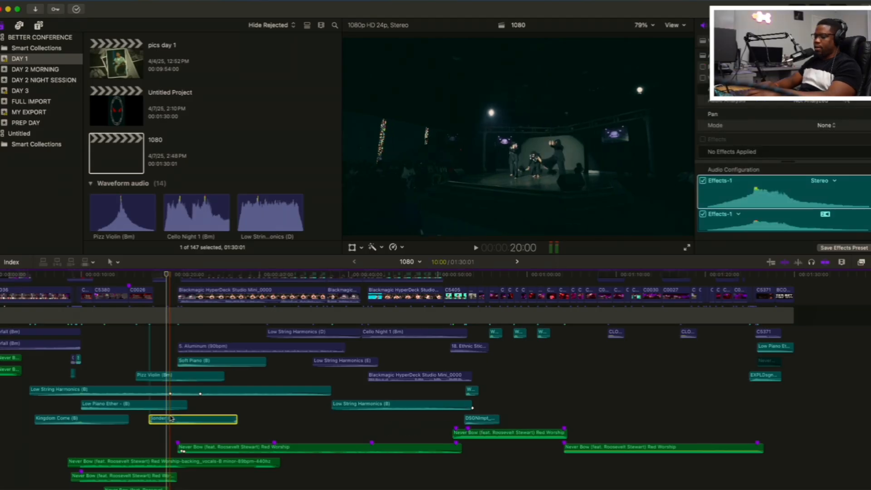
key(alt+s)
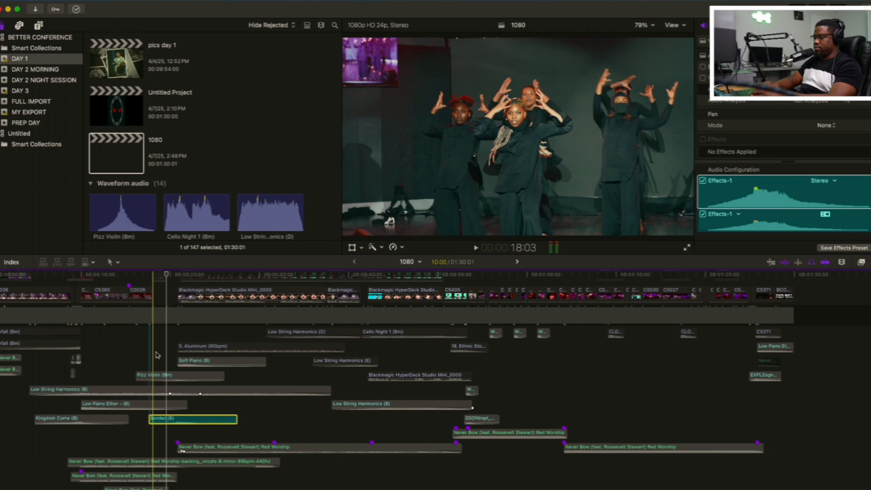
click(153, 353)
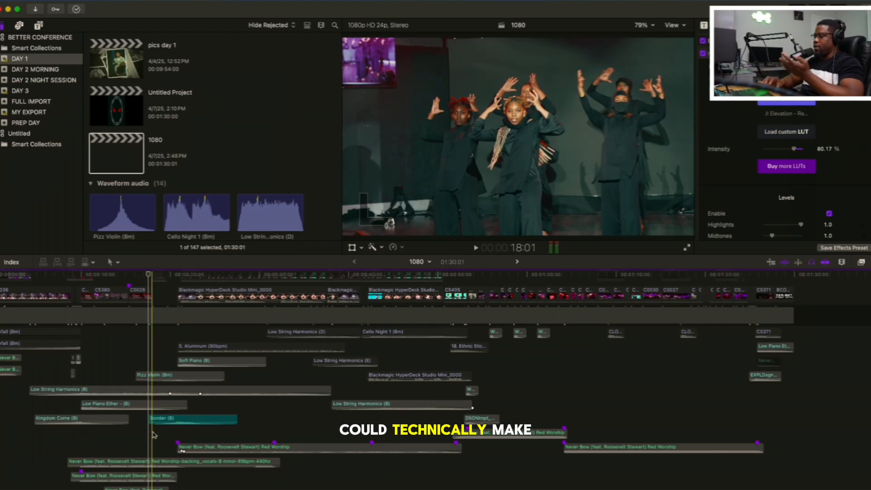
key(space)
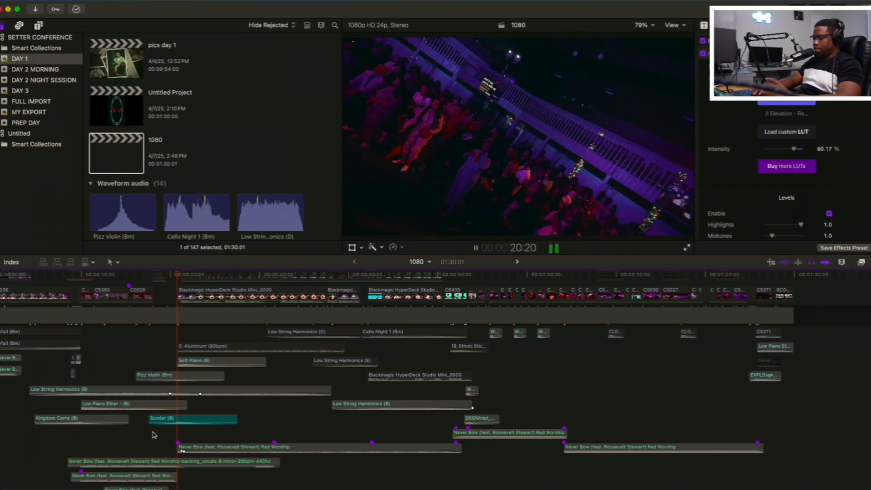
key(space)
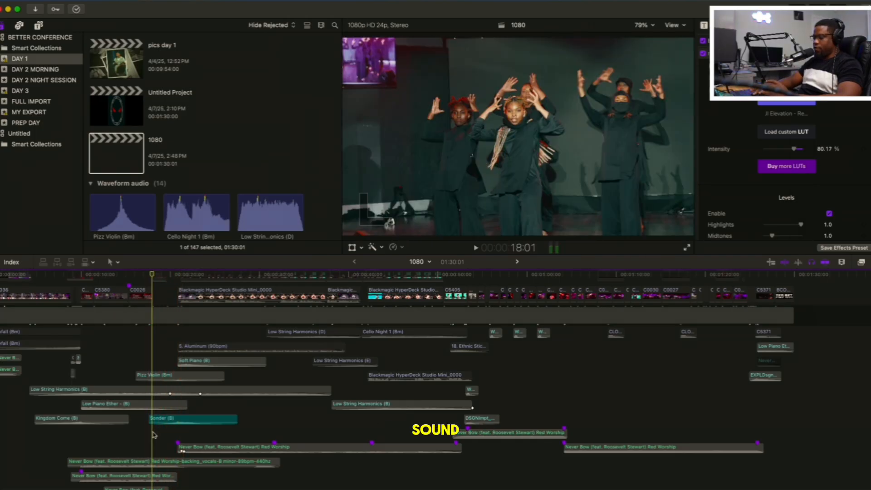
Replay the soloed Sonder (B) clip from the dancers' shot at about 18:03 into the crowd section
key(space)
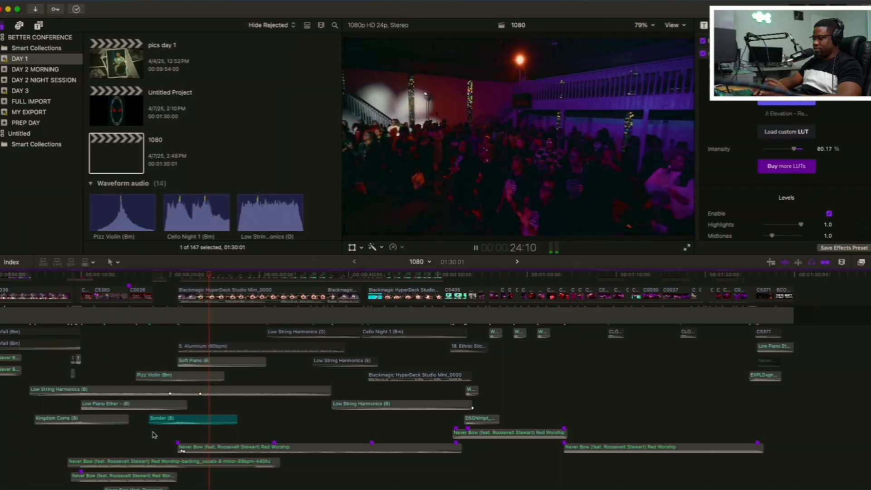
key(space)
click(153, 435)
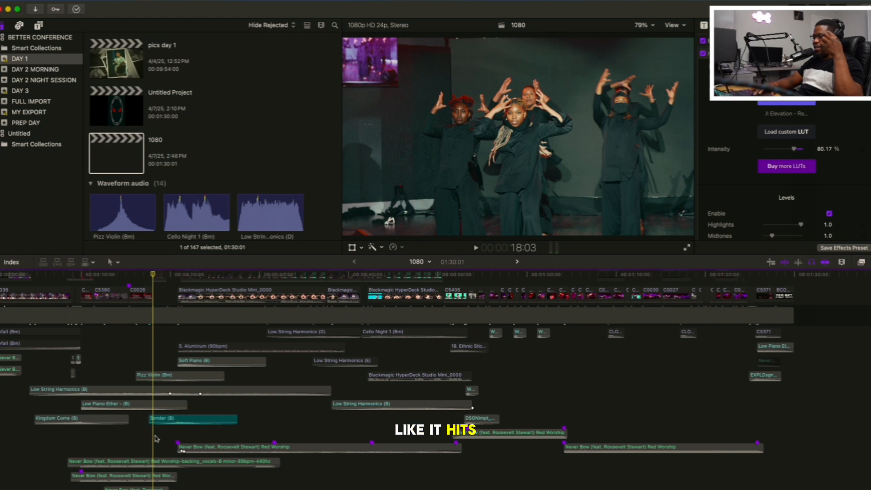
key(space)
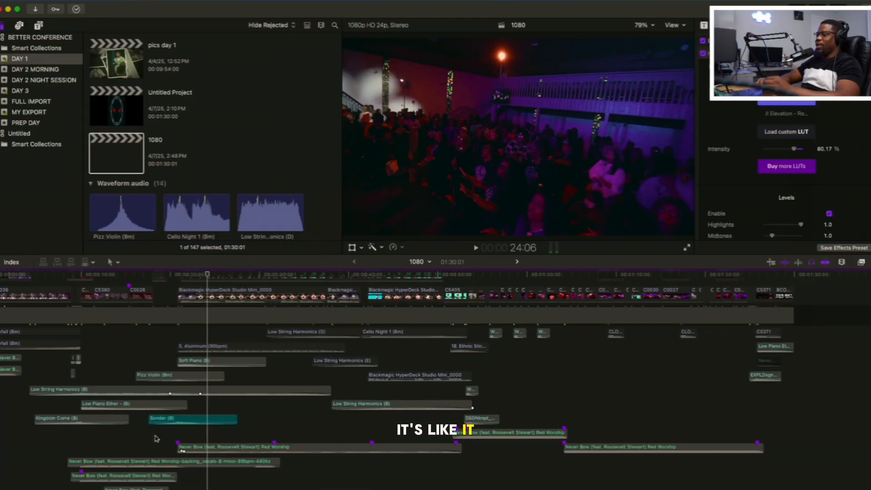
Solo the long Never Bow clip that starts around 20:20 and listen to it
scroll(167, 449, up, 1)
click(177, 462)
key(space)
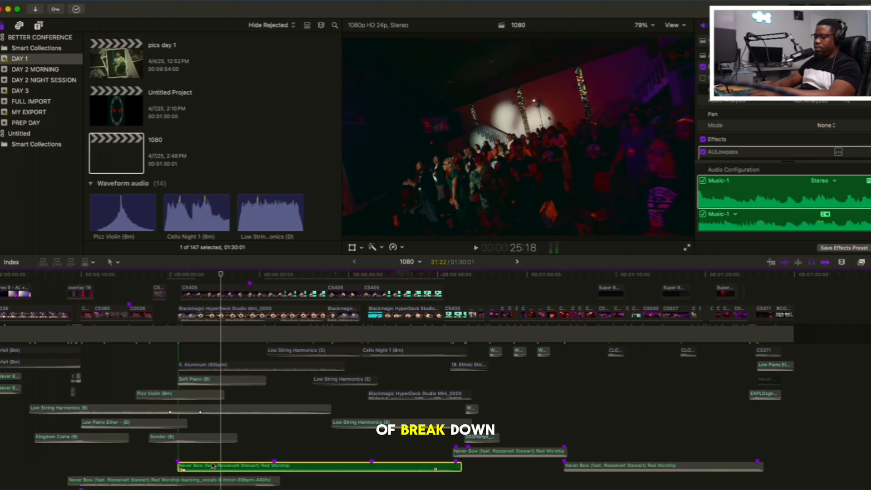
Turn off soloing and play the full mix from about 24 seconds, picking out the Low String Harmonics (D) and (E) clips
key(alt+s)
click(206, 455)
key(space)
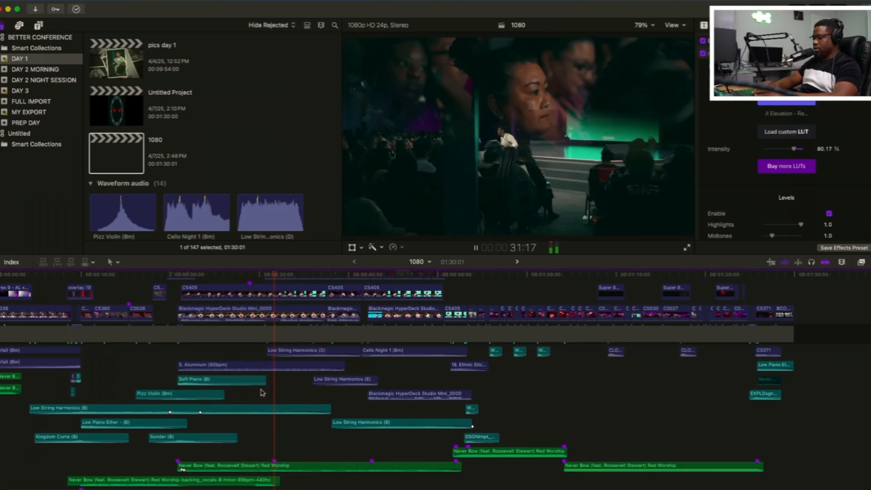
click(303, 352)
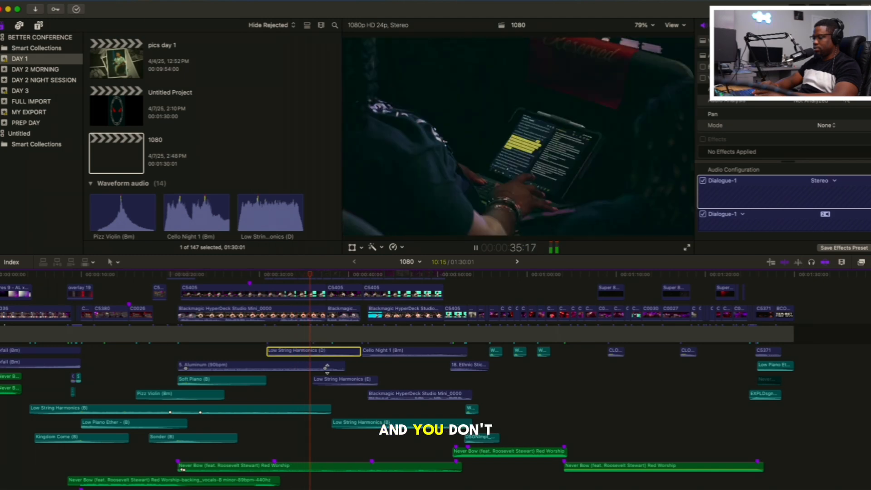
click(337, 382)
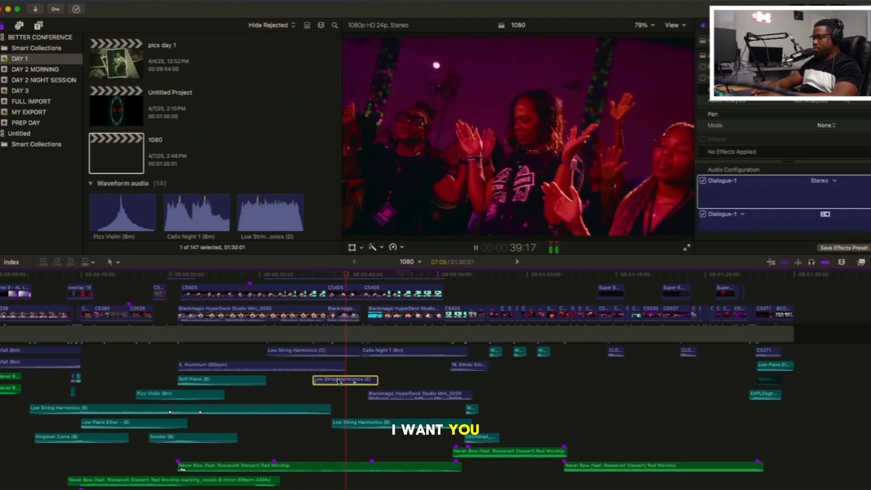
Solo the Cello Night 1 (Bm) clip and listen to it from its start at about 41 seconds
click(331, 355)
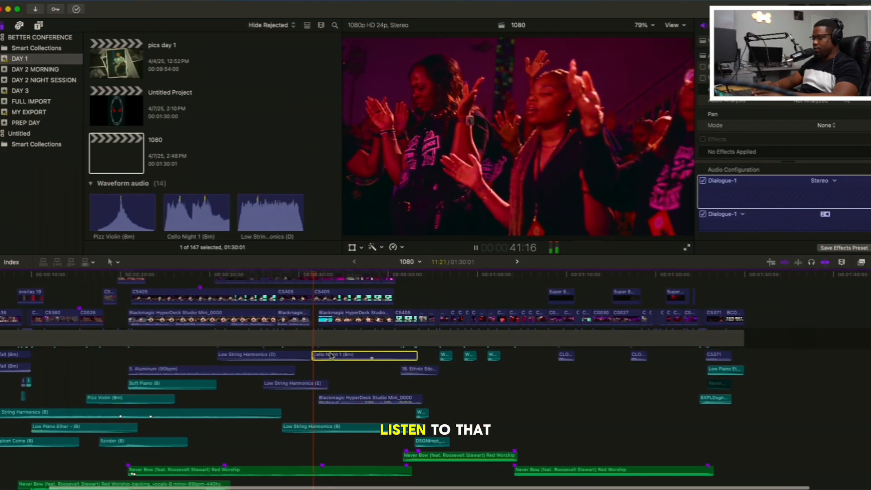
key(space)
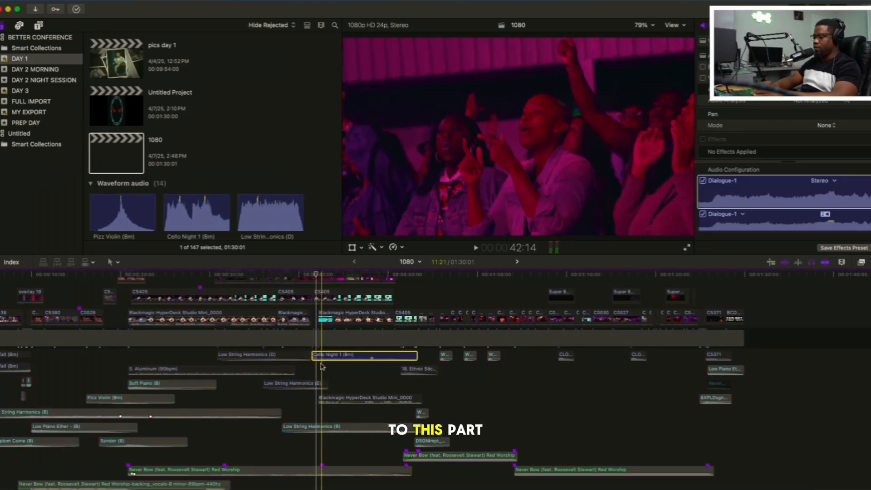
click(312, 374)
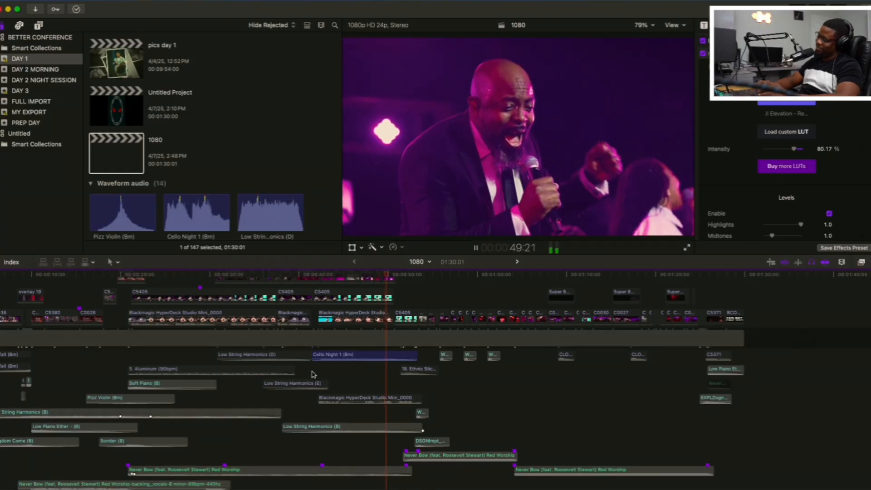
click(303, 378)
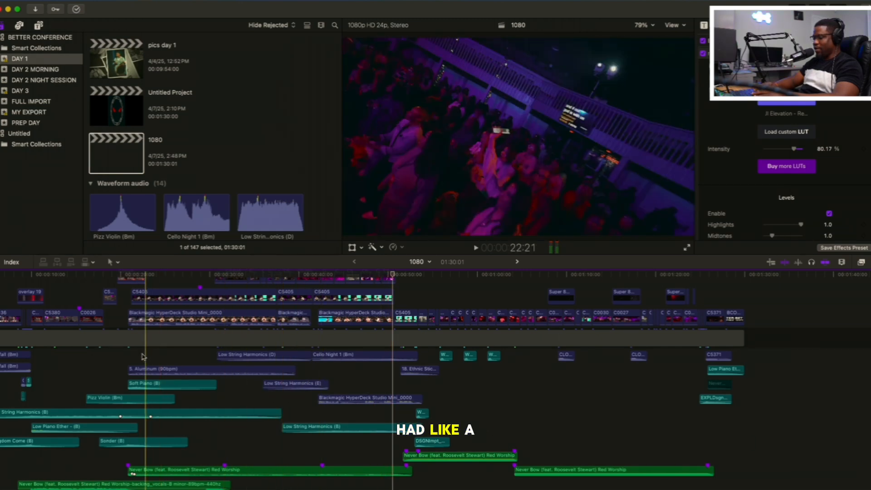
Solo the 5. Aluminum (90bpm) clip and listen to it from its start at 20:20
click(147, 371)
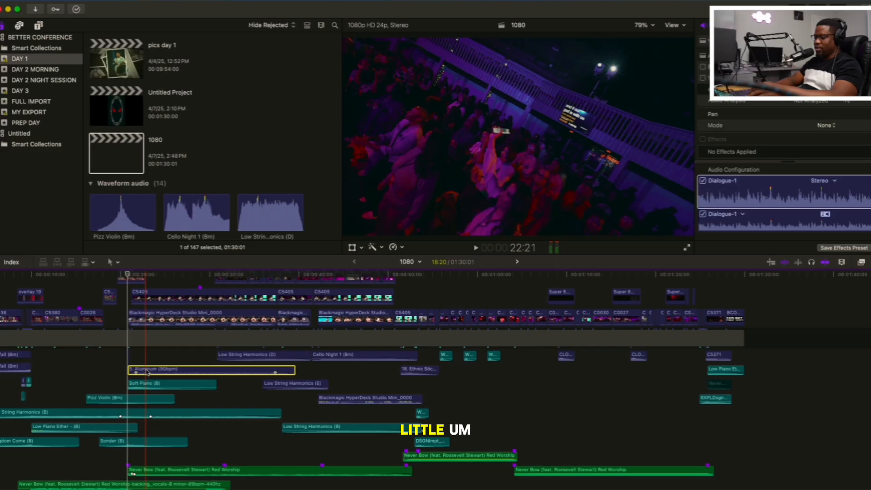
key(alt+s)
click(129, 360)
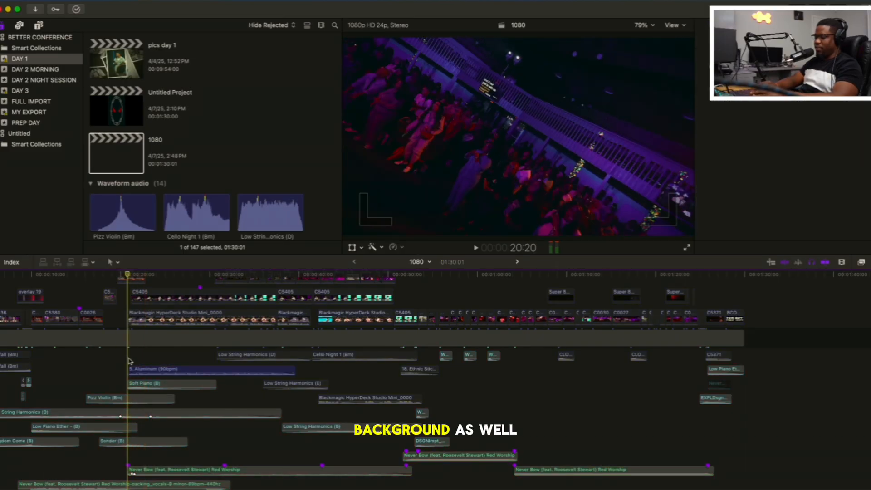
key(space)
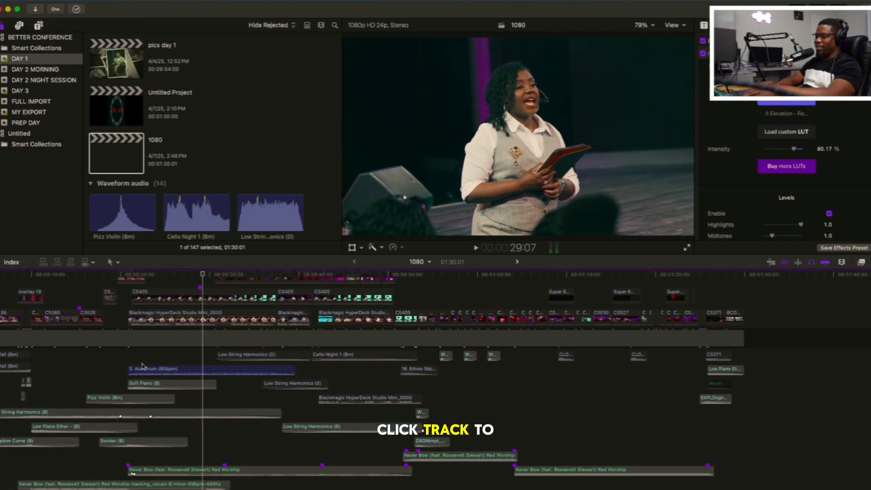
Turn off soloing and play all the audio layers together from 21:07
key(alt+s)
click(132, 362)
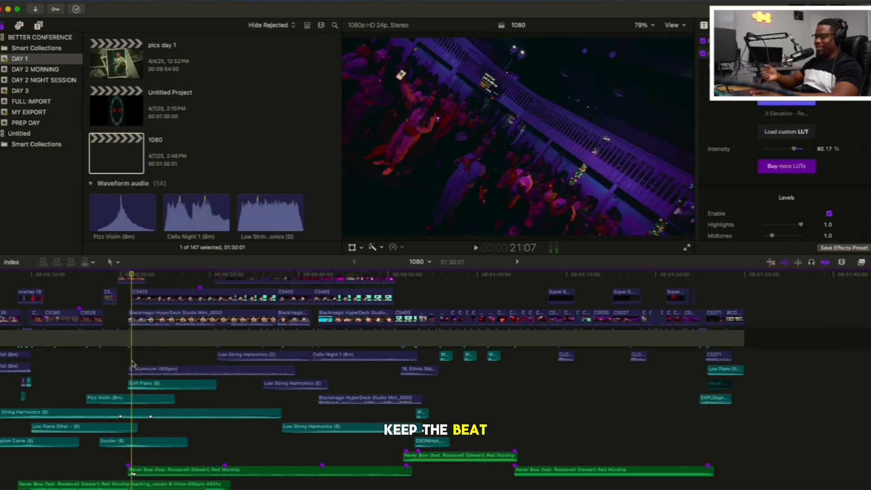
key(space)
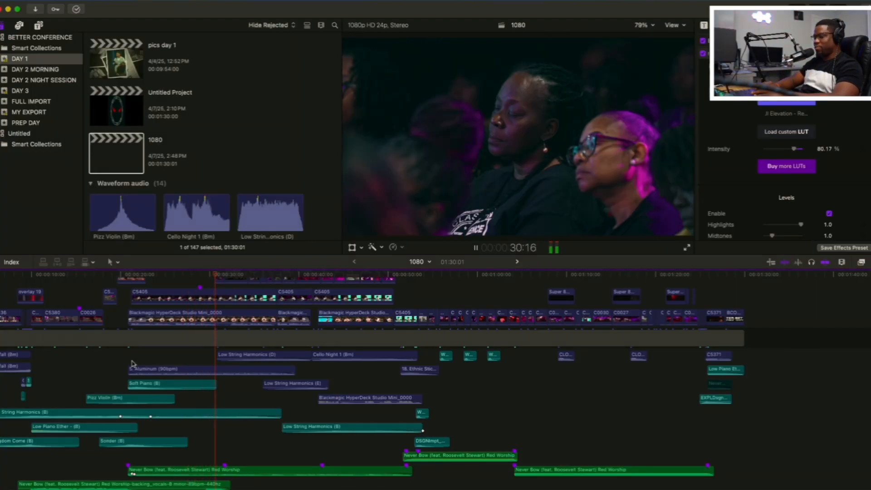
key(space)
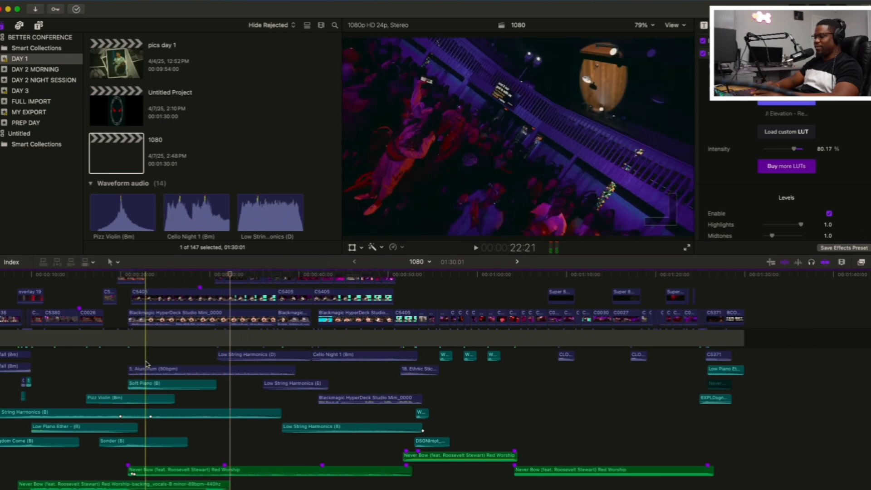
Replay the full mix from 22:21 and examine the stacked audio and video layers of the timeline during playback
key(space)
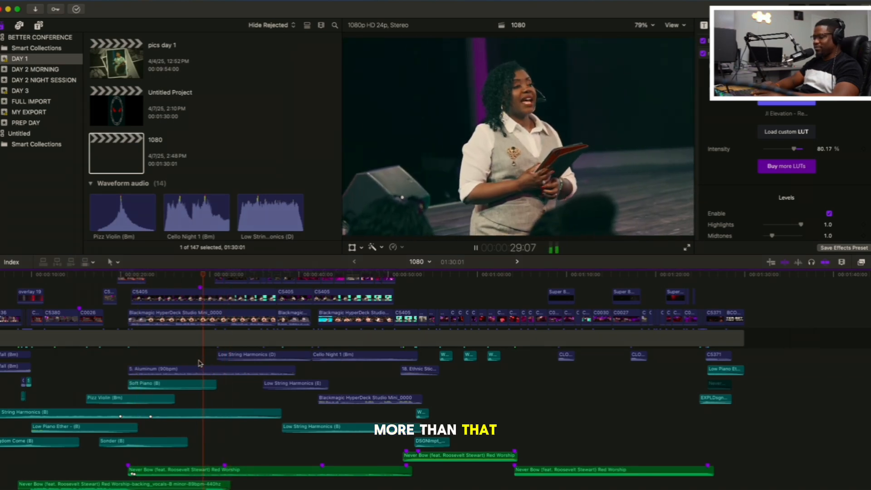
scroll(200, 362, down, 5)
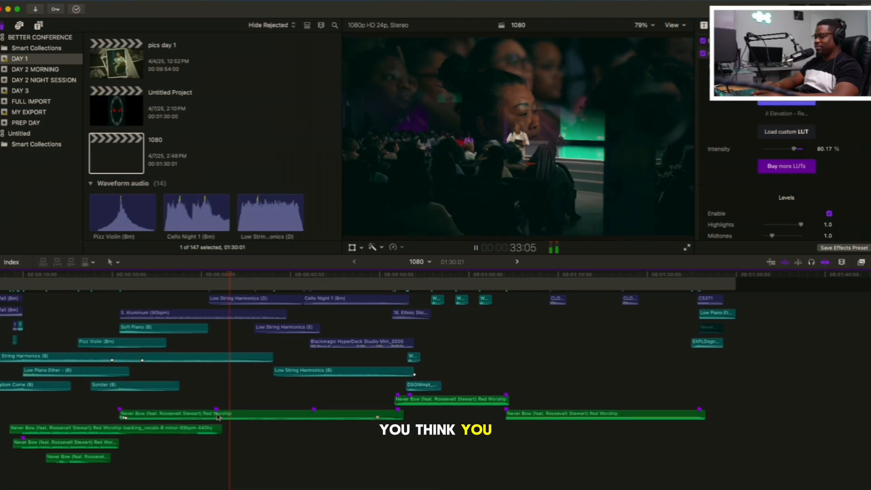
scroll(211, 403, up, 7)
scroll(218, 416, up, 3)
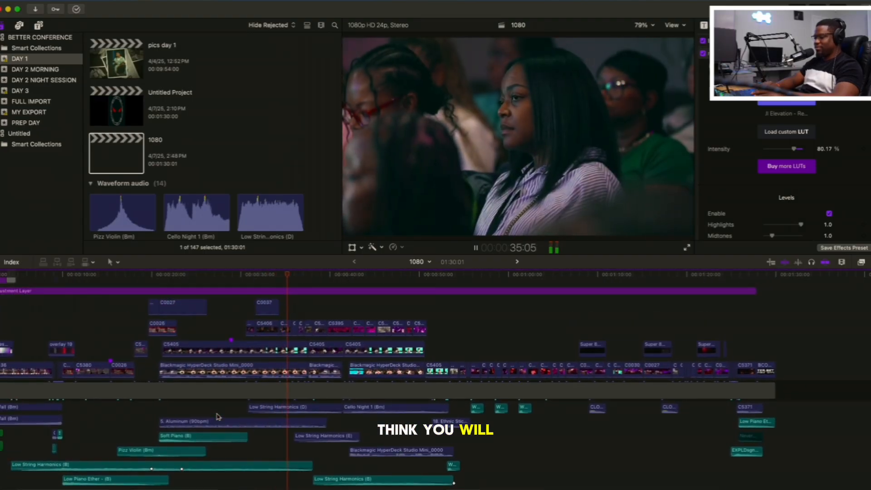
scroll(279, 358, up, 2)
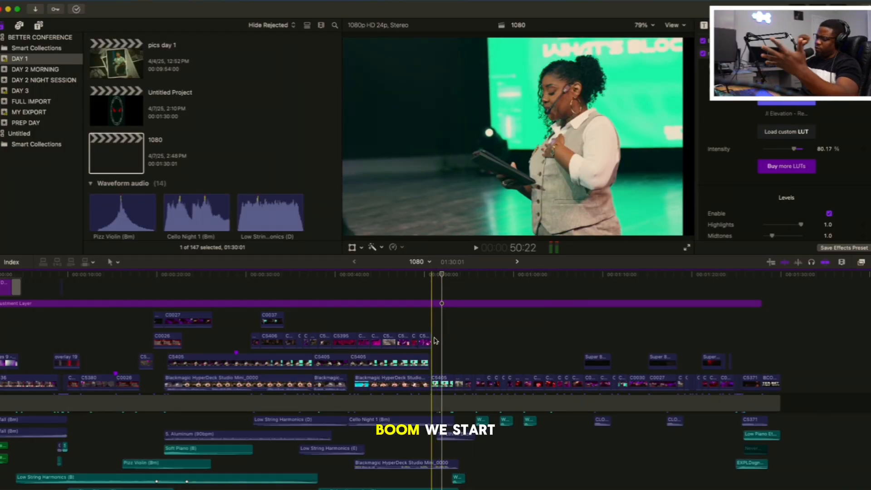
Play the transition around the 50-second mark, where the song ends and the speaker on stage begins
key(space)
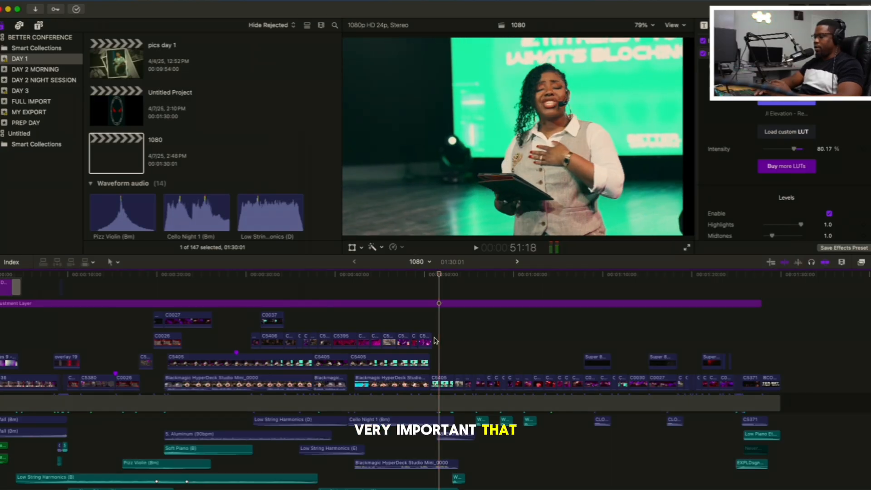
click(434, 340)
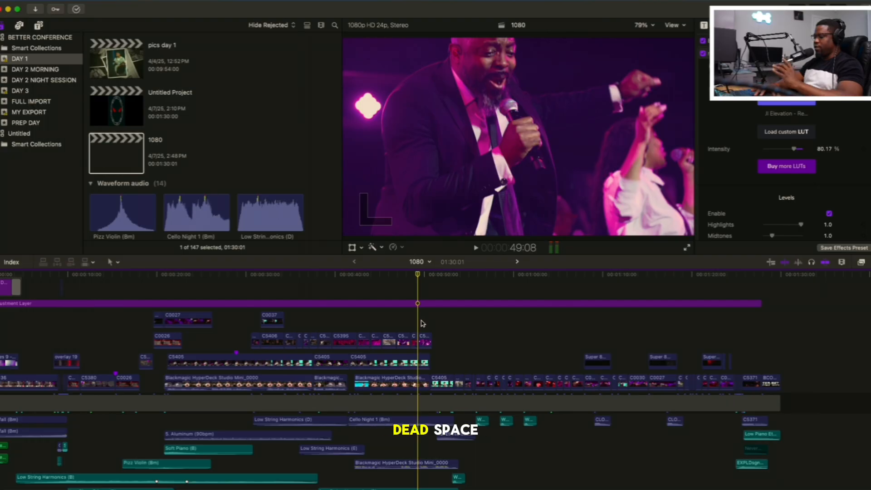
key(space)
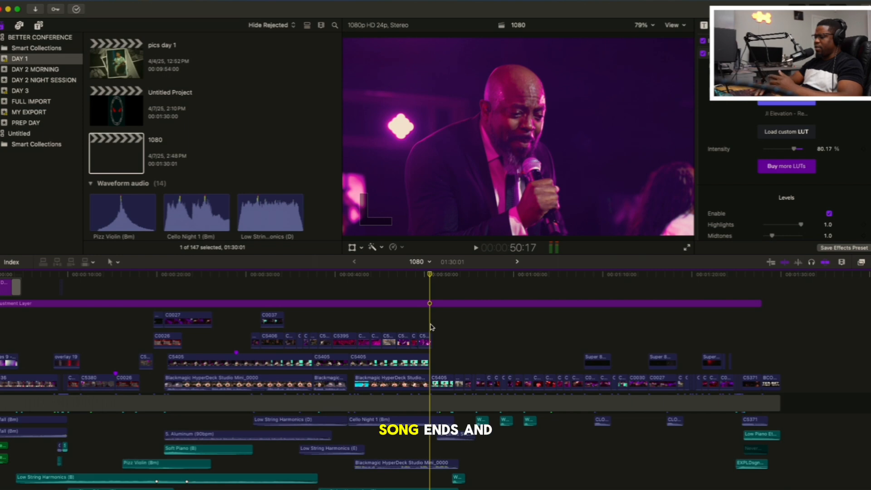
Play from about 50:17 through the speaker shots into the worship footage, and replay that passage from 53:08
key(space)
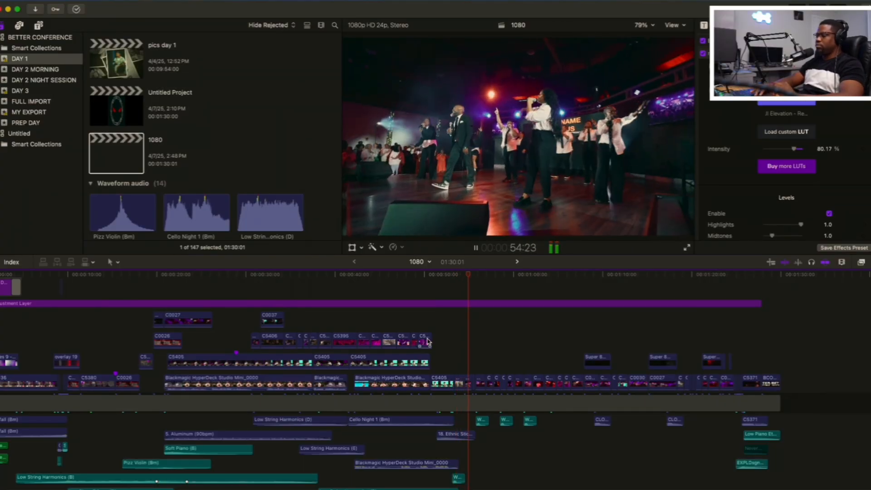
key(space)
click(453, 348)
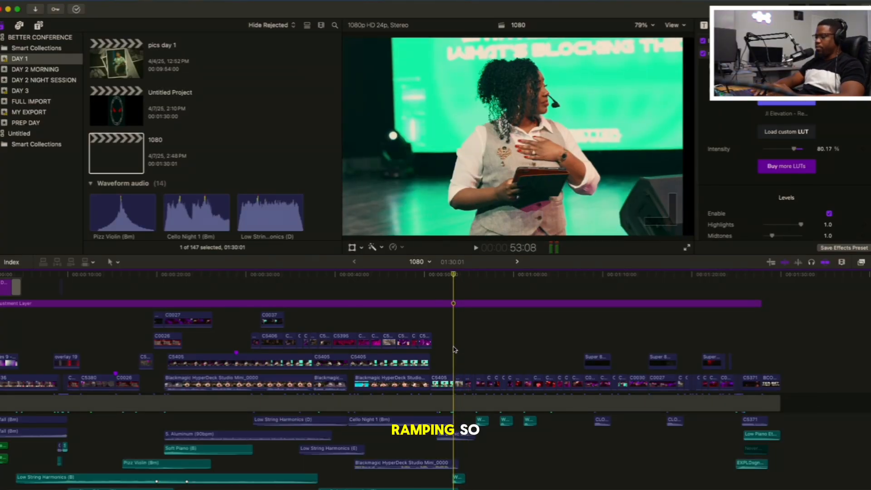
key(space)
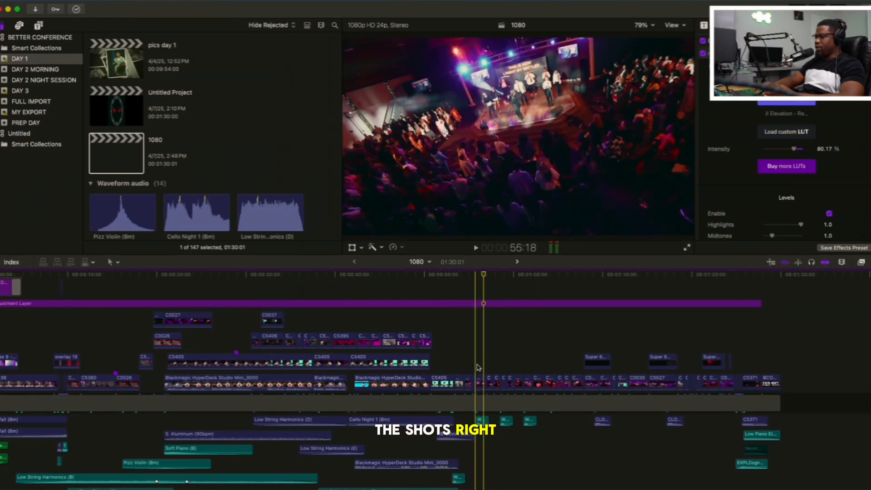
Examine the background music and effects stems beneath the speaker-to-worship transition, and play the passage around 53:18
scroll(444, 354, right, 3)
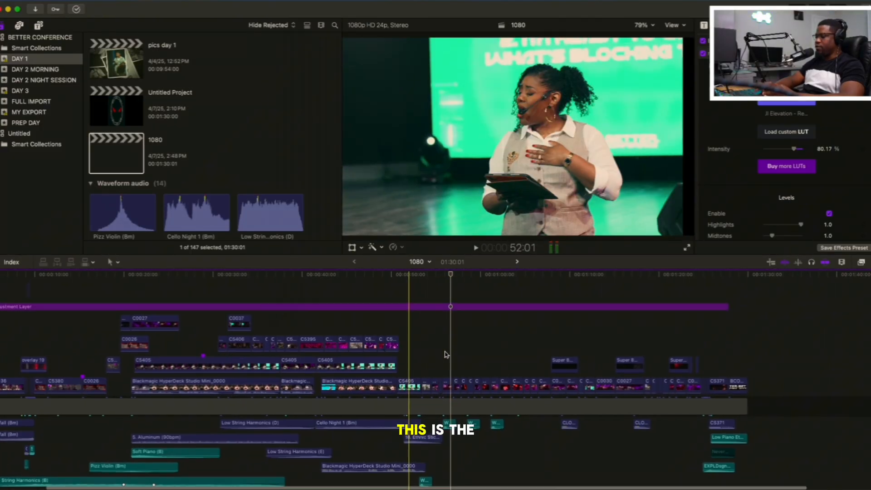
scroll(435, 354, down, 5)
scroll(428, 355, down, 2)
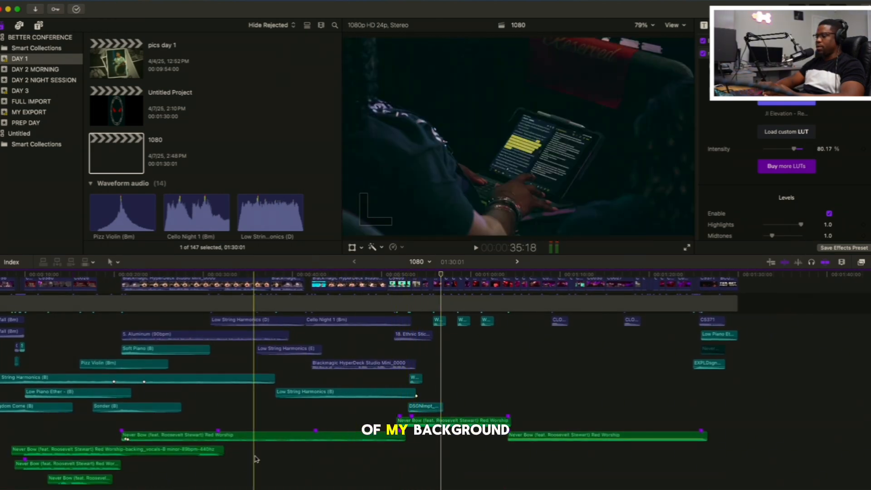
scroll(125, 435, left, 3)
scroll(125, 434, down, 1)
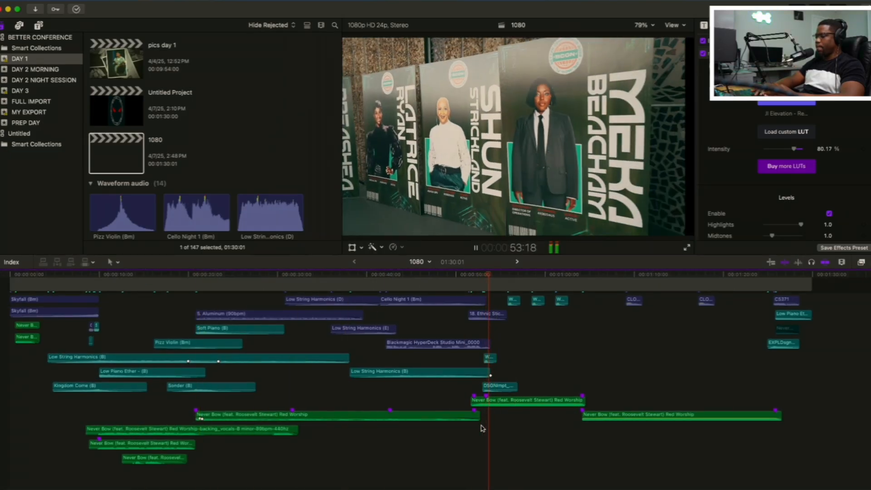
key(space)
scroll(482, 429, up, 3)
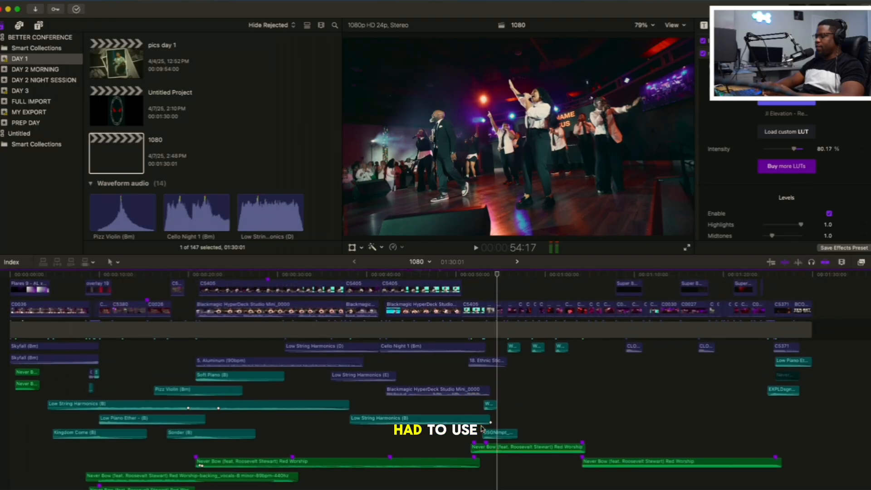
Solo the 18. Ethnic Sticks audio and play it on its own through the transition
click(485, 362)
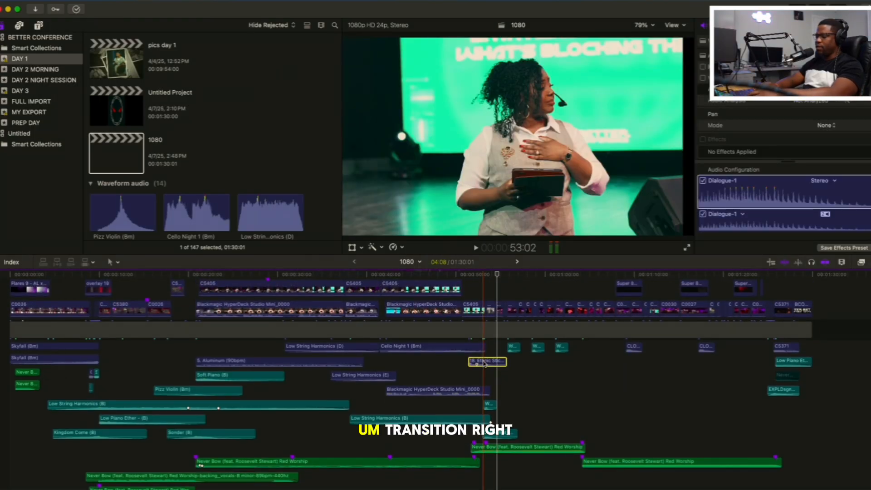
click(466, 371)
key(space)
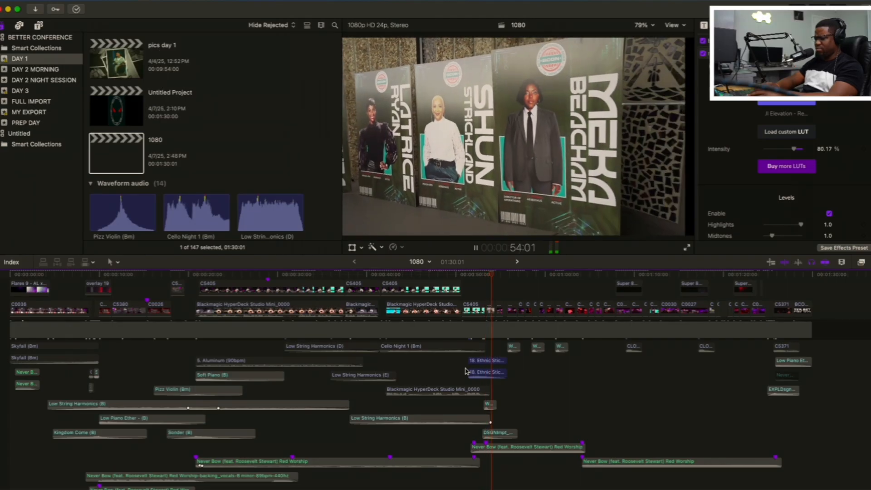
key(space)
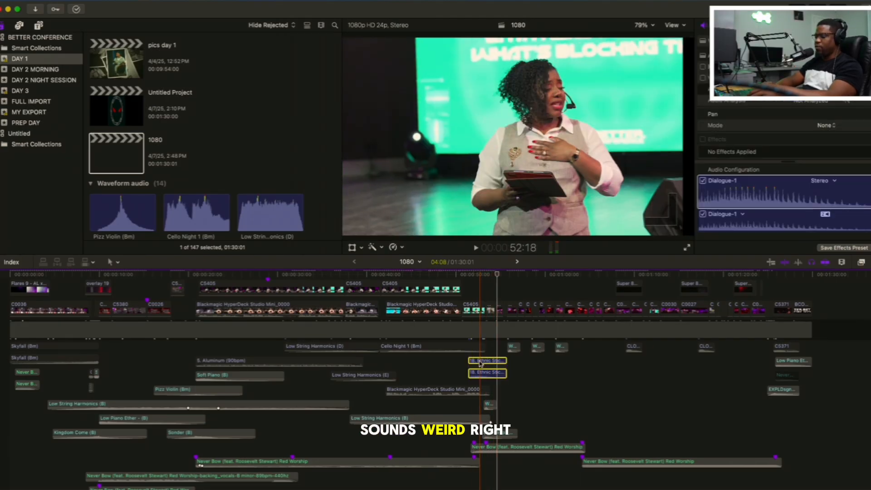
Turn off soloing of the Ethnic Sticks audio and play the full mix of the transition from 50:17
key(alt+s)
click(460, 366)
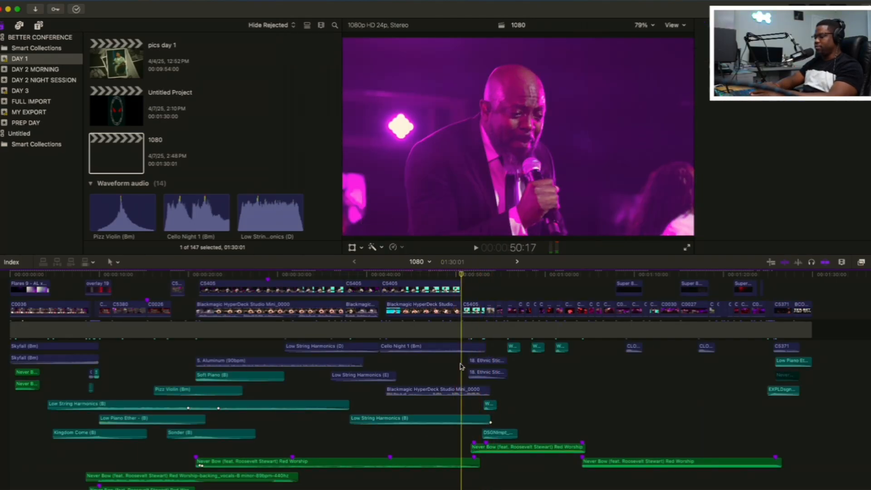
key(space)
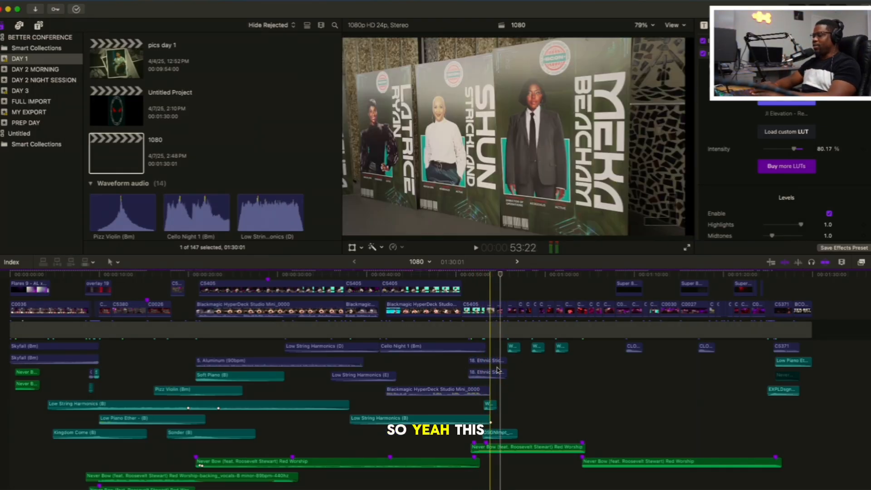
Play the drone shot of the stage and crowd from 55:18 several times, returning to its start after each pass
scroll(476, 299, right, 5)
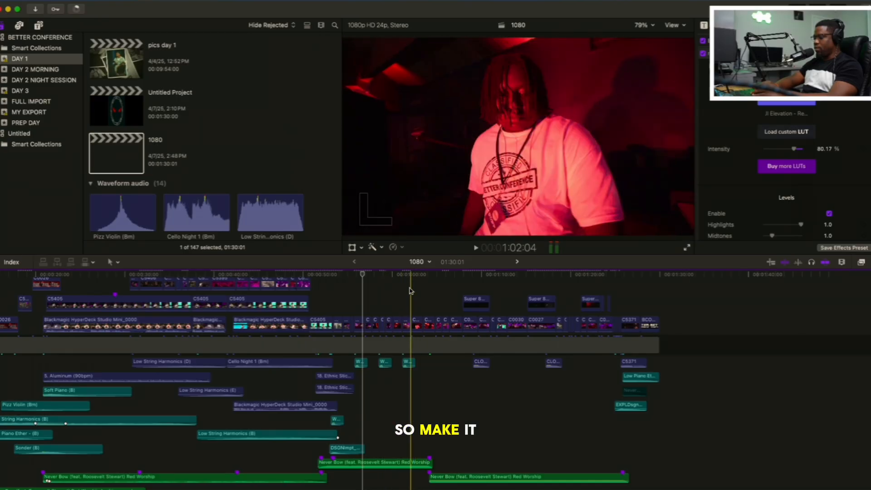
key(space)
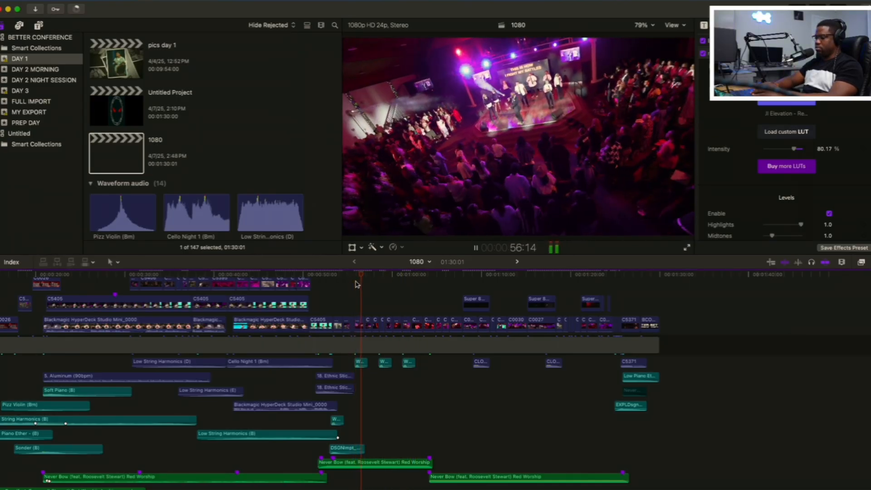
key(space)
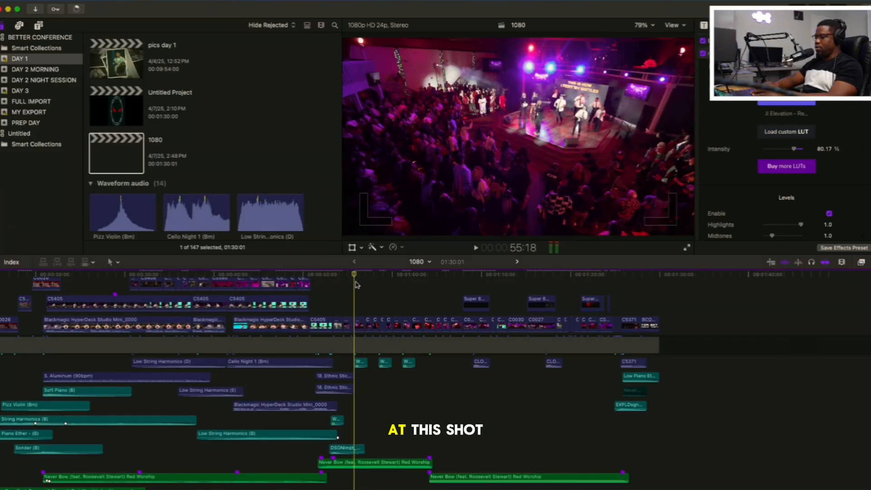
key(space)
key(space)
key(Up)
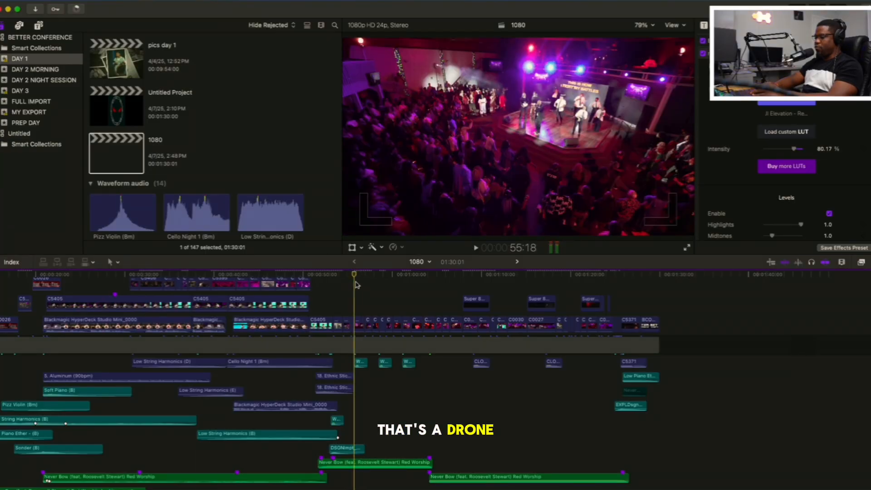
key(space)
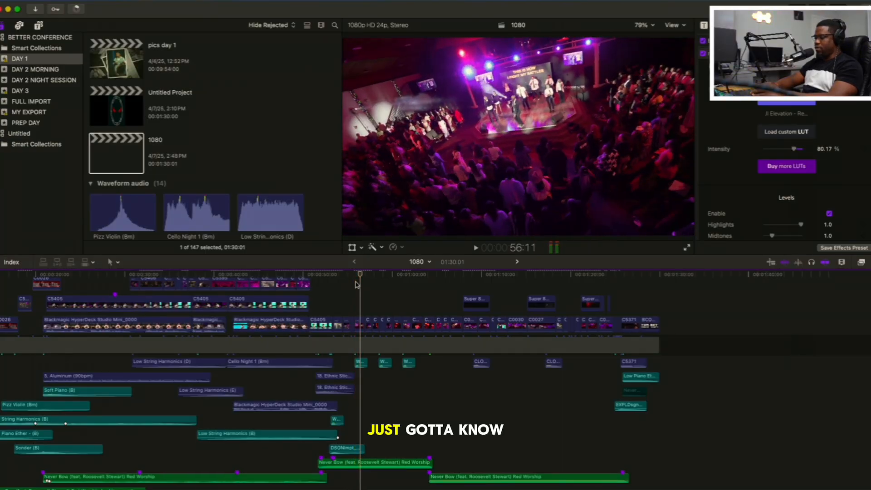
key(space)
key(Up)
Play the worship montage from the drone shot to about 1:22, with the timeline enlarged to follow its clips and sound effects
scroll(356, 284, up, 5)
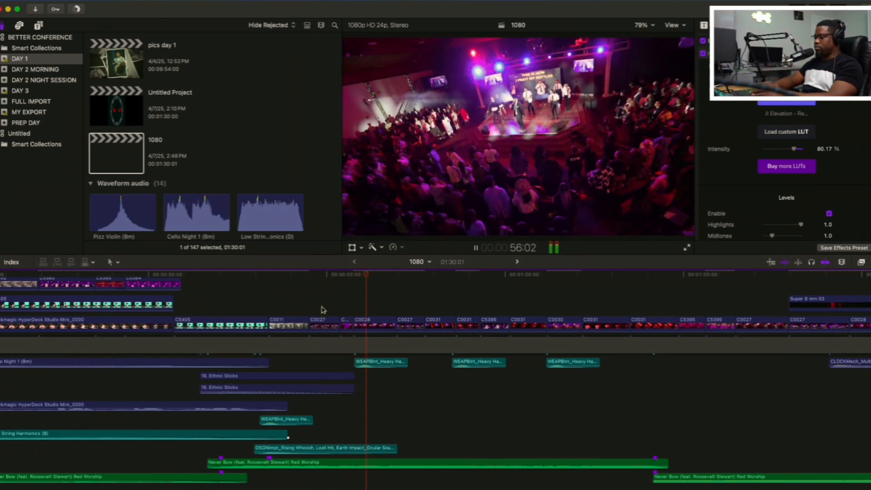
scroll(321, 310, right, 2)
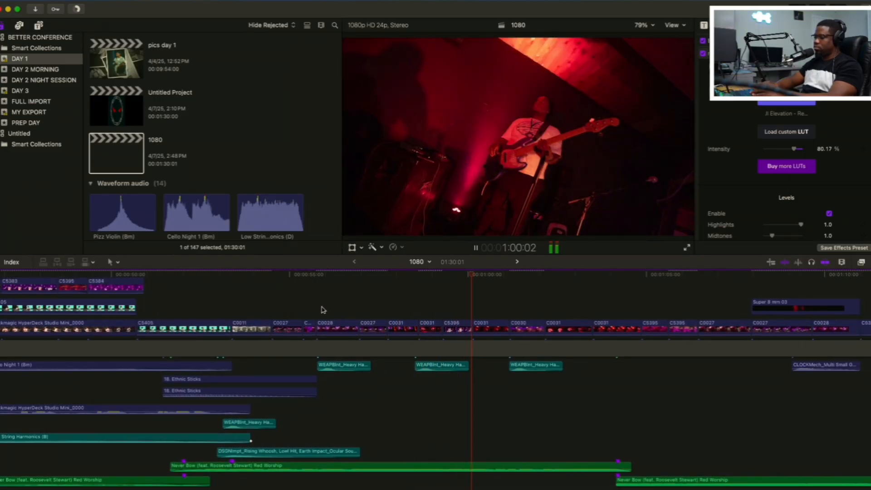
scroll(321, 309, right, 1)
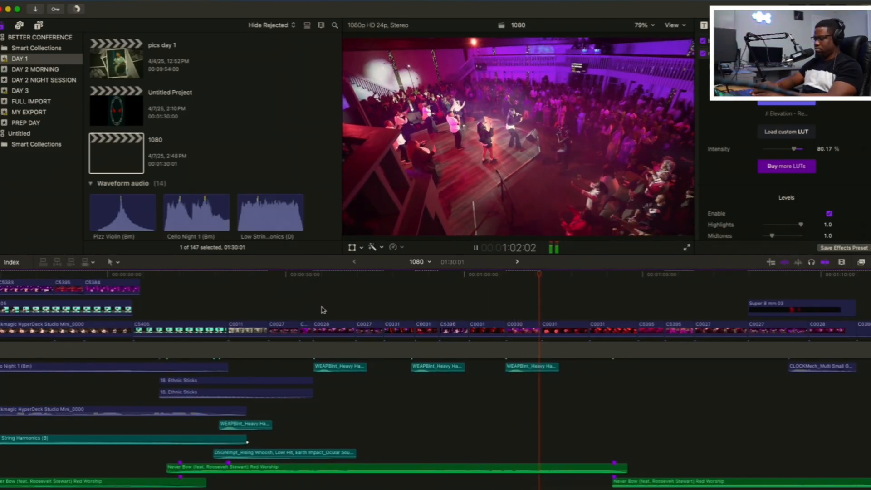
scroll(321, 310, right, 5)
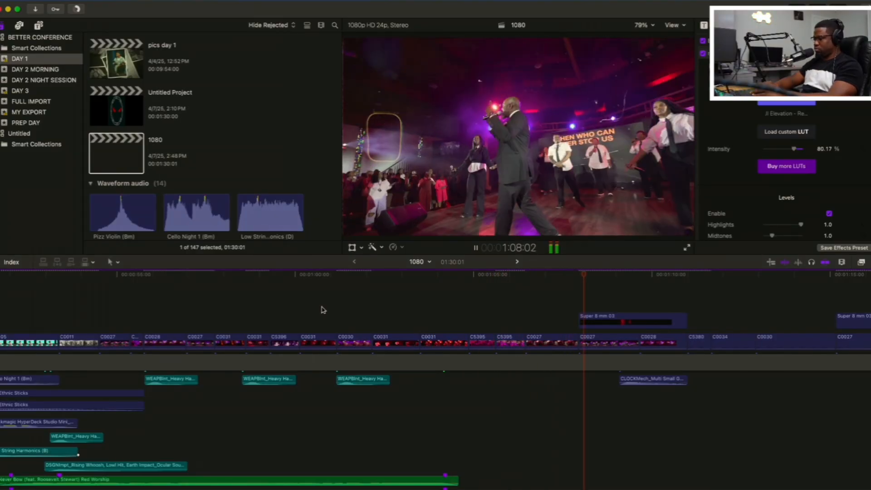
scroll(322, 310, right, 3)
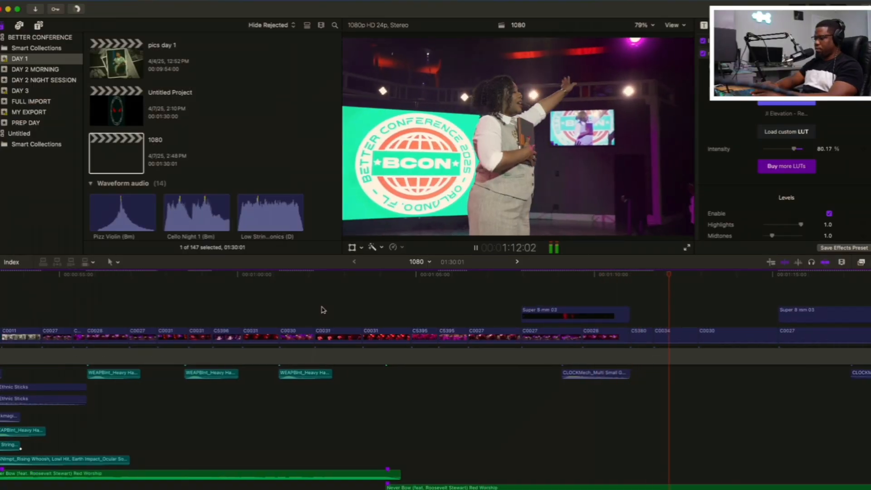
scroll(323, 310, right, 5)
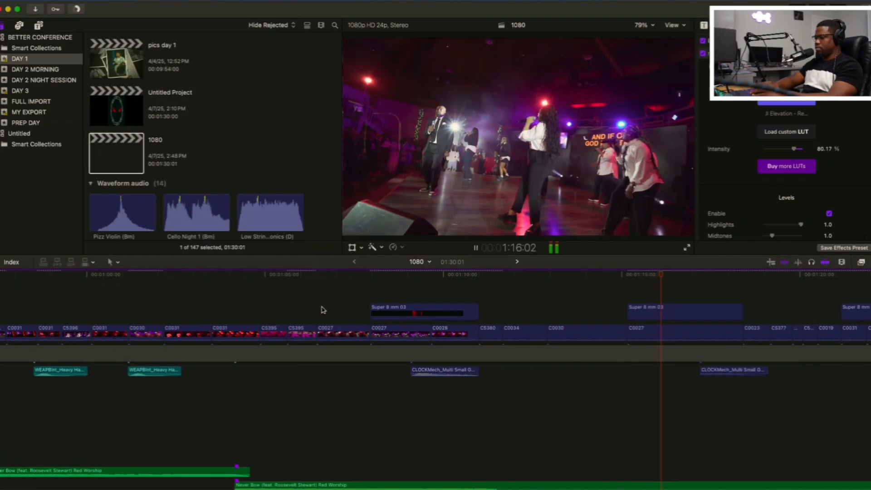
scroll(323, 310, right, 2)
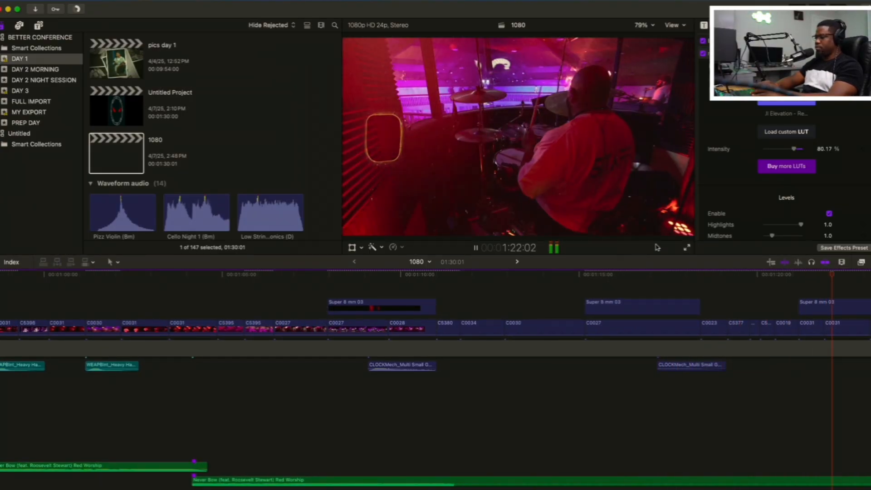
Replay the montage from 1:18:16 into the closing section and stop near its final shots
key(space)
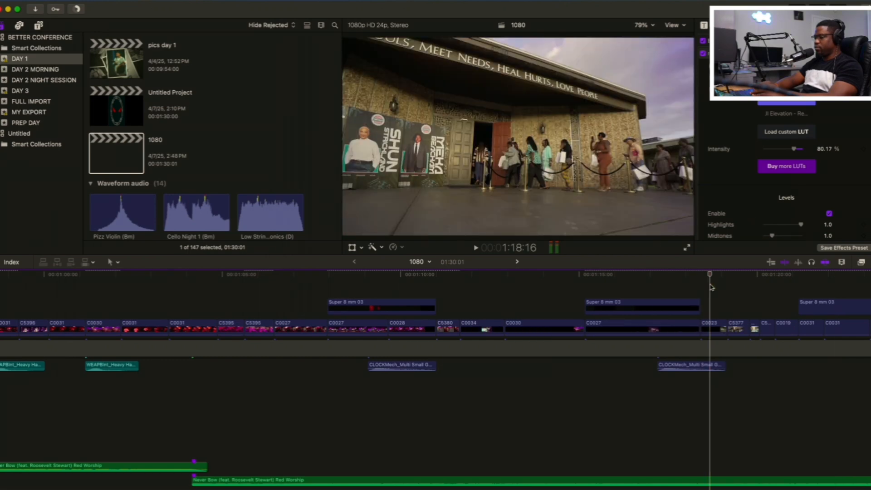
key(space)
scroll(711, 287, right, 3)
scroll(711, 287, up, 2)
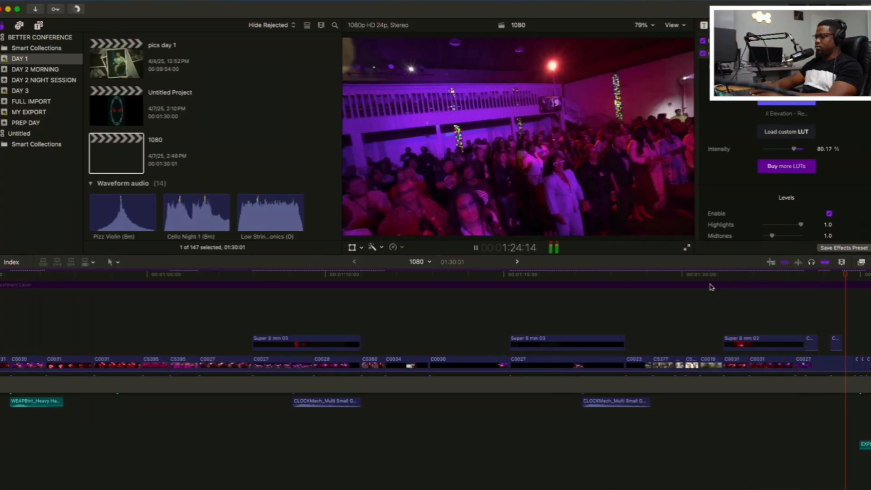
key(space)
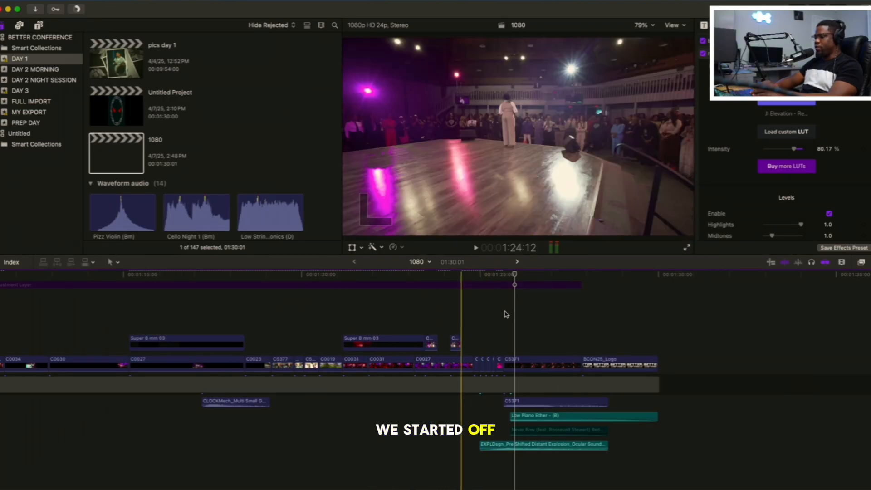
Replay the sweeping crowd shot from 1:23:04 twice, following it through the quick cuts into the C5371 clip
scroll(508, 324, down, 1)
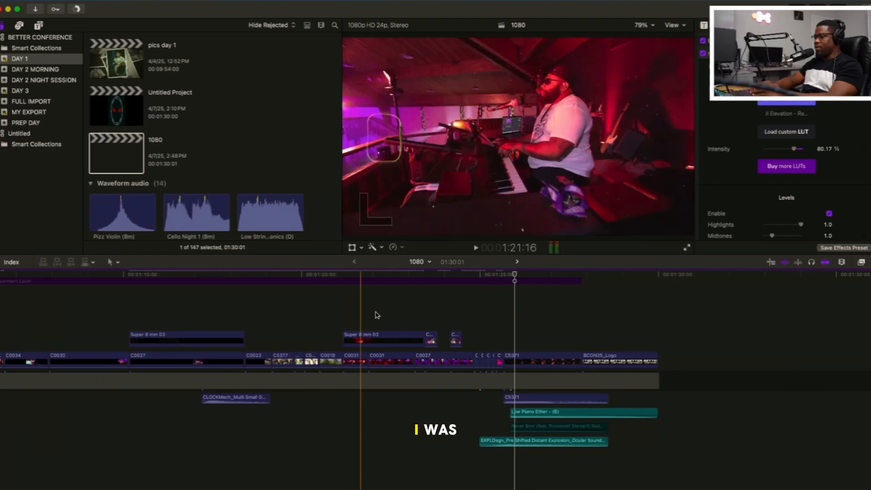
click(418, 337)
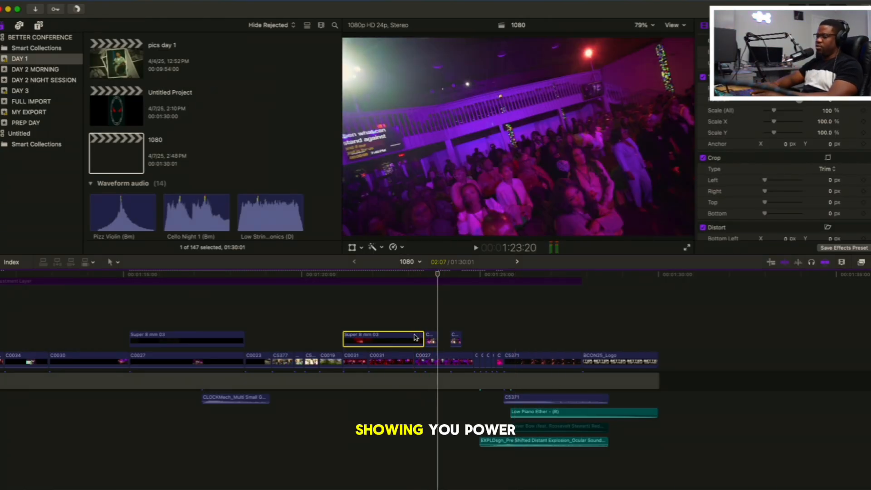
click(410, 308)
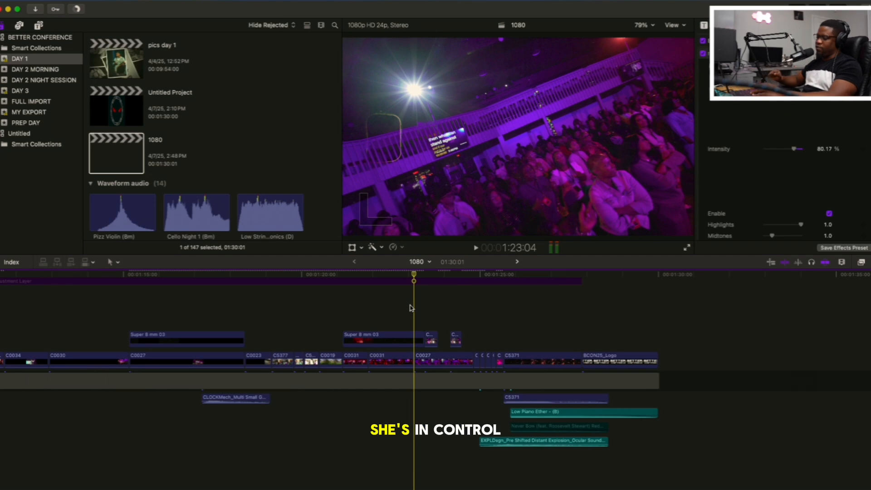
key(space)
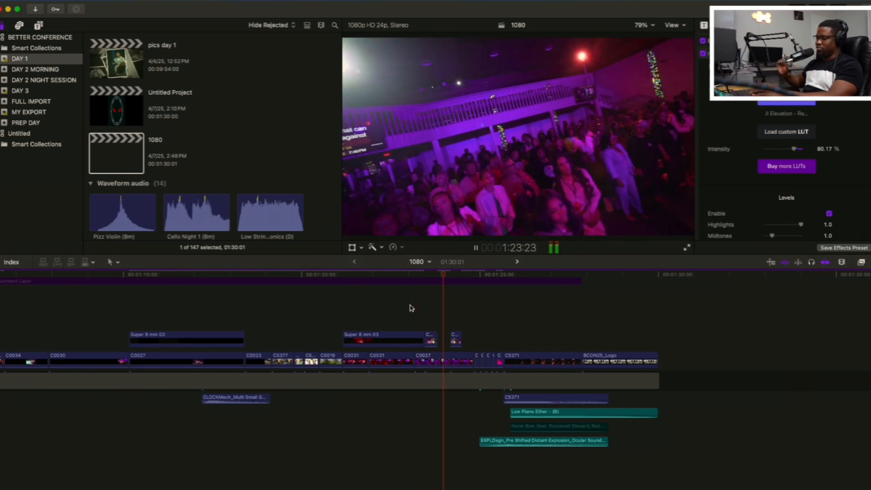
key(space)
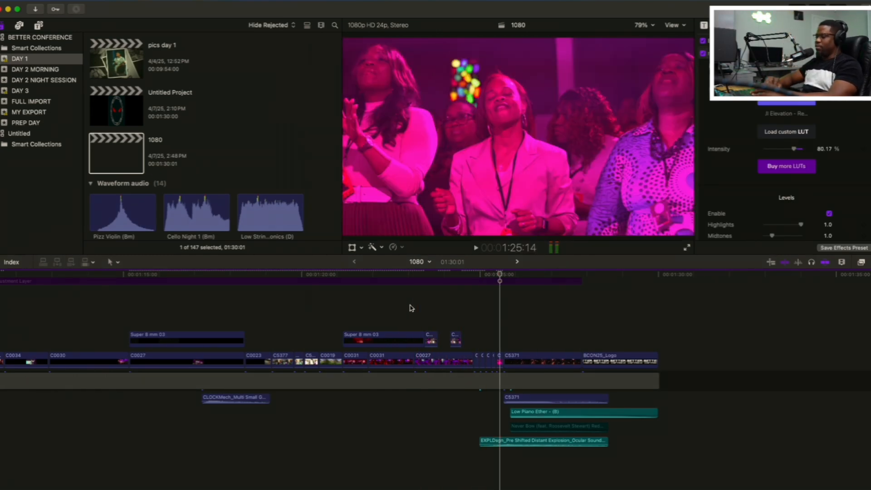
click(410, 308)
key(space)
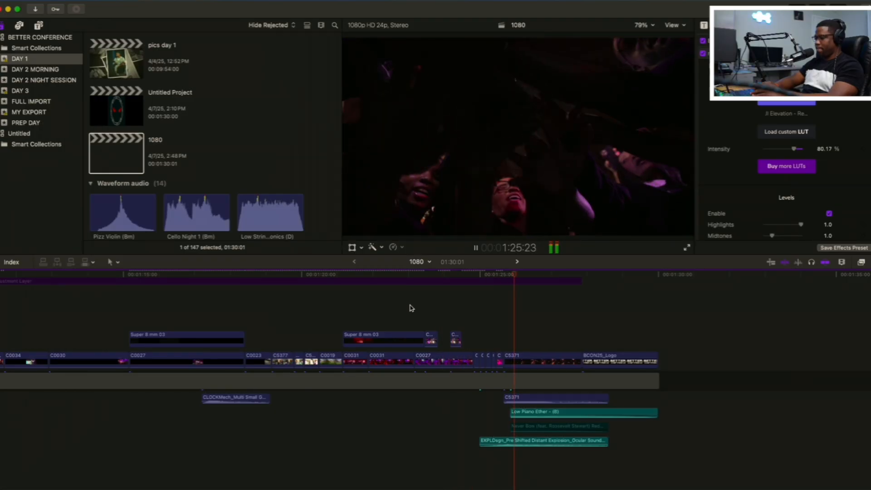
key(space)
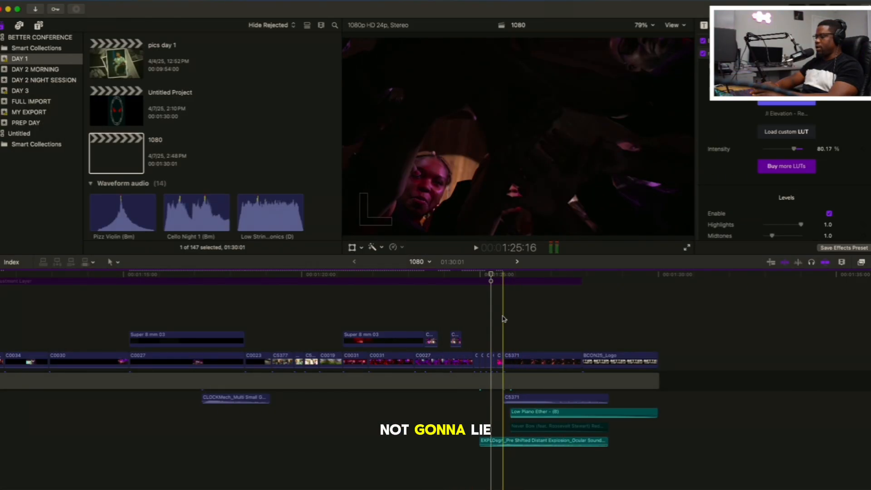
Review the quick cuts around 1:25:03 and examine the start of the C5371 clip at 1:25:16
click(503, 319)
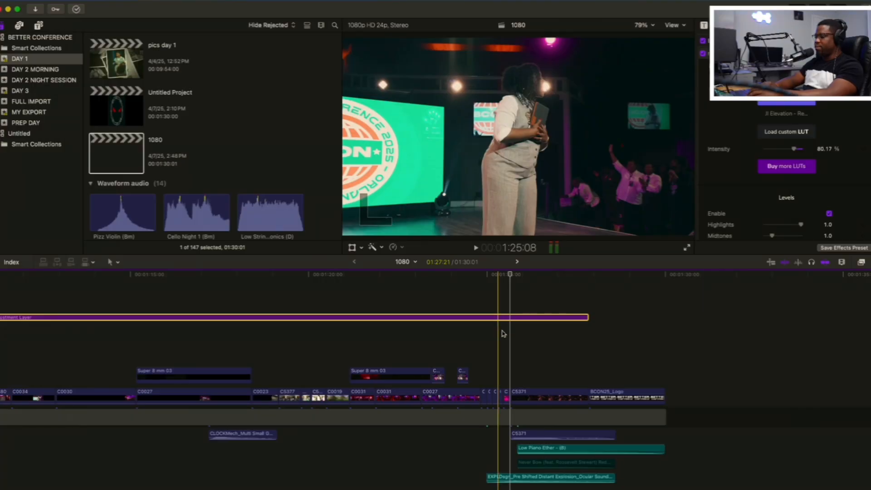
click(515, 375)
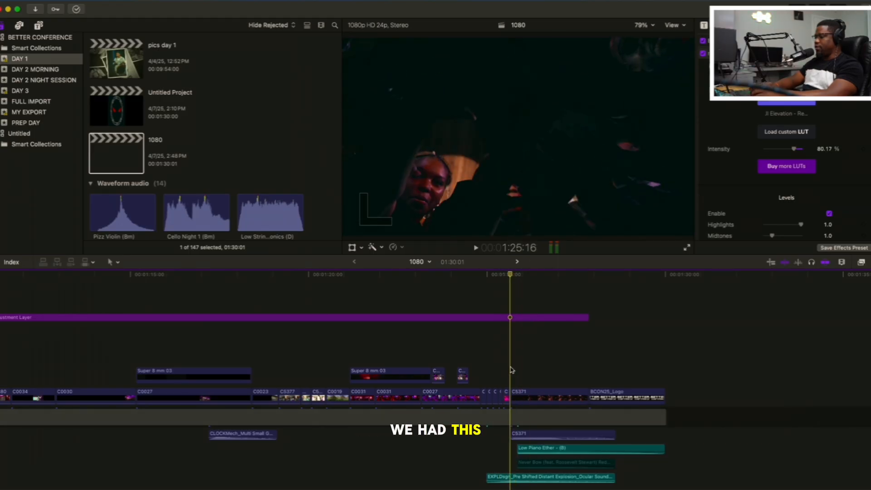
scroll(511, 370, down, 2)
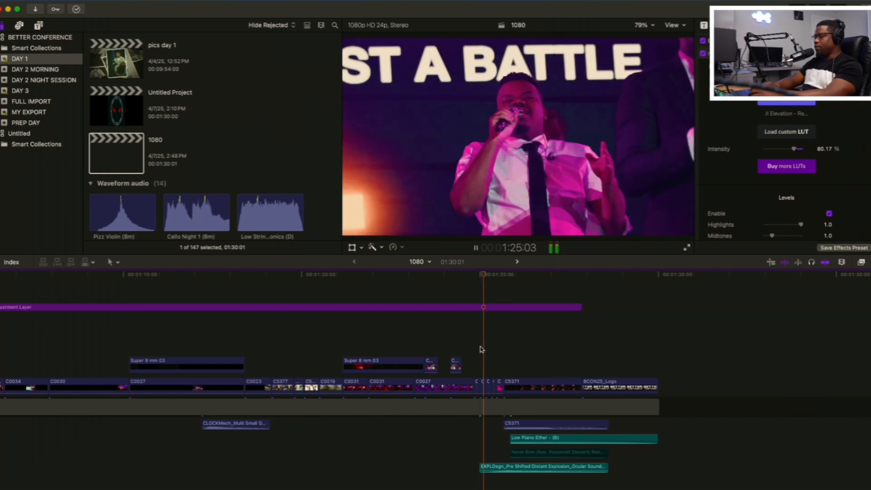
click(495, 352)
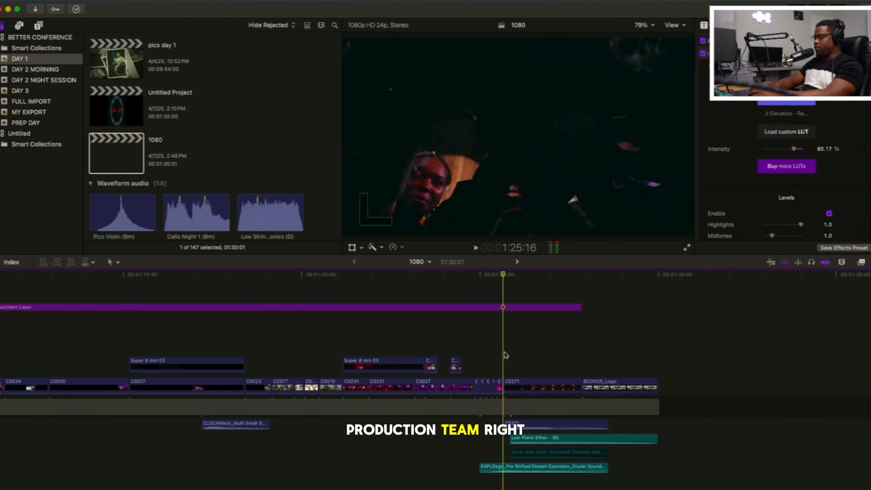
Examine the C5371 crowd shot and replay it from 1:25:16 into the closing BCON25_Logo clip
click(522, 386)
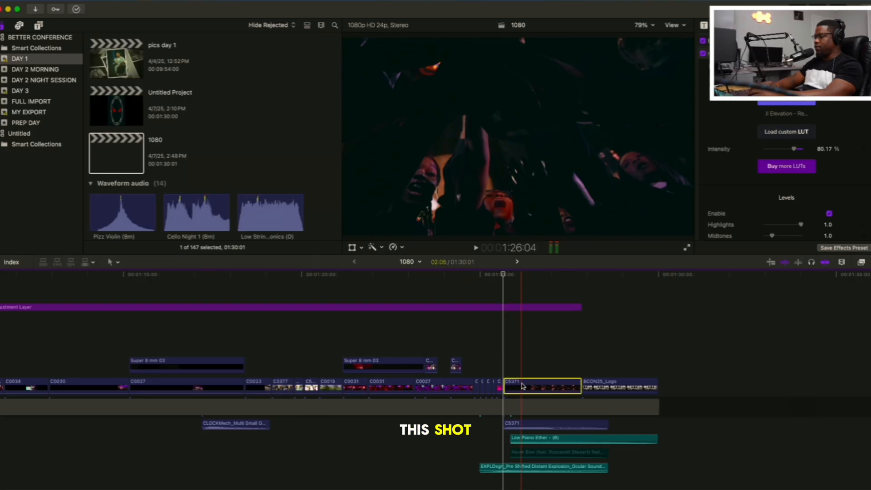
click(501, 357)
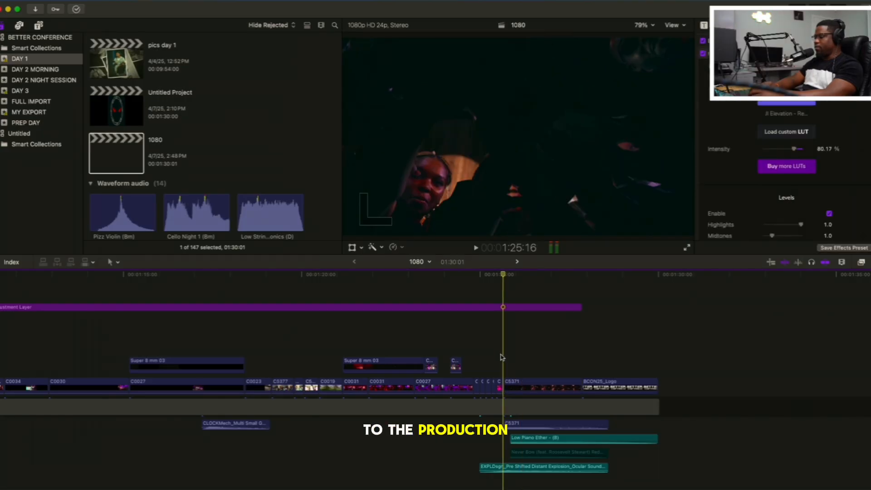
key(space)
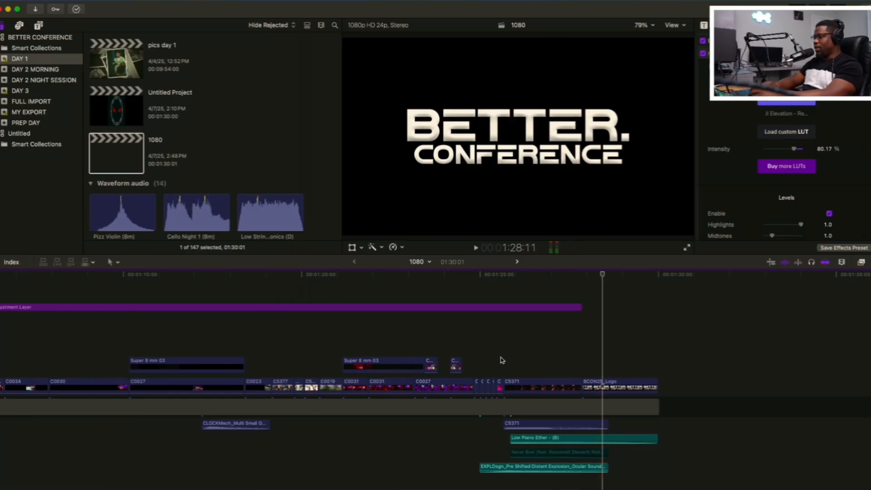
Review the Low Piano Ether audio clip under the ending and replay the section from 1:25:11
scroll(501, 360, down, 3)
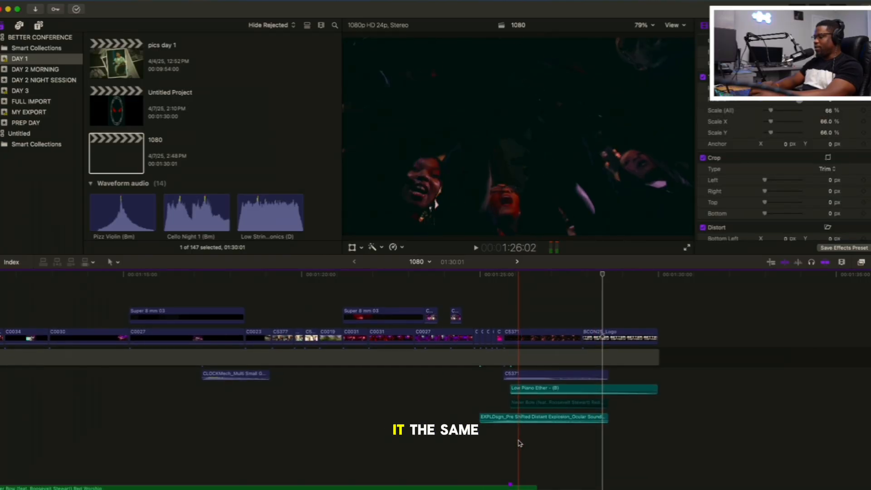
click(526, 390)
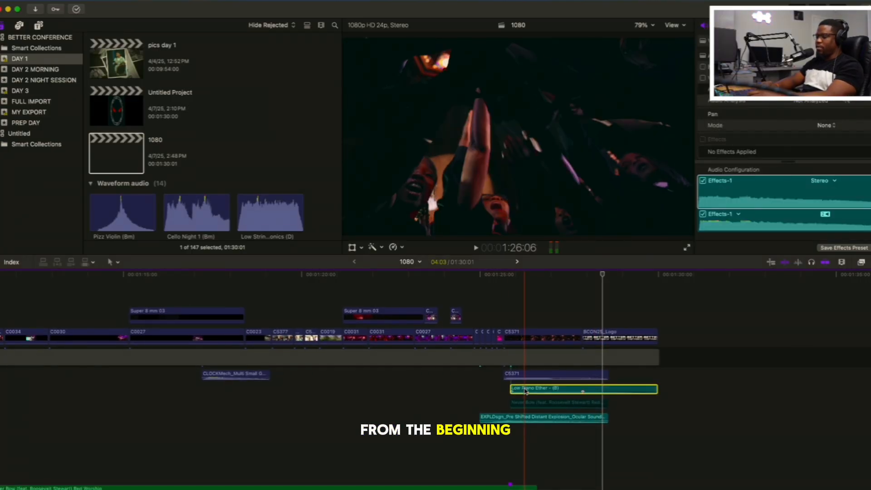
click(494, 400)
key(space)
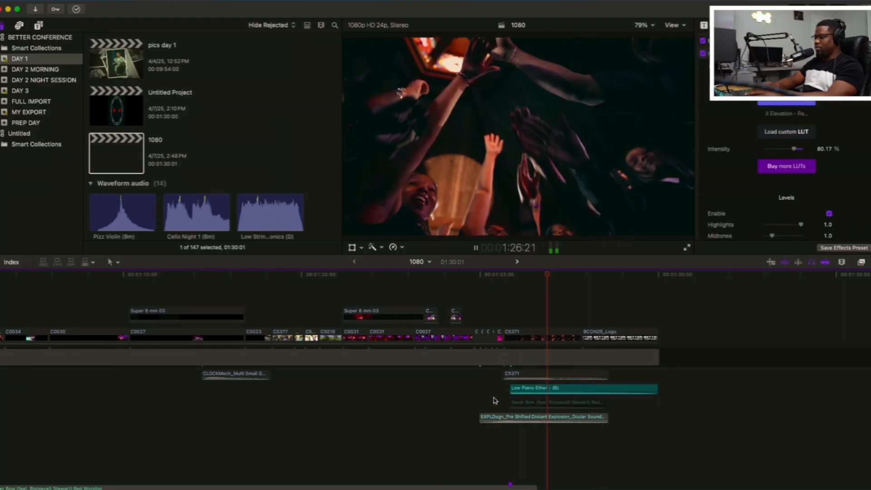
click(537, 389)
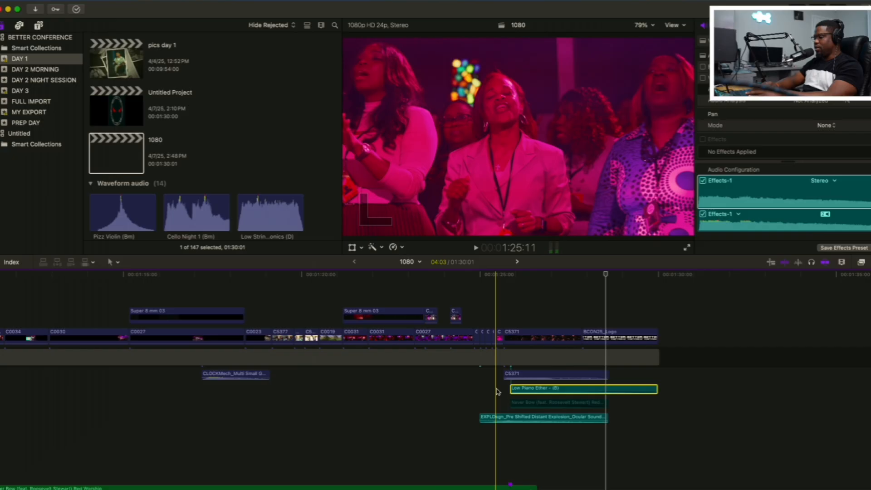
Listen to the distant explosion transition sound under the C5371 shot in isolation
click(518, 418)
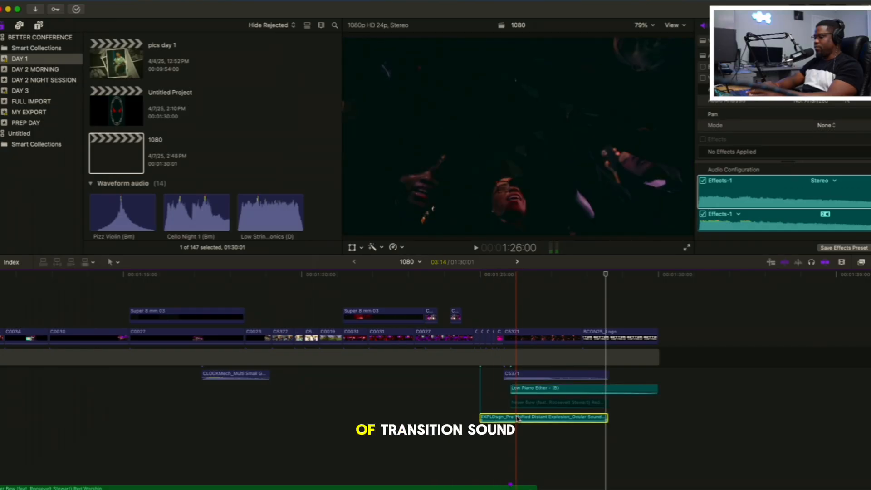
key(space)
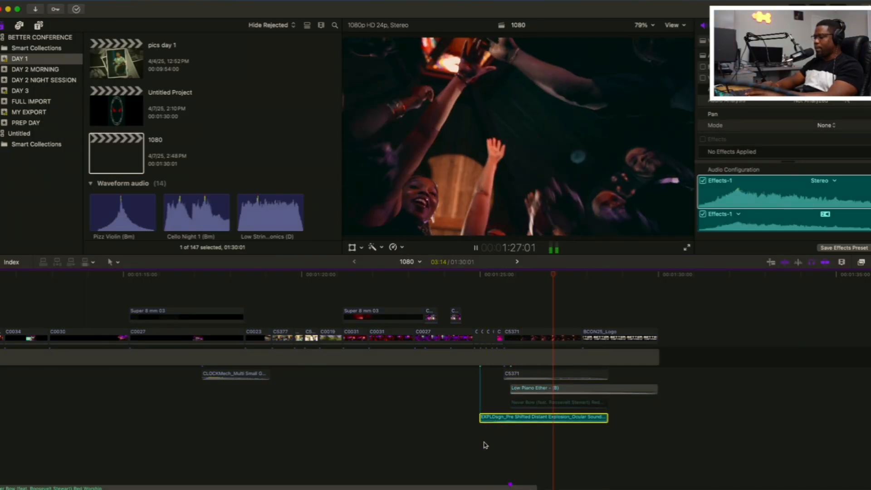
key(space)
Replay the closing section from 1:24:23 through the conference logo to the end of the video
click(478, 405)
click(477, 404)
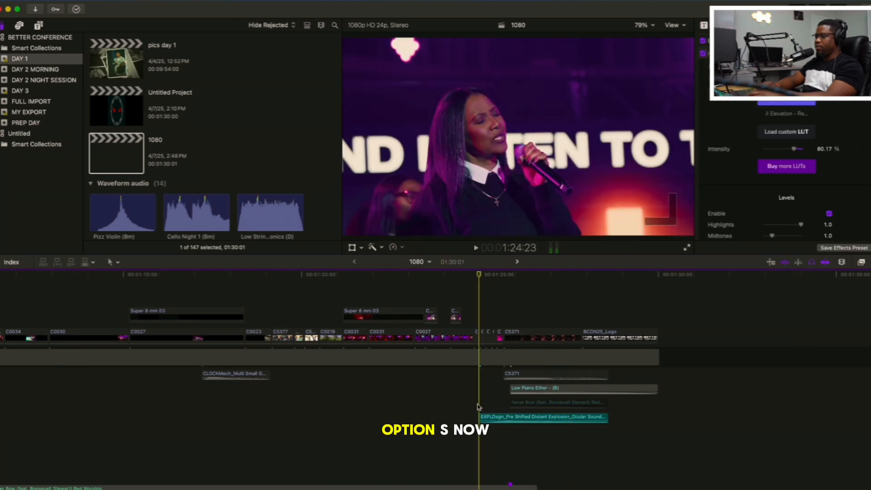
key(space)
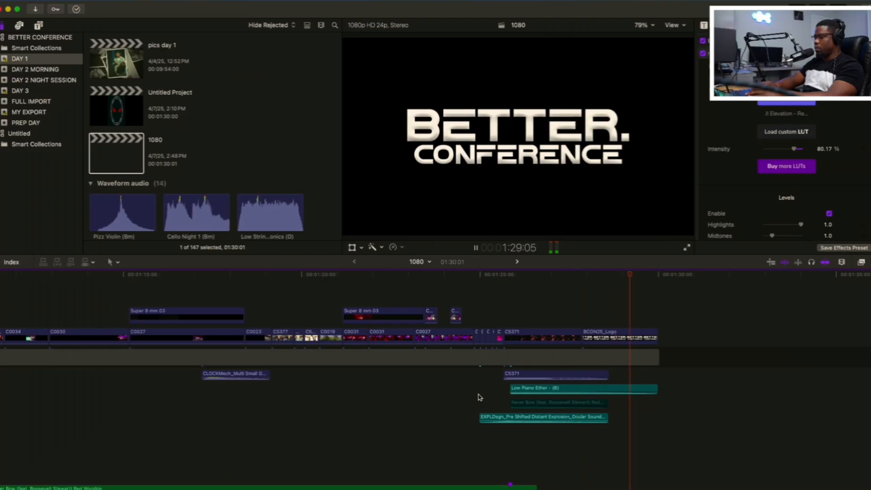
scroll(479, 397, down, 3)
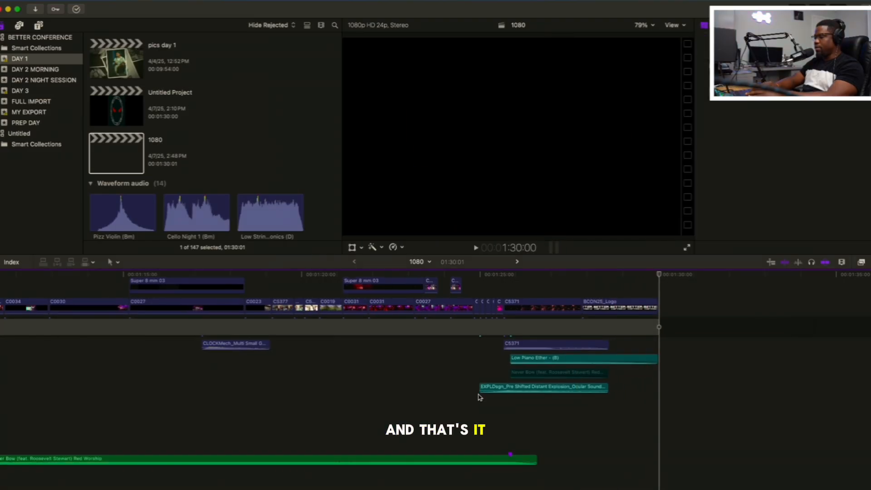
Return to the start of the full timeline and play the opening stage shot to the DAY 1 title and light flare
scroll(479, 397, up, 4)
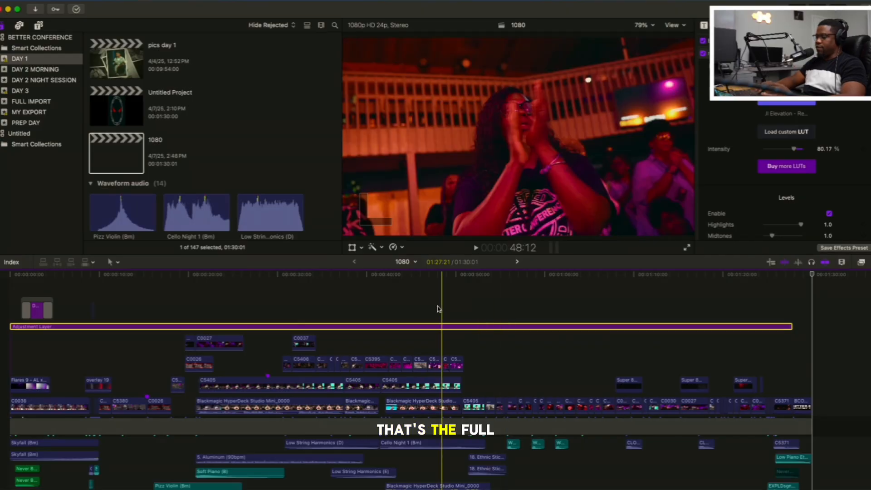
key(Home)
key(space)
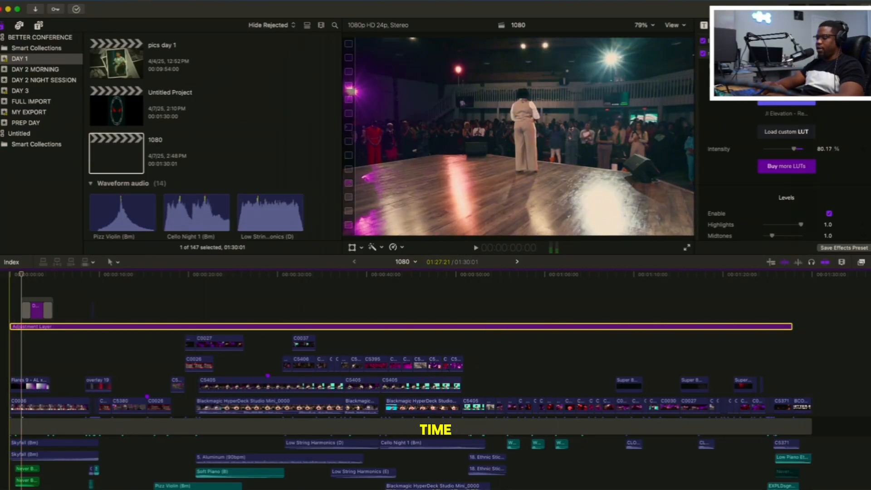
click(0, 318)
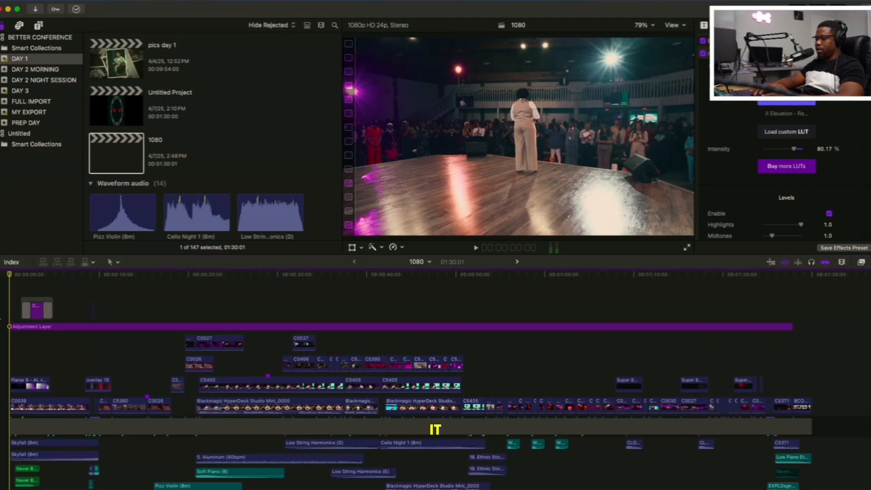
key(space)
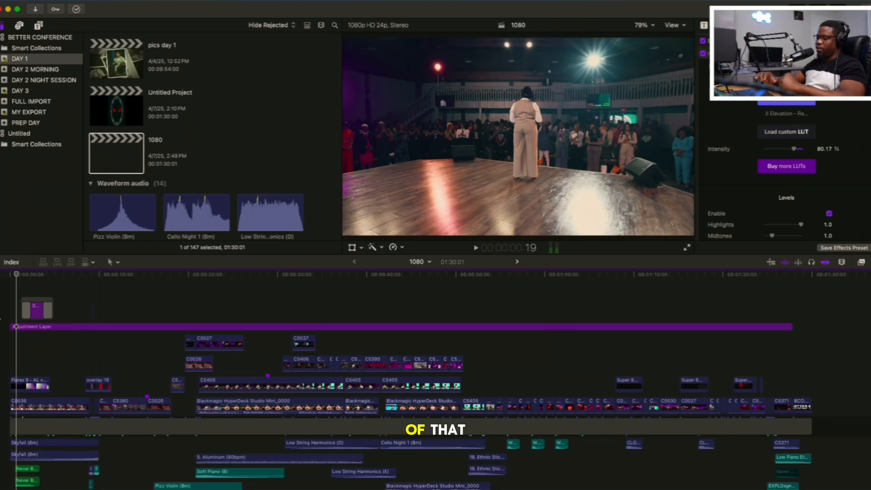
key(space)
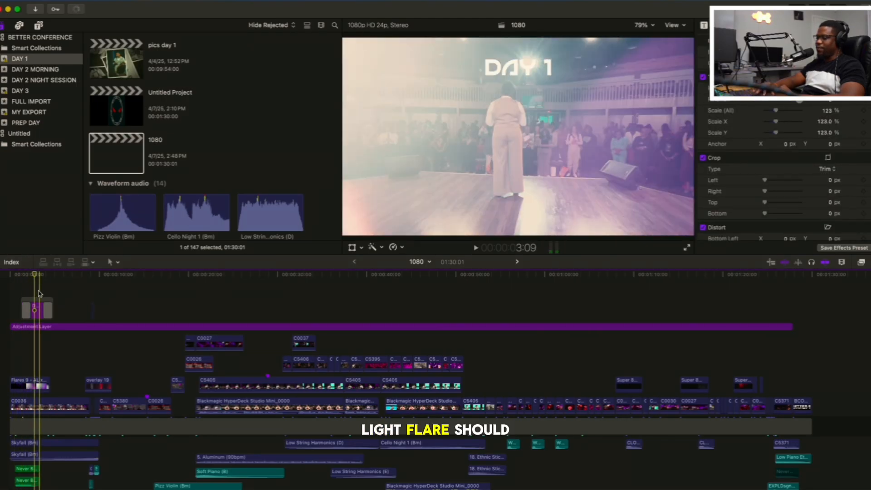
Replay the opening from the start into the fast picture cuts and stop at 10:04
key(space)
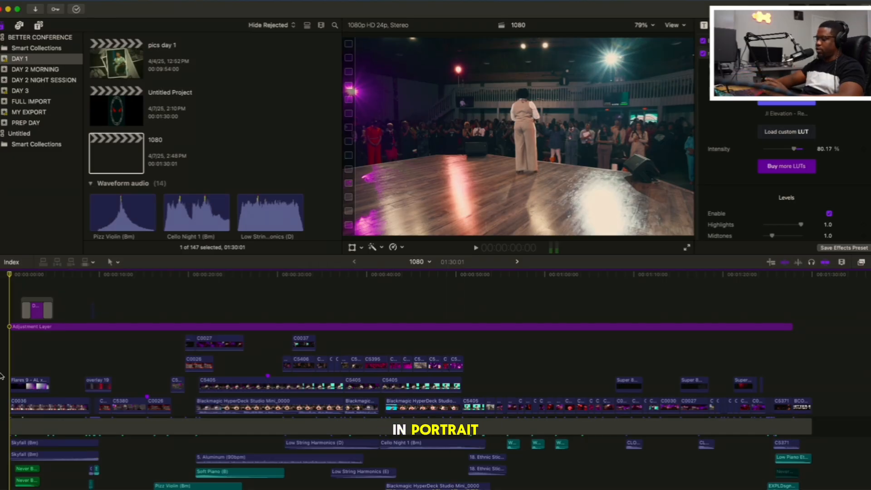
key(space)
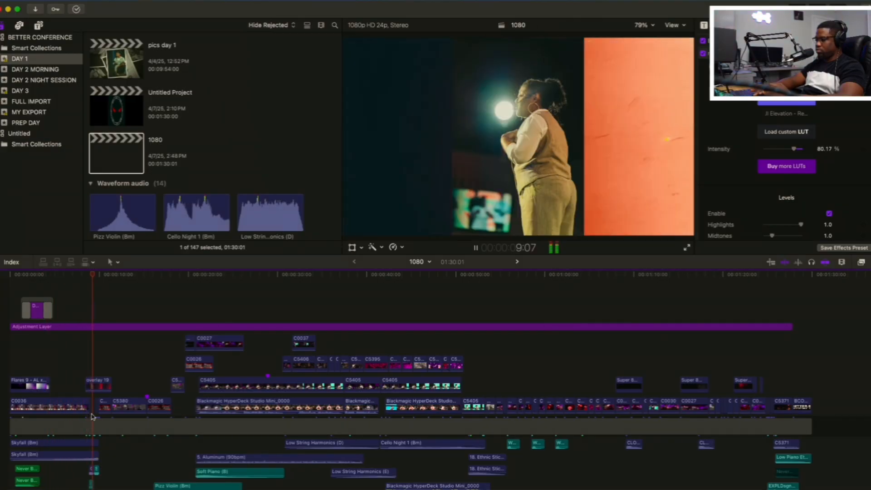
key(space)
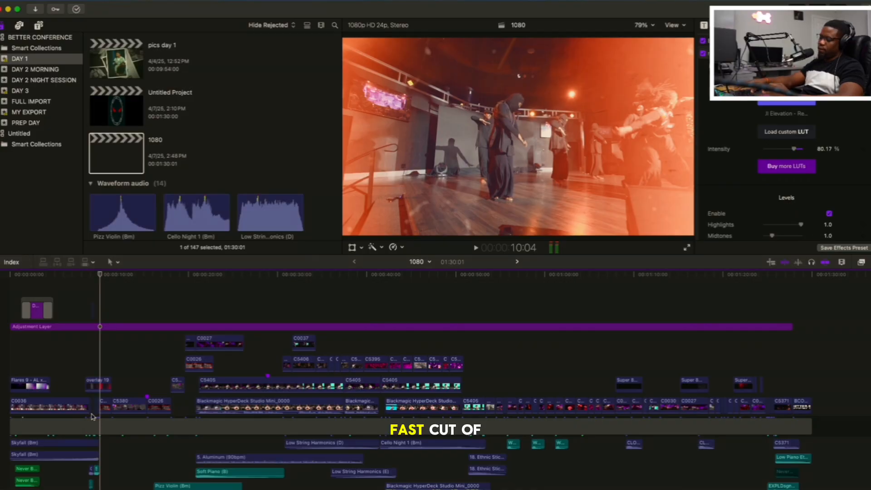
Enlarge the timeline around the fast cuts to examine their clips and sounds, and play from 8:11 into the C5380 shot
key(super+equal)
key(super+equal)
key(super+equal)
scroll(93, 417, down, 3)
scroll(93, 417, left, 3)
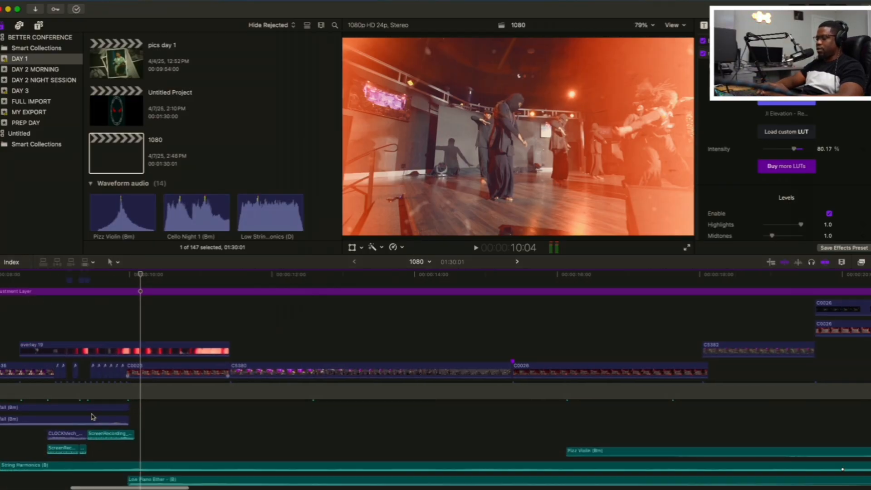
scroll(92, 416, down, 2)
scroll(93, 416, left, 3)
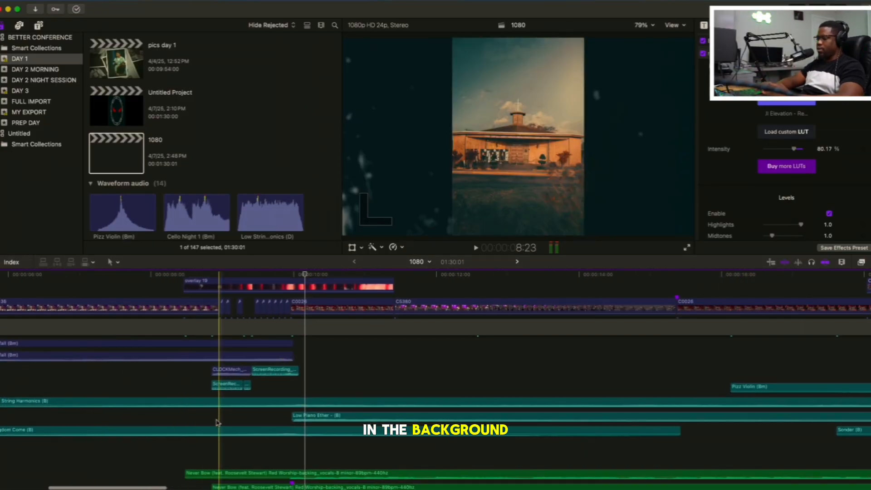
scroll(212, 329, up, 3)
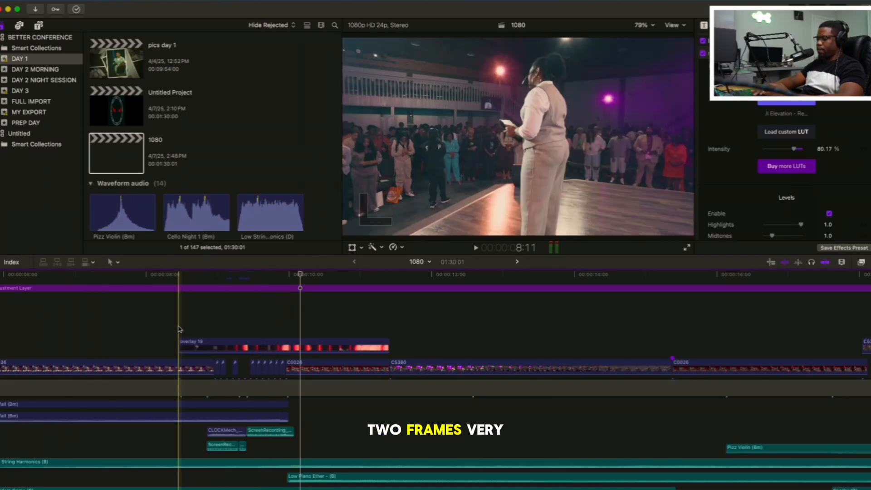
key(space)
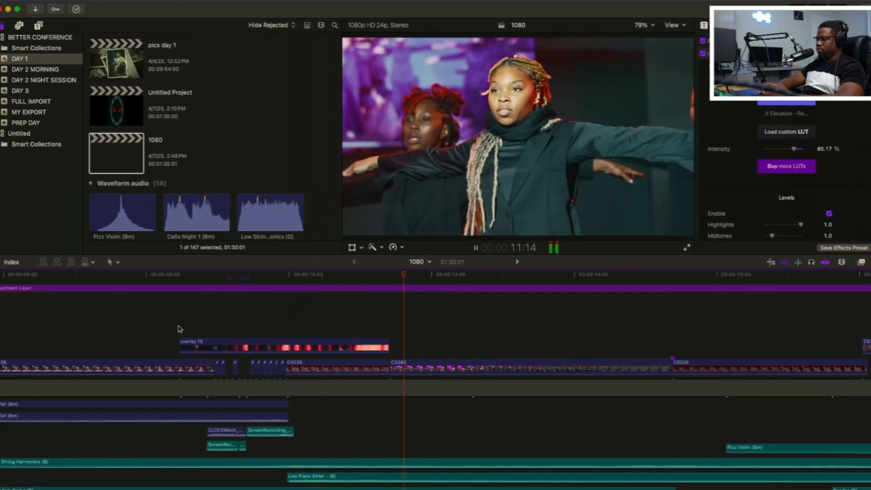
Fit the whole project in the timeline and follow the dance shots through to 18:01
key(super+minus)
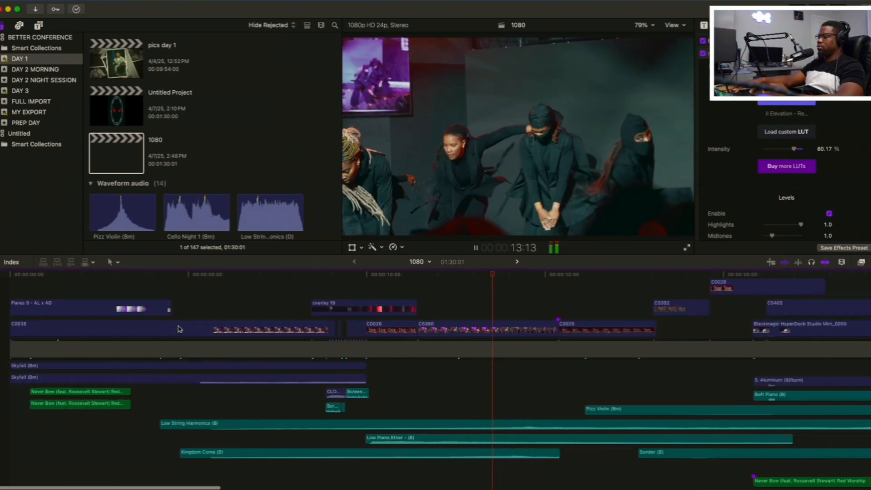
key(shift+z)
click(108, 306)
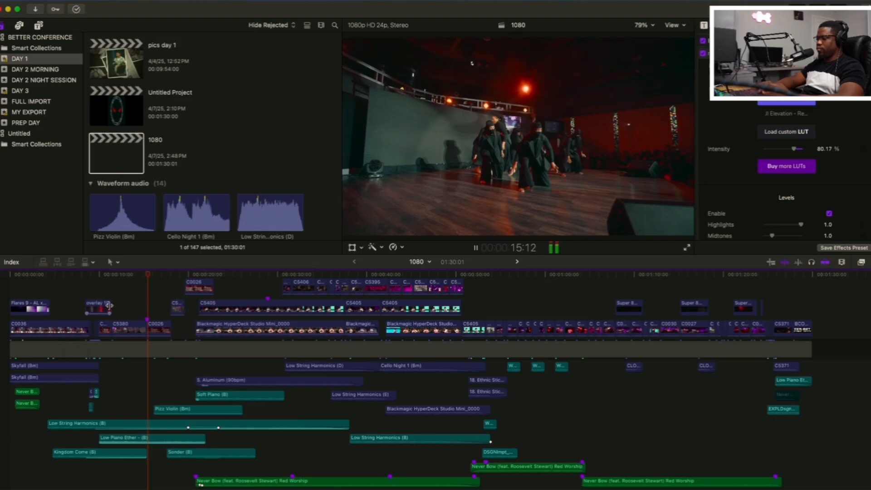
click(109, 333)
key(space)
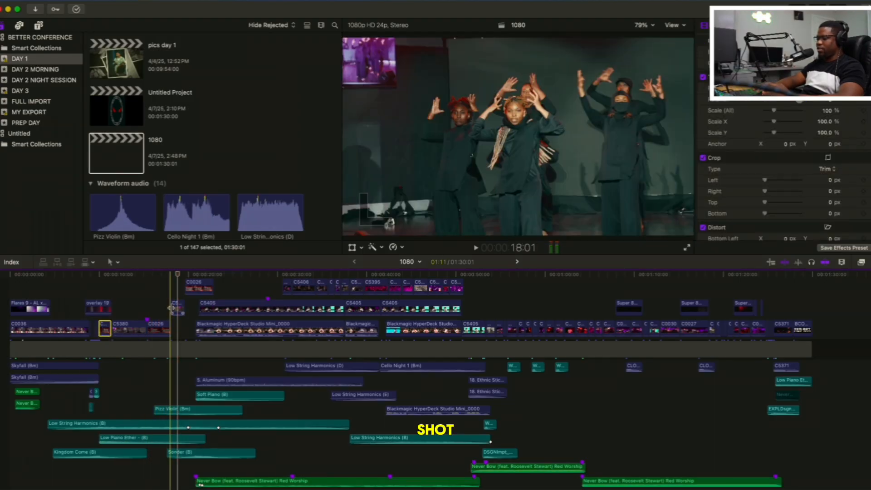
Replay the dance section from 16:03, and replay its transition into the tilted crowd shot up to 21:23
click(154, 307)
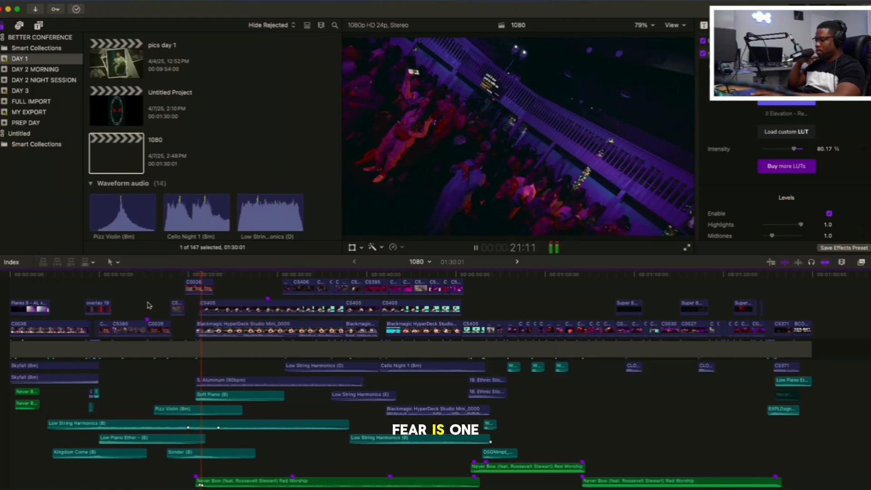
key(space)
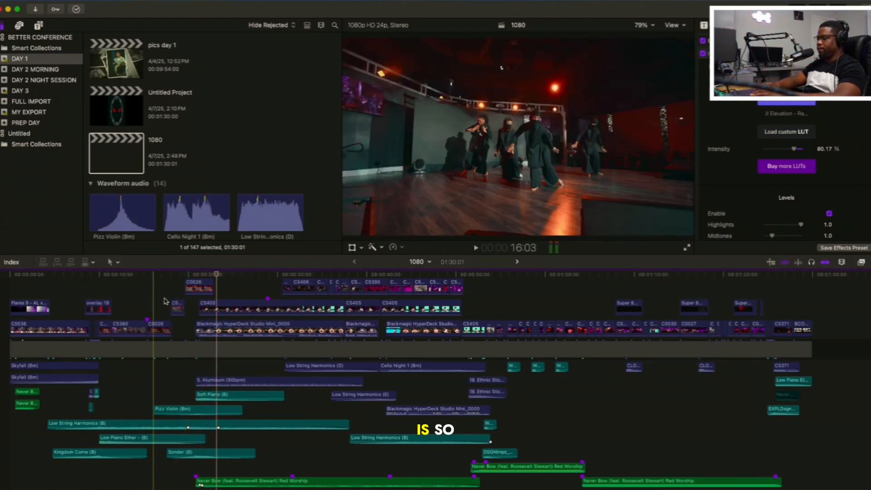
click(191, 333)
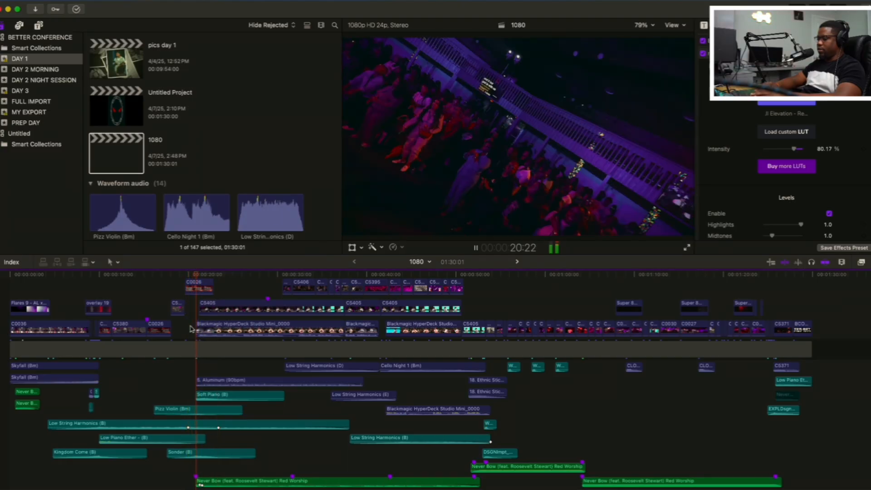
key(space)
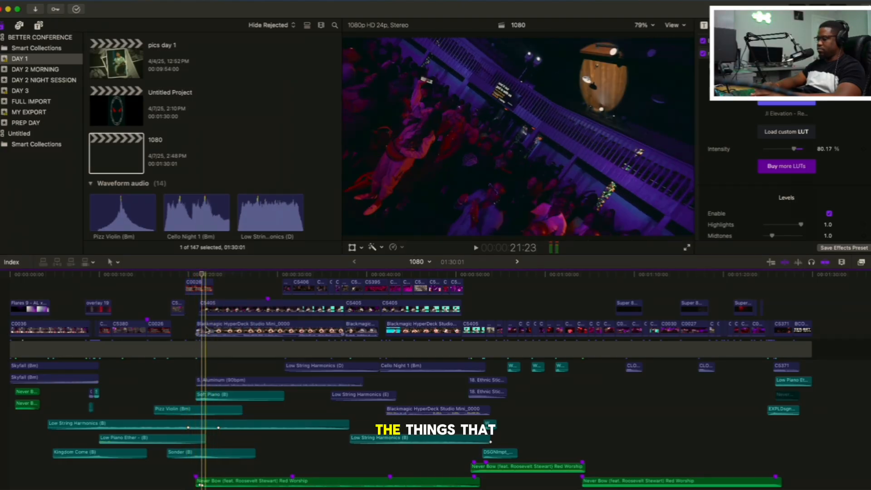
Replay the section around 20:00 and follow the speaker's segment through 28:03 and past the pause at 36:10
key(space)
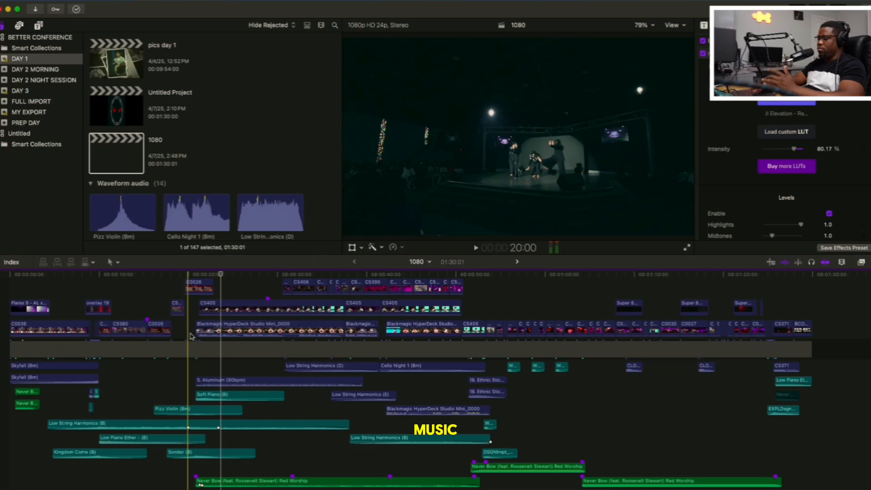
key(space)
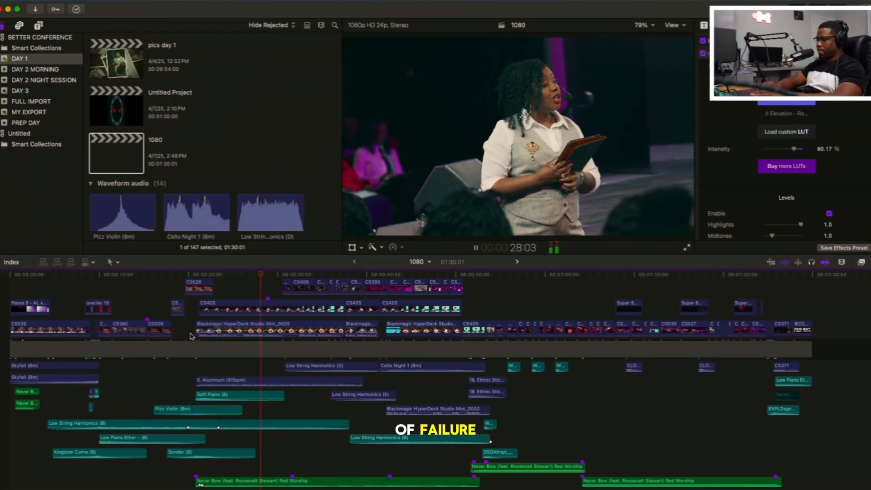
scroll(190, 336, up, 4)
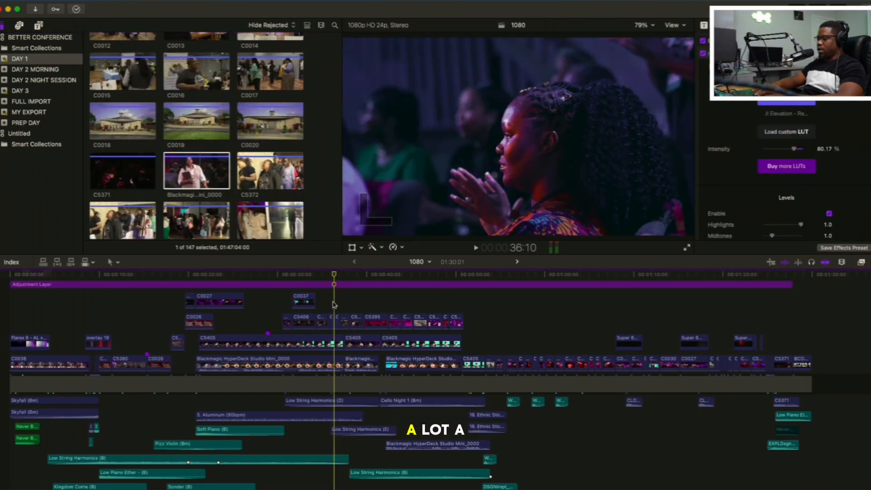
key(space)
key(space)
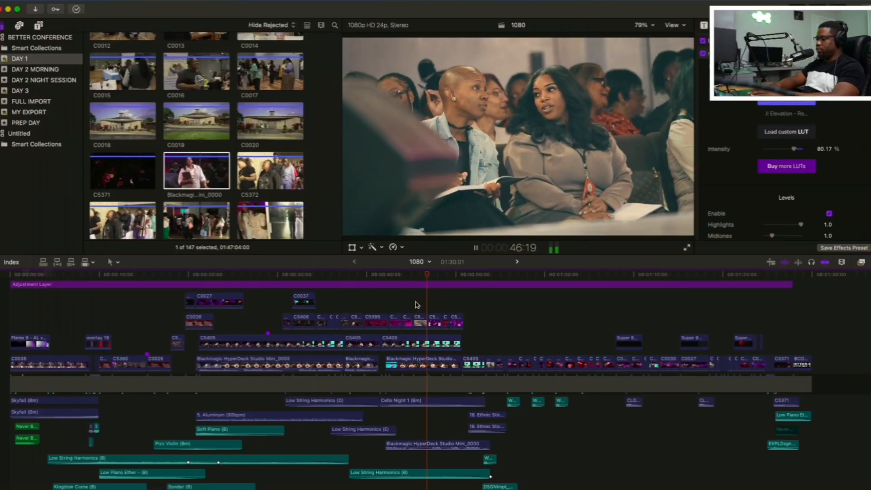
Follow the edit from 46:19 into the red-lit keyboardist shots, and replay those shots from 58:12
scroll(417, 304, right, 3)
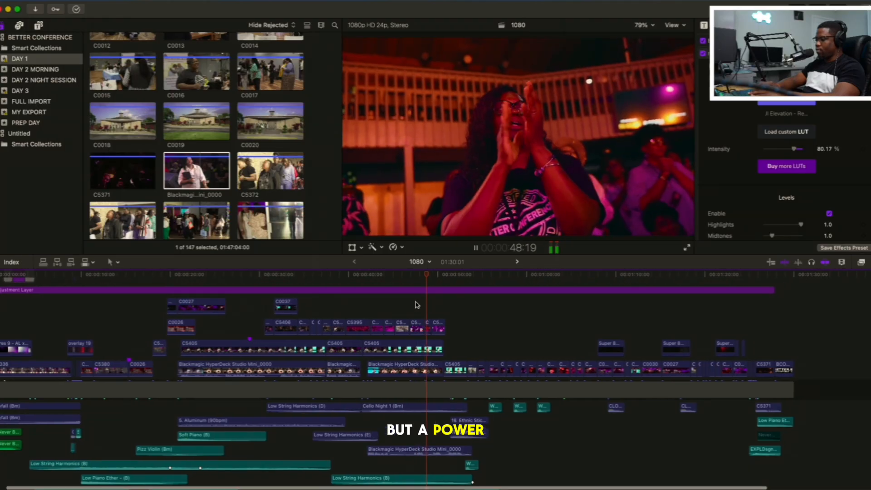
scroll(417, 304, right, 2)
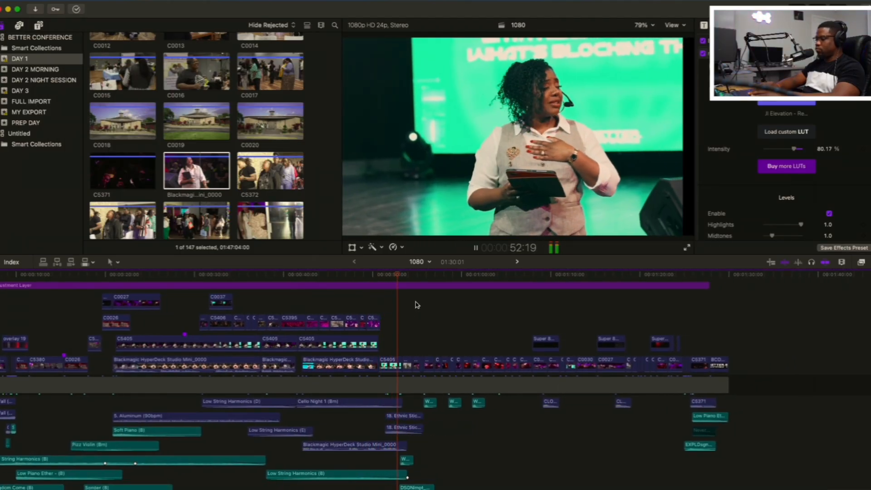
scroll(417, 305, right, 3)
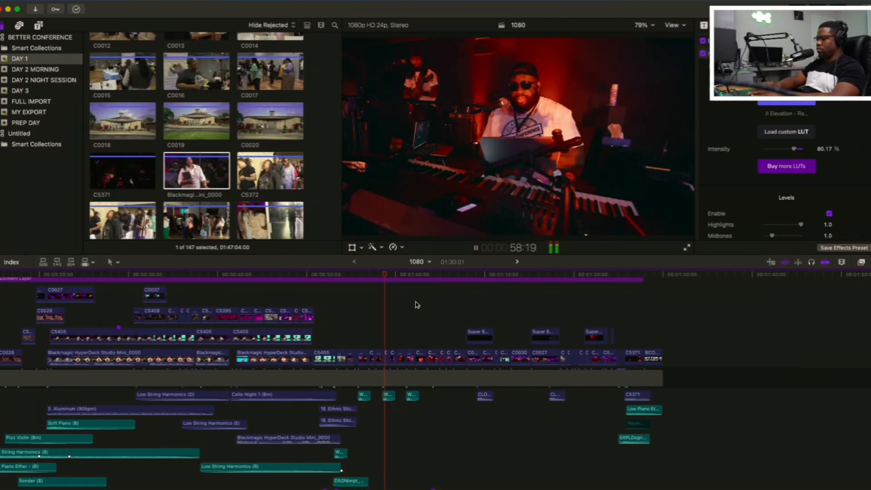
key(space)
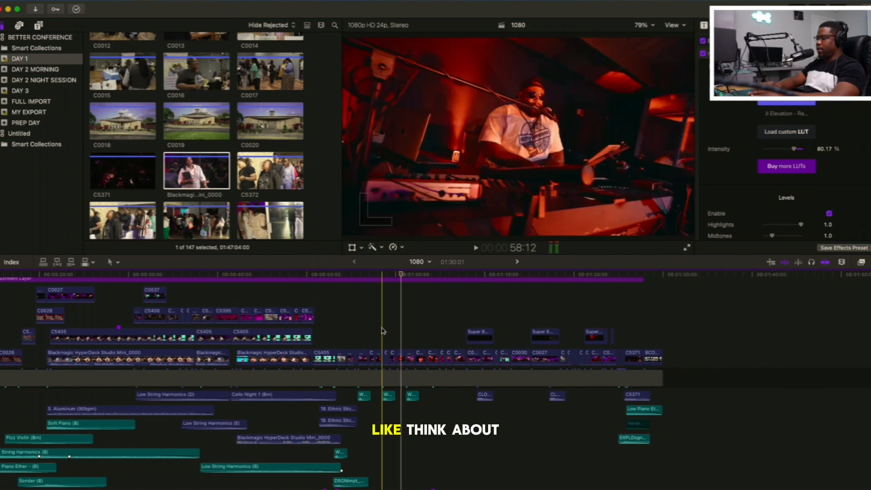
key(space)
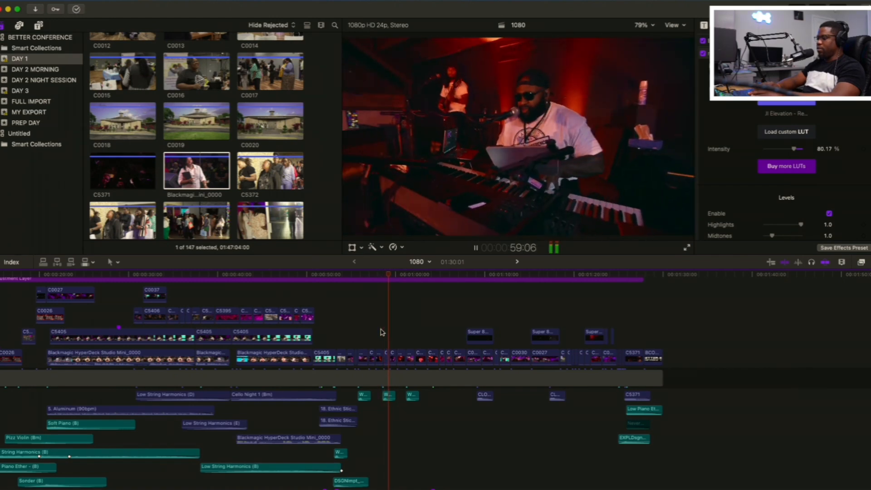
key(space)
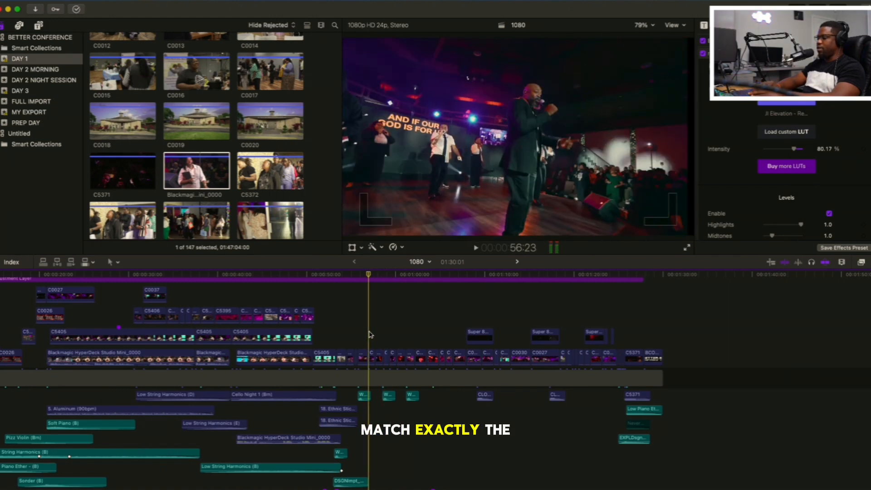
Play the closing section from 56:23 to the raised-hands shot at 1:27:00, and review the whole timeline
key(space)
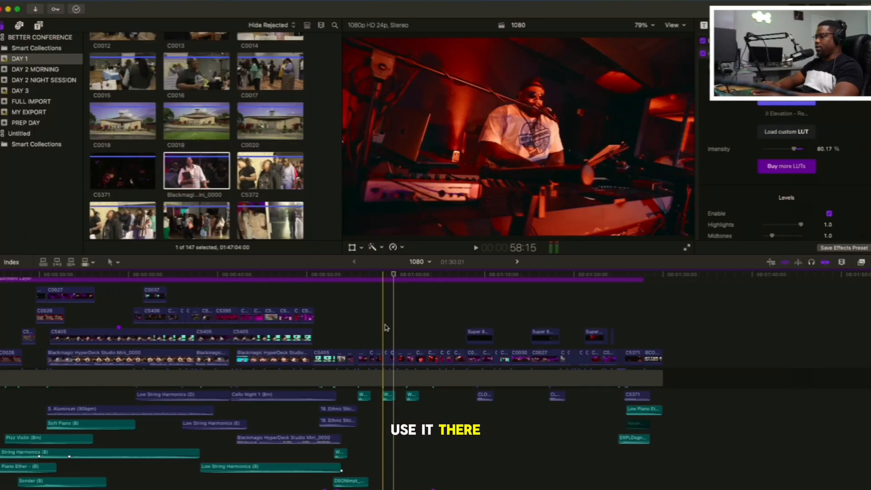
key(space)
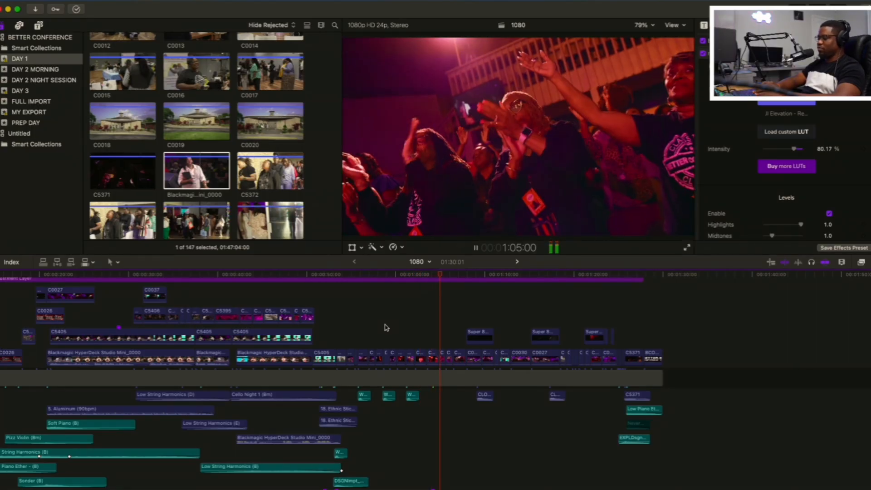
scroll(386, 327, down, 2)
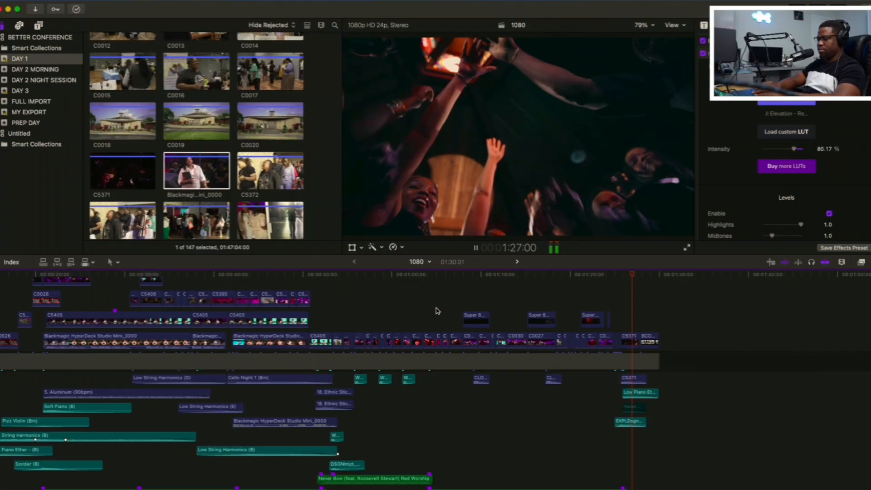
key(space)
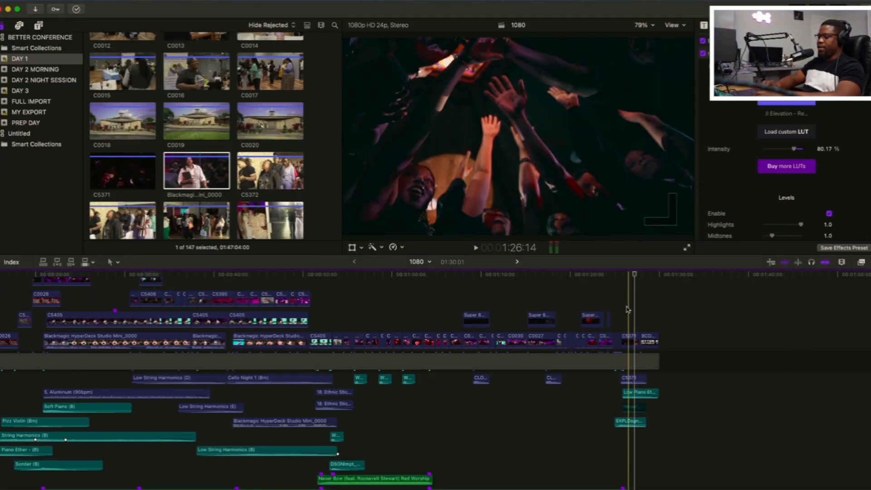
scroll(627, 309, left, 5)
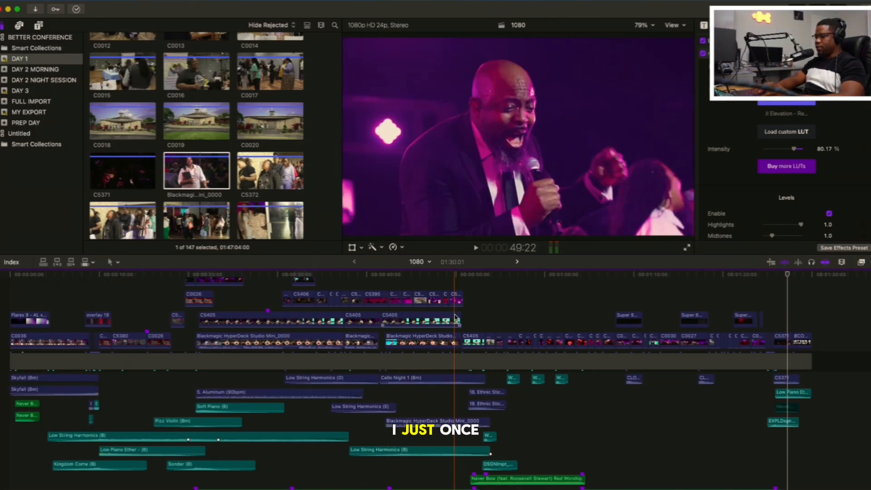
scroll(653, 295, up, 3)
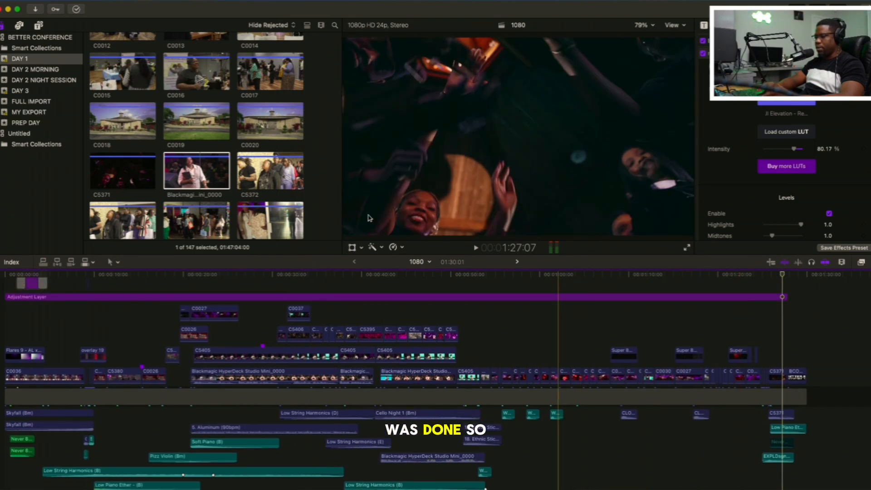
Open the Day 2 Morning 1080 project from the DAY 2 MORNING event
click(20, 90)
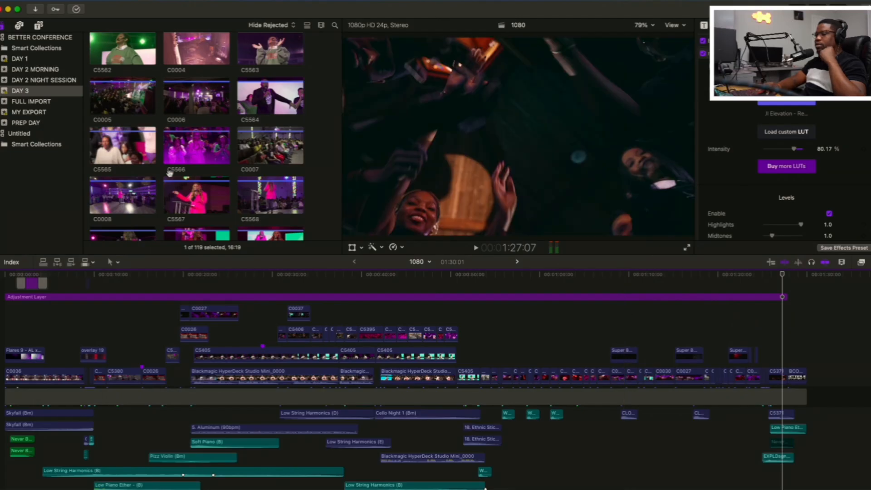
click(51, 71)
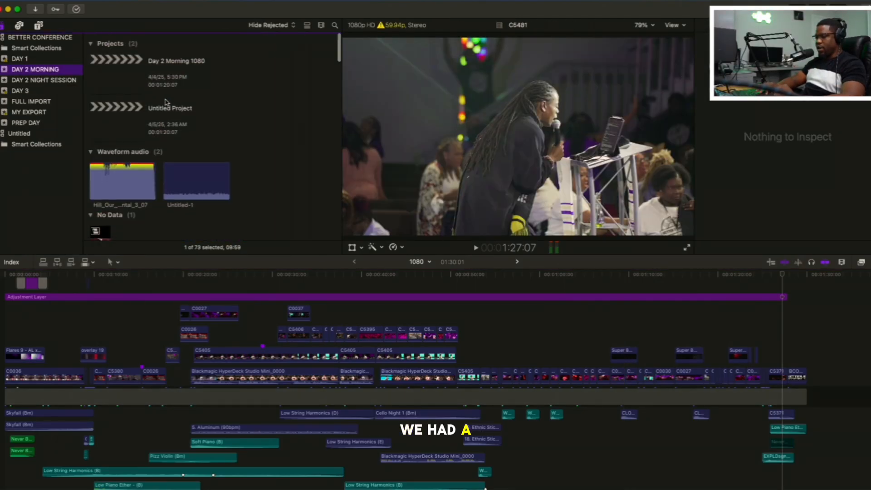
double_click(126, 72)
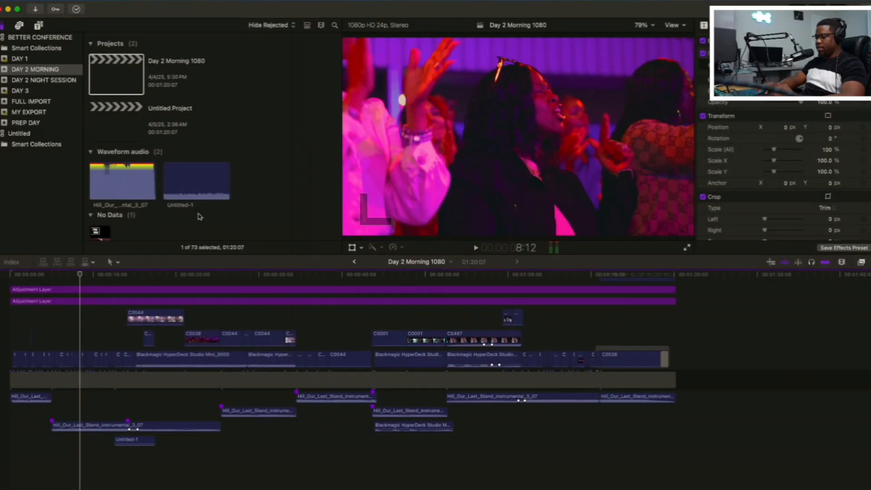
Play the Day 2 morning edit from its start into the speaker shots past 16:03
key(space)
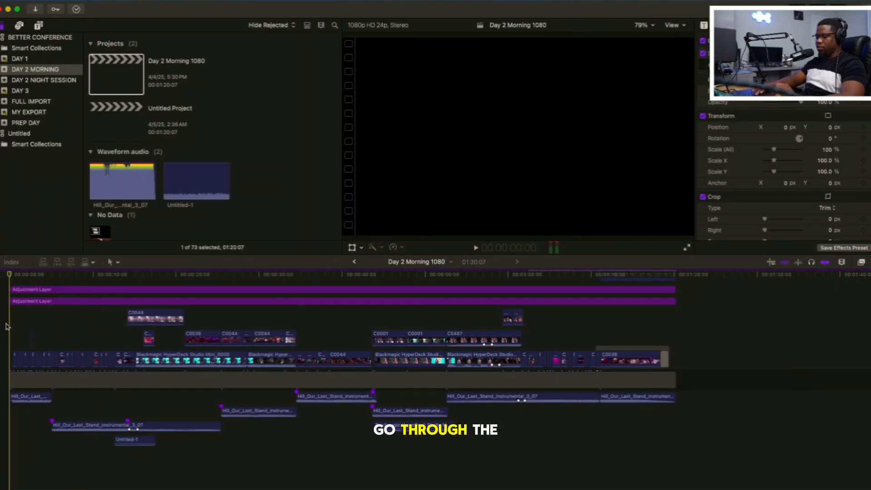
key(space)
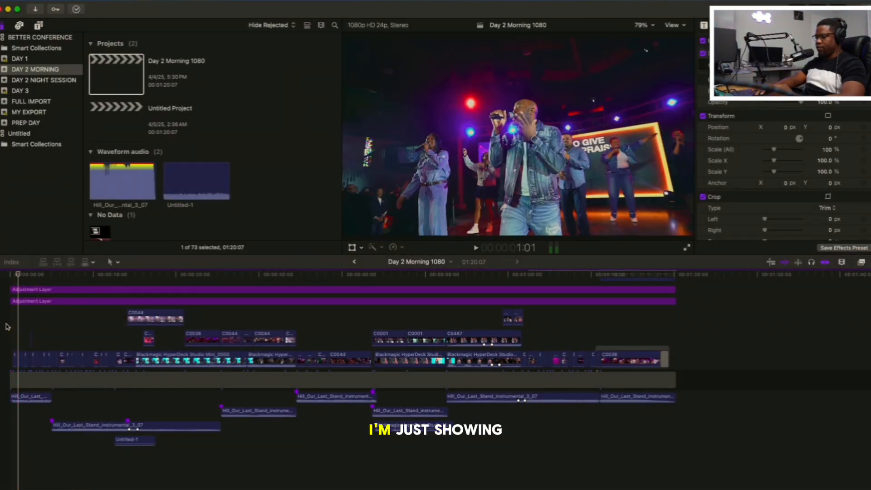
key(space)
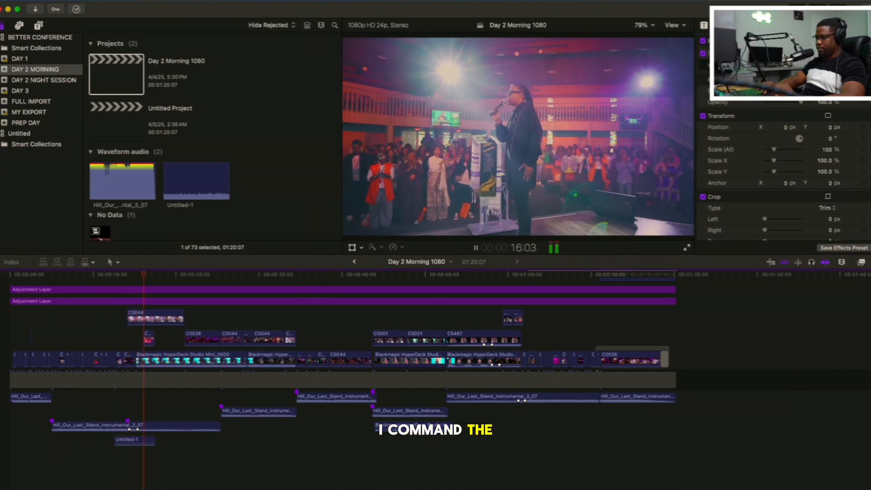
key(space)
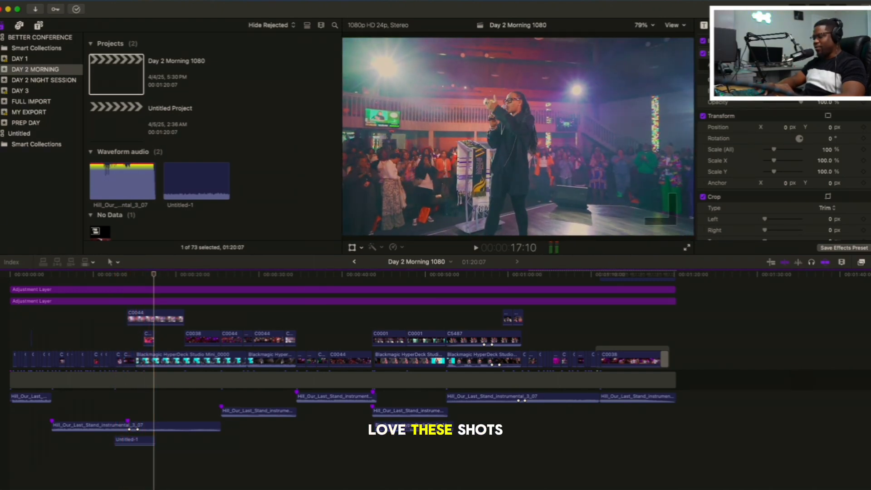
Replay the shot from behind the speaker facing the crowd, pause at 14:18, and play on past 25:10
click(128, 275)
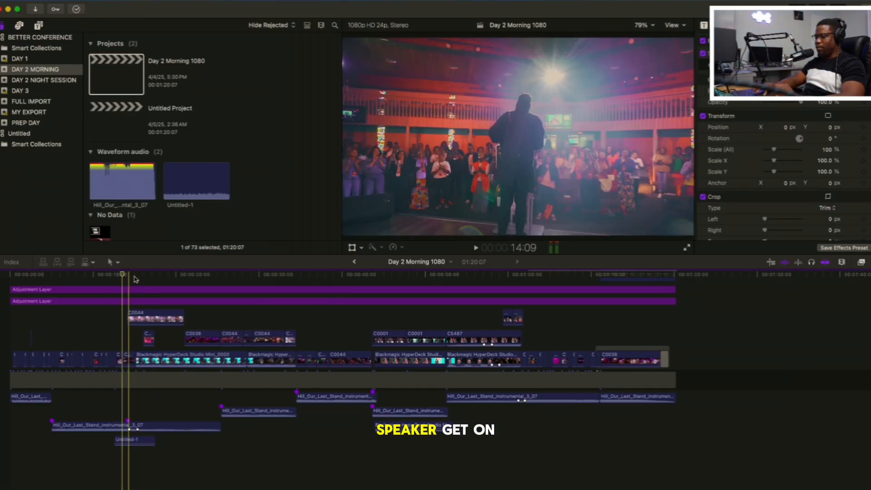
key(space)
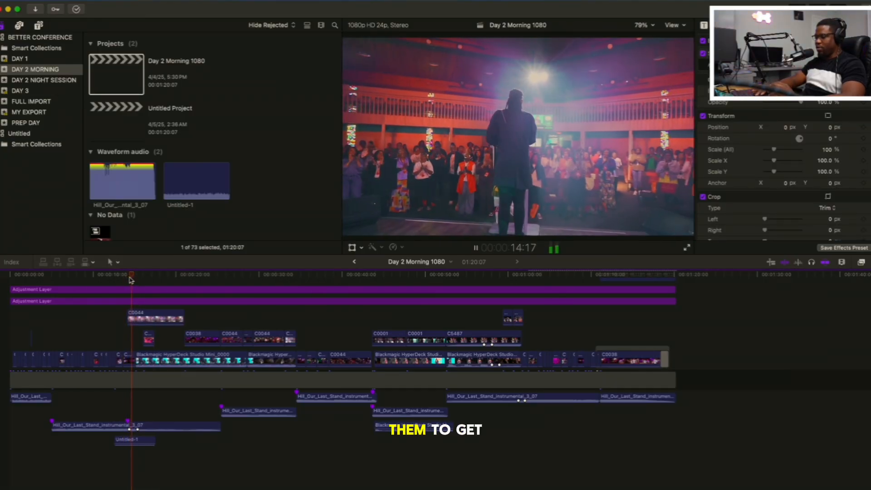
key(space)
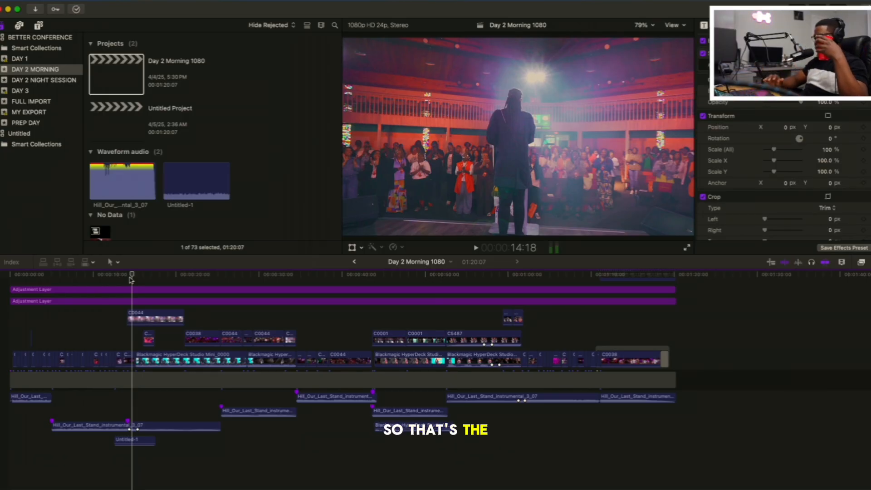
key(space)
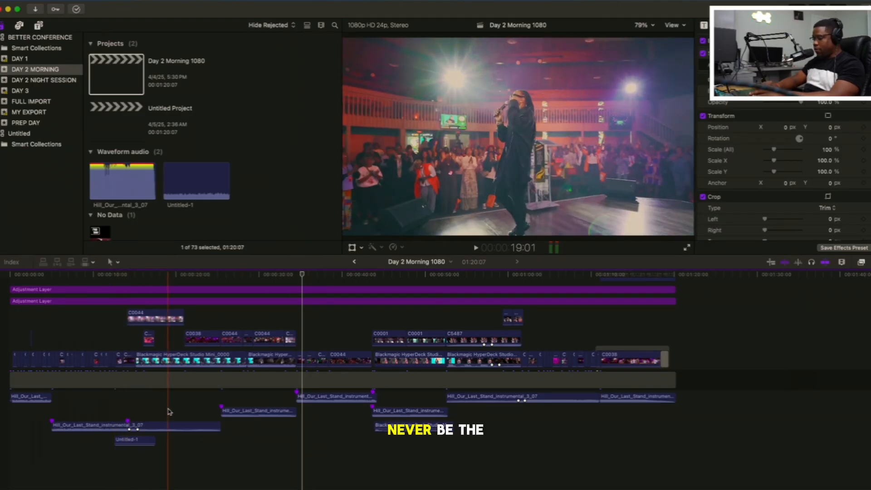
Go back to the music cut at 25:10 and play the worship crowd shots through 38:14 up to 48:12
click(209, 406)
key(space)
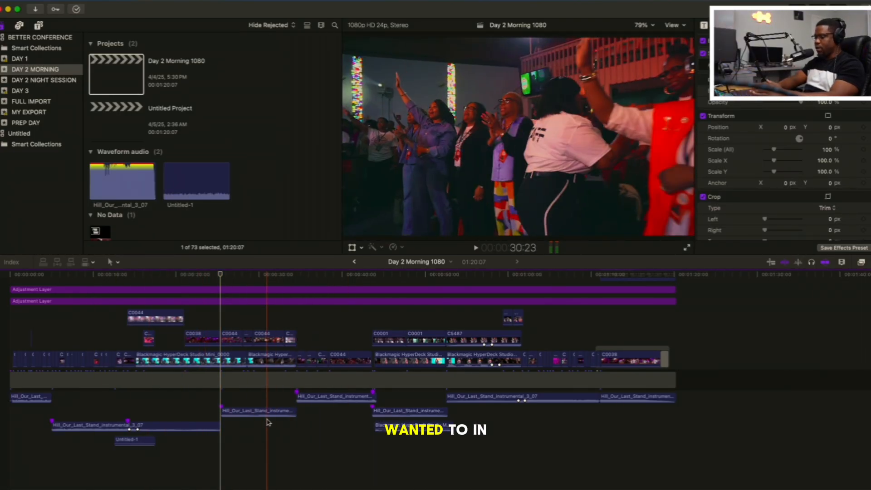
key(space)
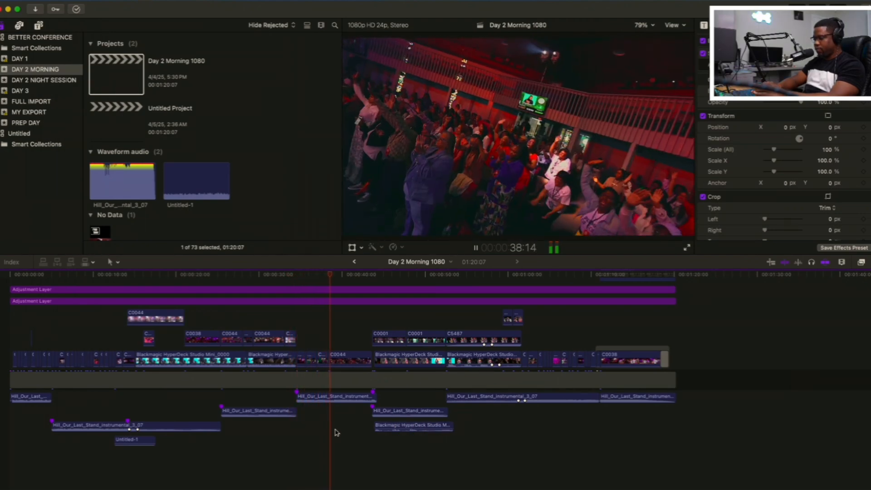
scroll(337, 432, right, 1)
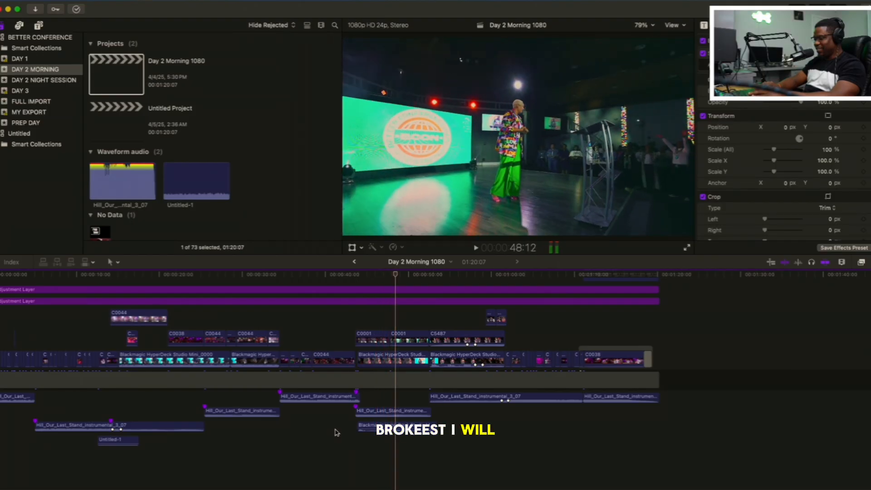
Play the shots of the speaker in green trousers from 48:12 past 53:20, and return to 49:11 to examine them
key(space)
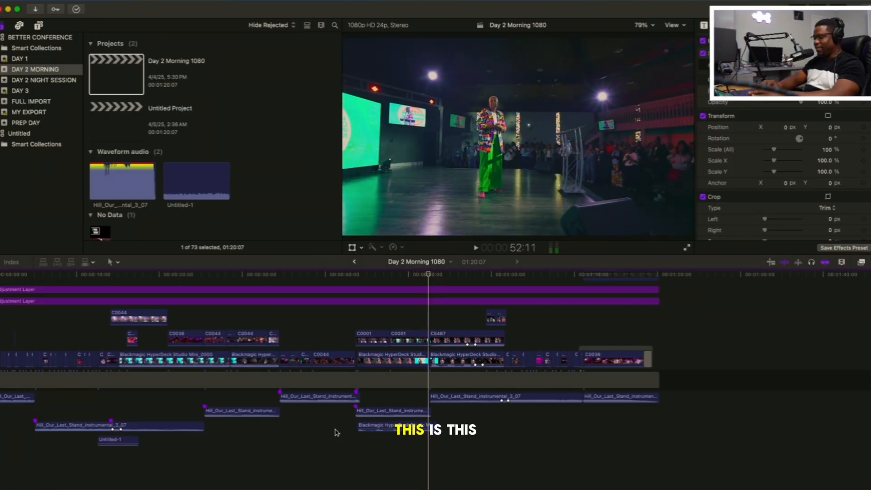
key(space)
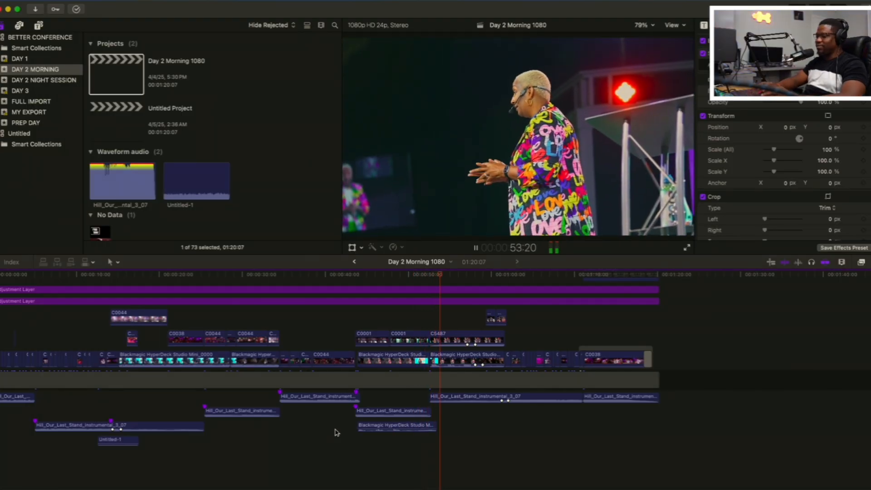
key(space)
click(335, 431)
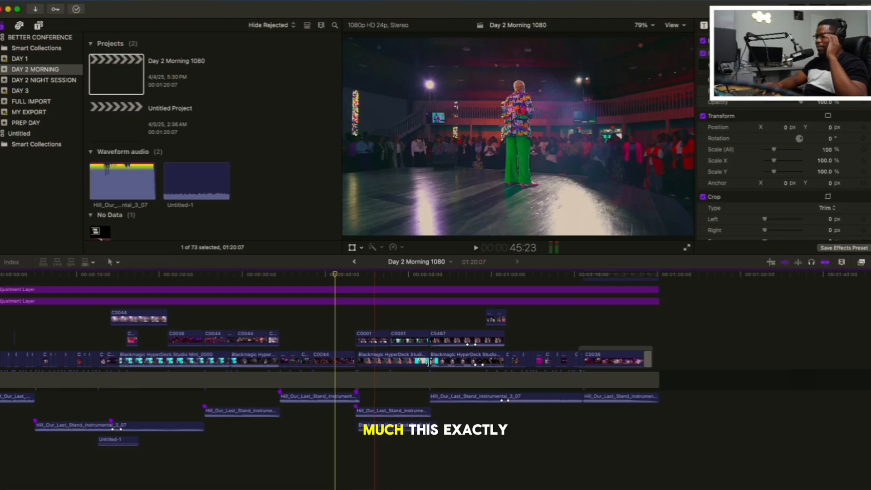
click(425, 317)
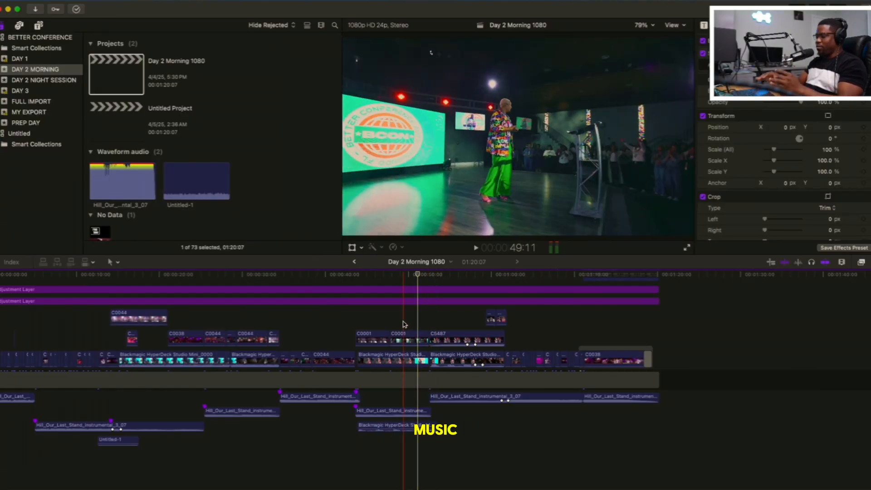
click(404, 325)
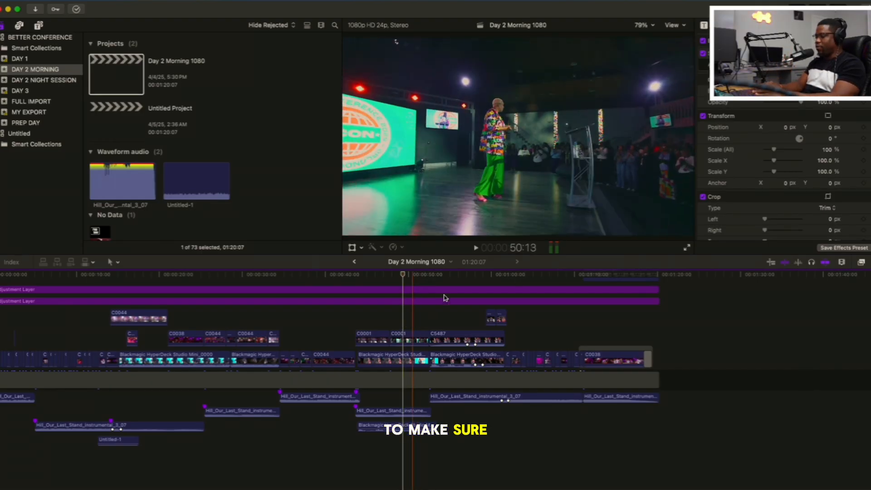
Skim the rest of the Day 2 Morning edit and play its closing crowd shots from 1:09:07 into the Better Conference title
click(428, 303)
click(418, 321)
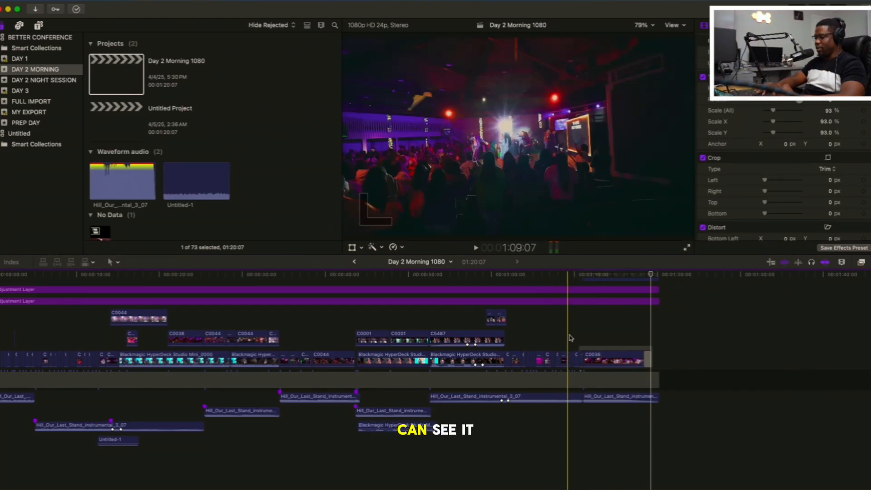
key(space)
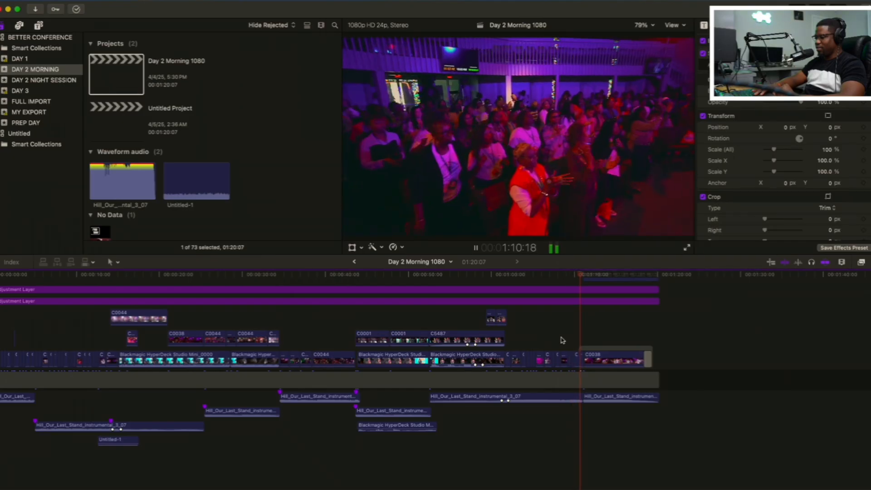
key(space)
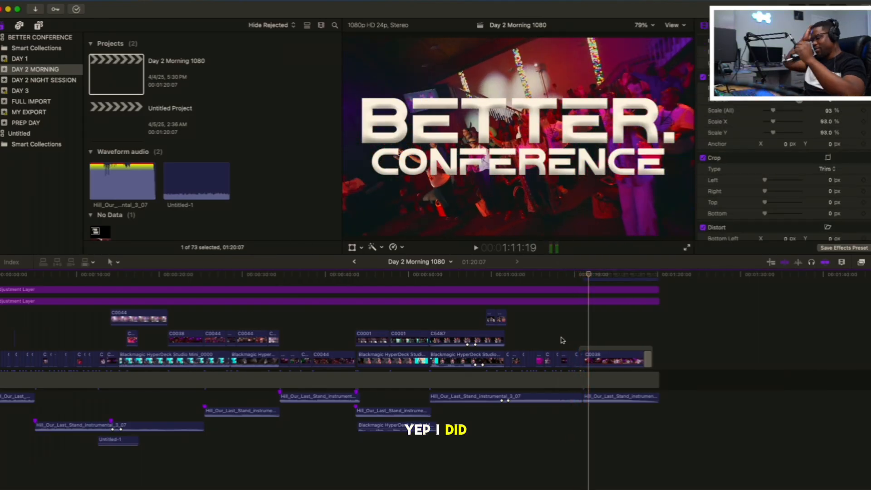
Open the Day 2 Night 1080 project with its whole timeline in view and play the opening from the start through 5:18
key(shift+z)
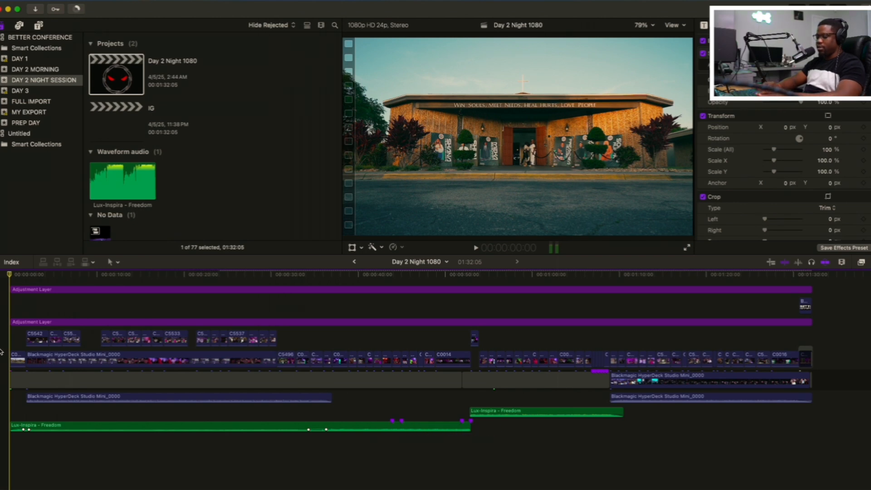
key(space)
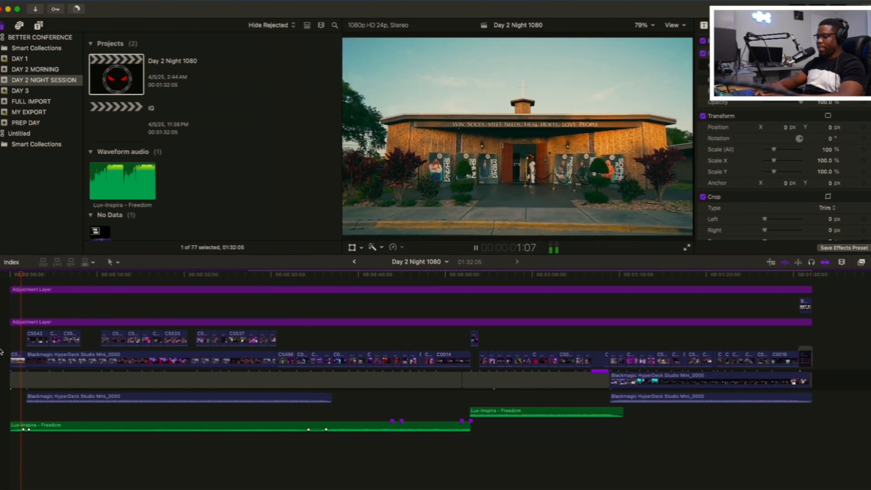
key(space)
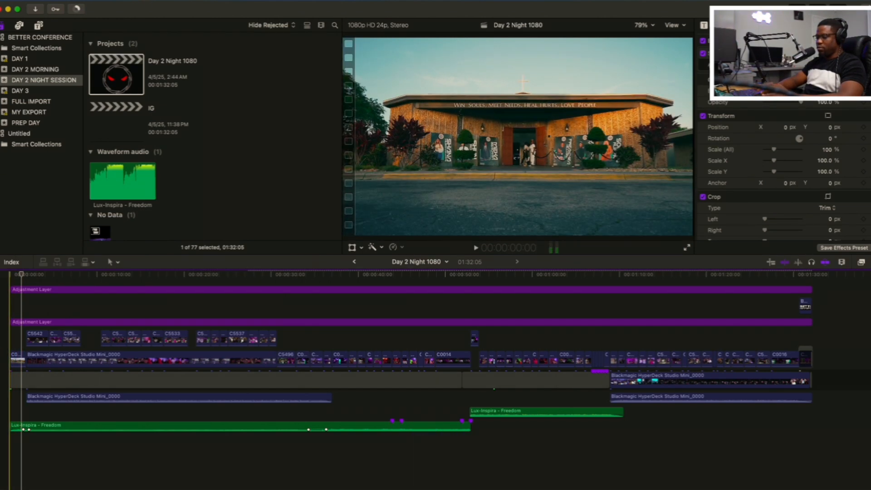
key(space)
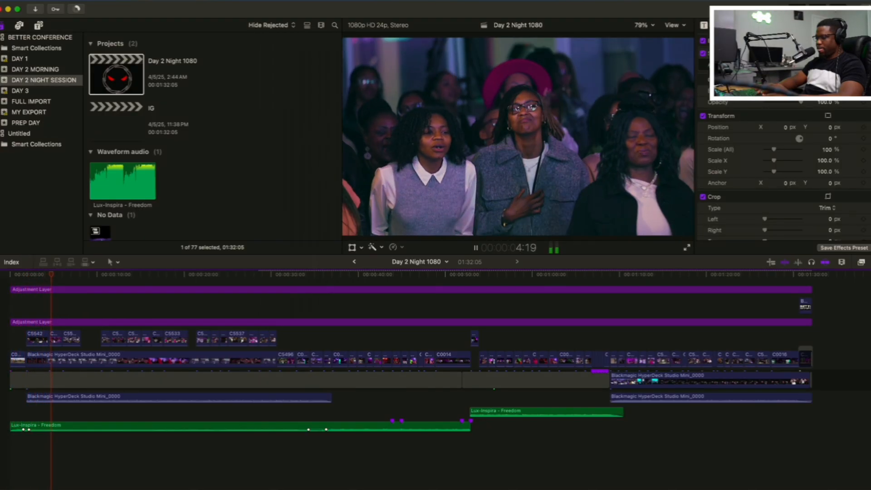
key(space)
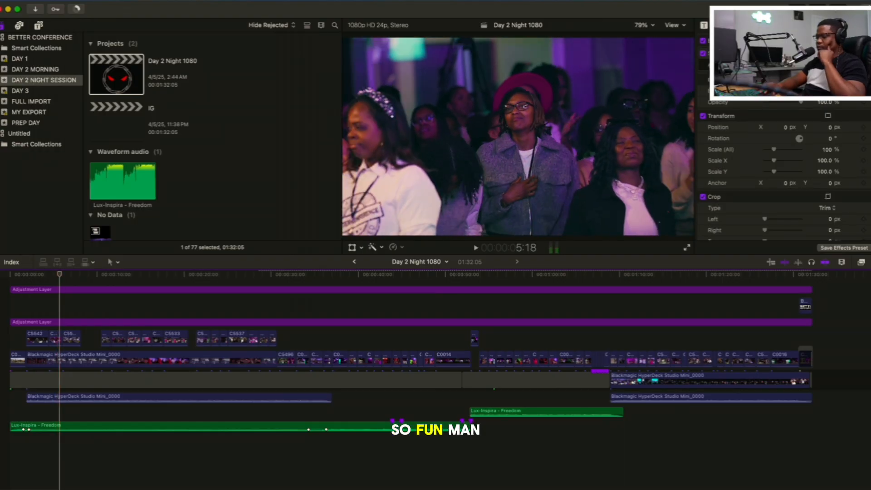
Return to the opening building exterior shot and replay it into the speaker shots past 8:12
scroll(68, 327, up, 1)
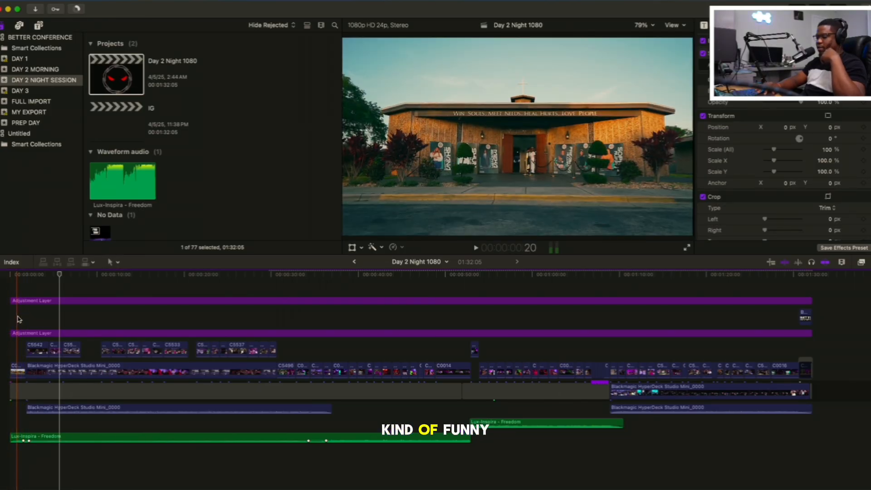
click(18, 320)
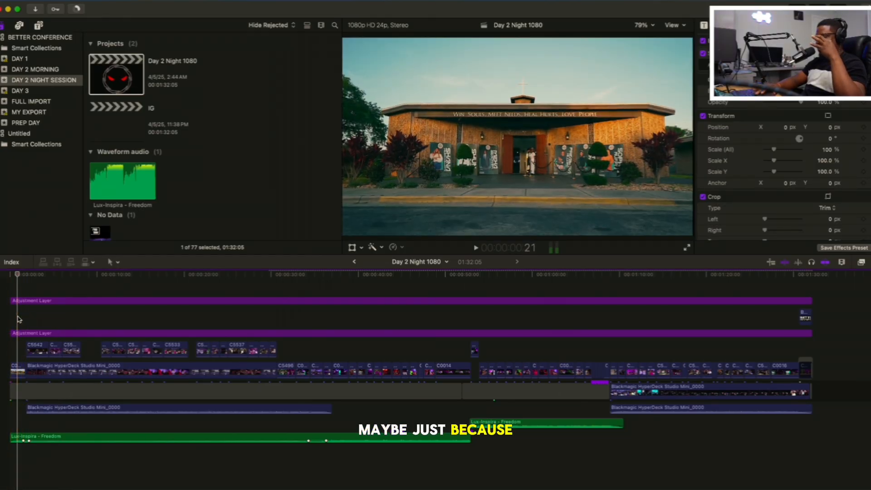
key(space)
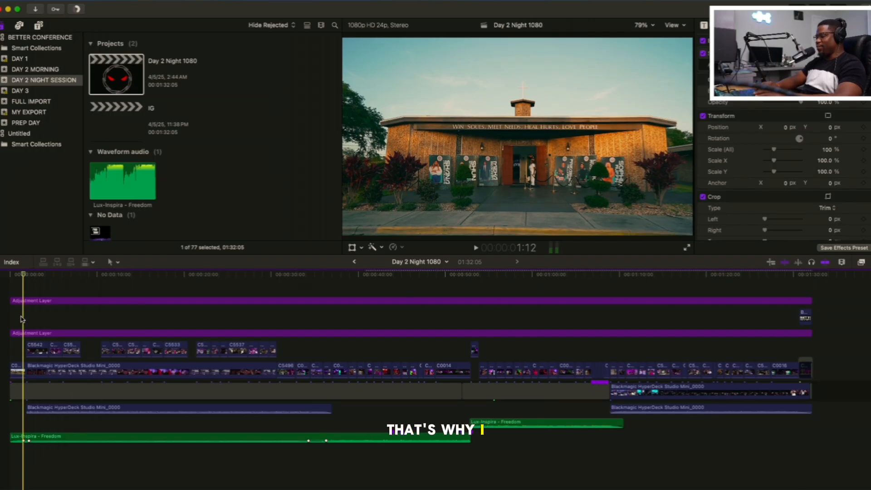
key(space)
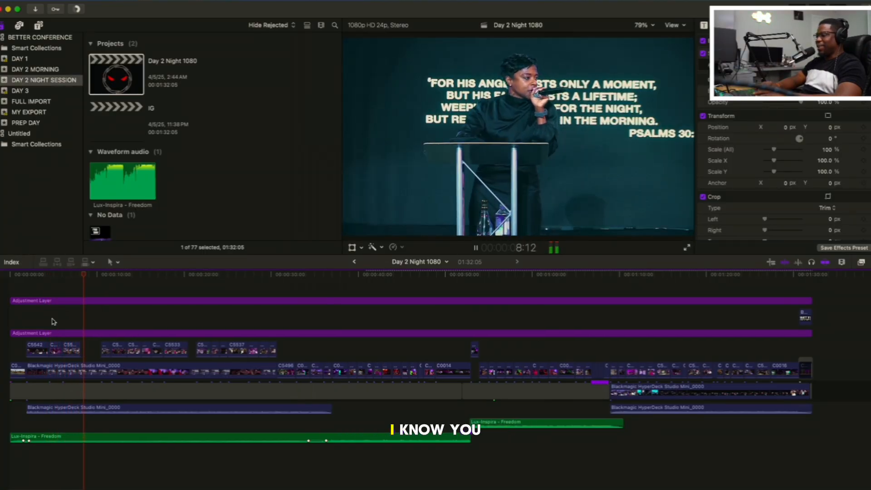
key(space)
Replay the opening speaker and crowd shots from 2:21, and resume playback at the crowd shot near 6:10
key(space)
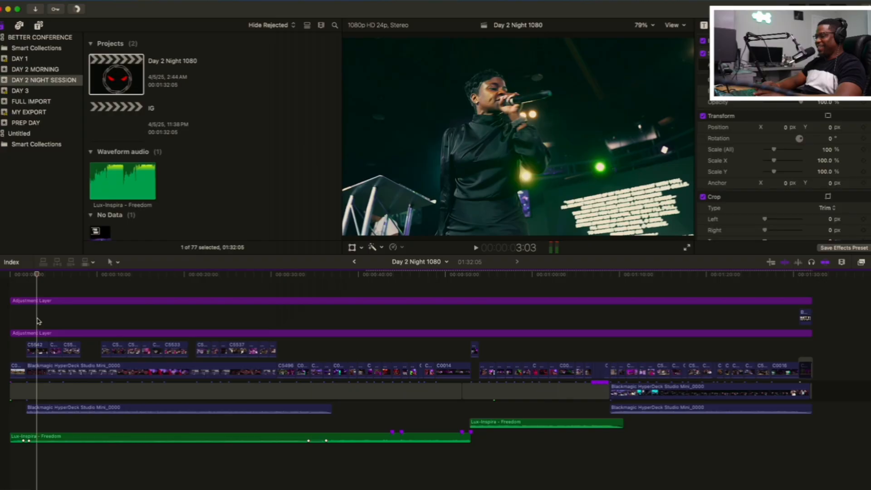
key(space)
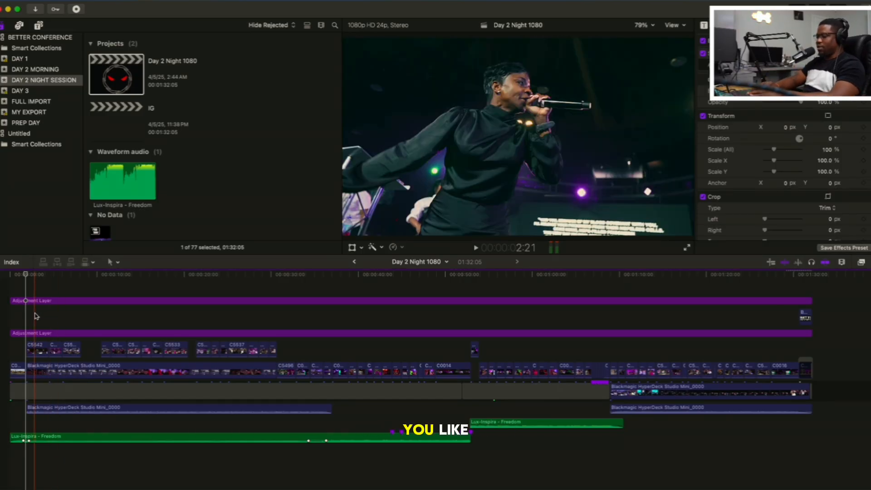
key(space)
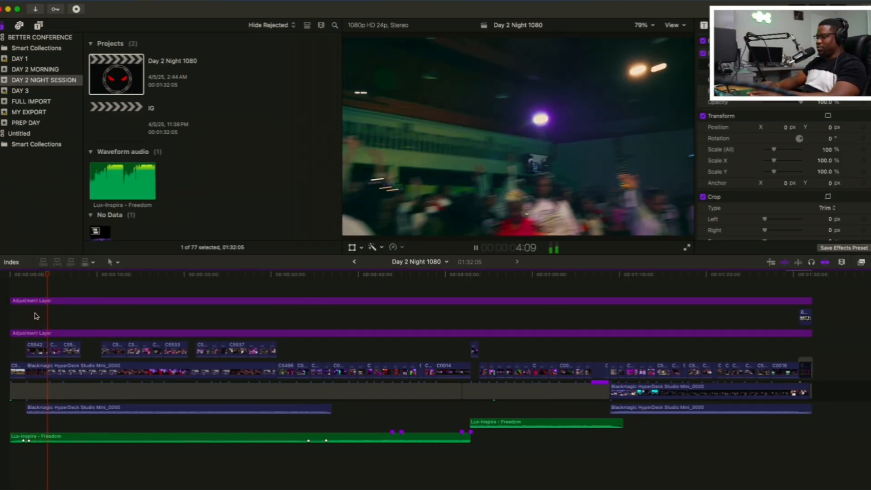
key(space)
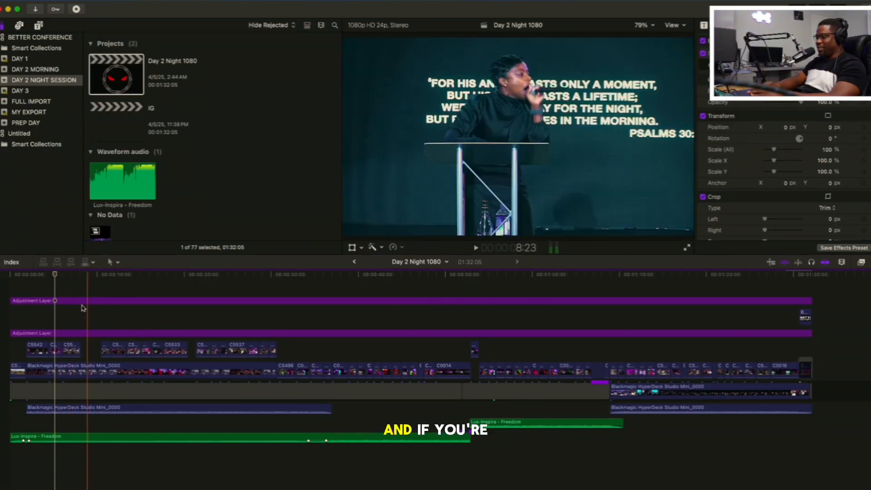
click(62, 307)
key(space)
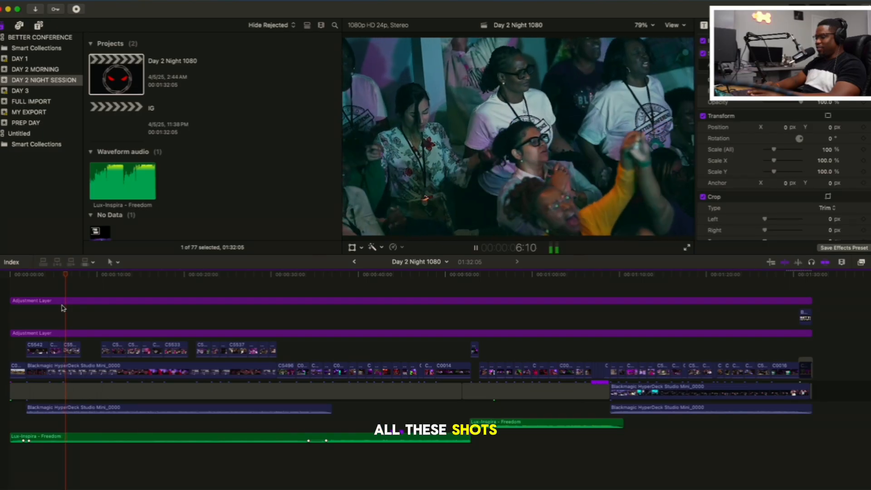
Play on to the woman in red glasses, examine her shot at 15:02, and continue past 19:18 to 26:04
key(space)
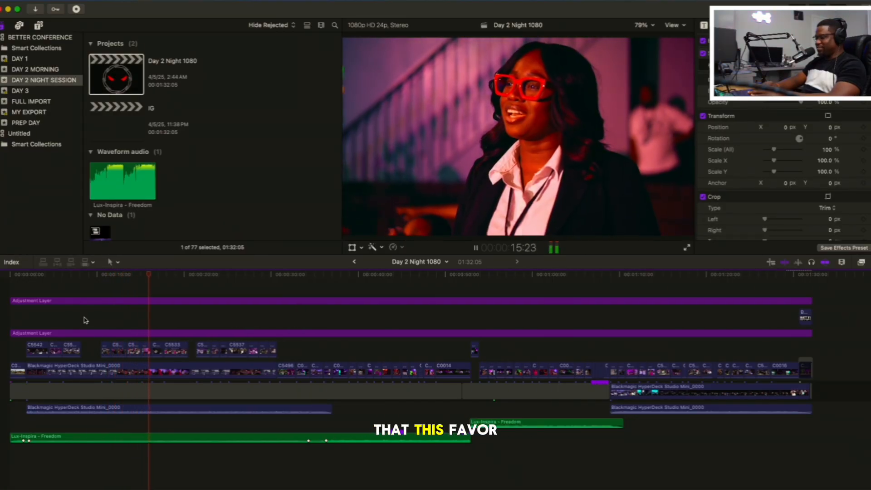
key(space)
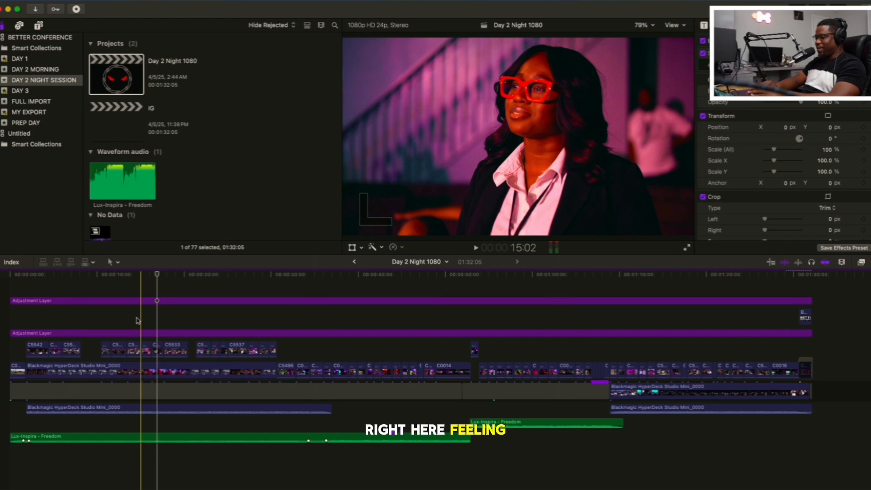
key(space)
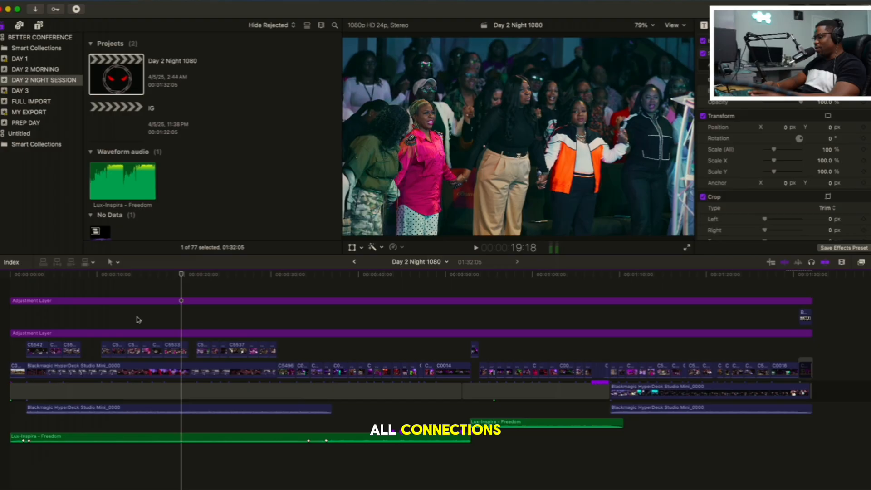
key(space)
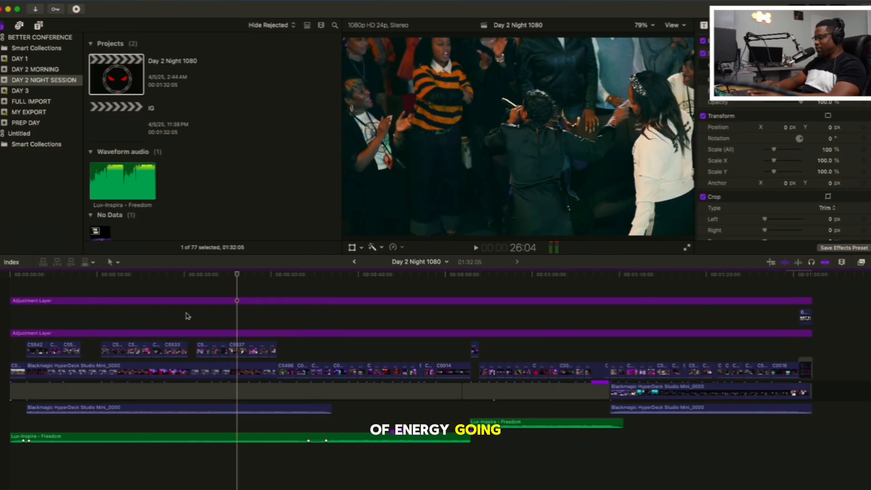
Play the crowd shots from 26:04 through the clapping women up to the stage shot at 37:11
key(space)
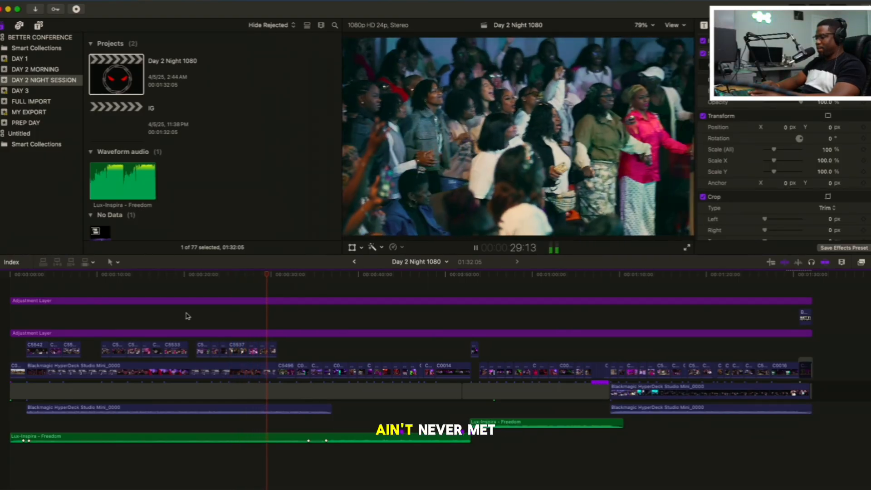
scroll(188, 316, down, 1)
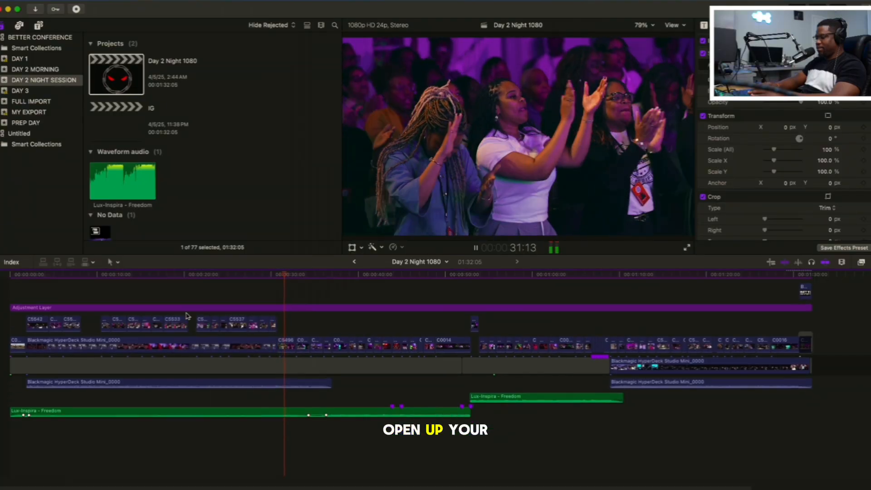
scroll(187, 317, up, 1)
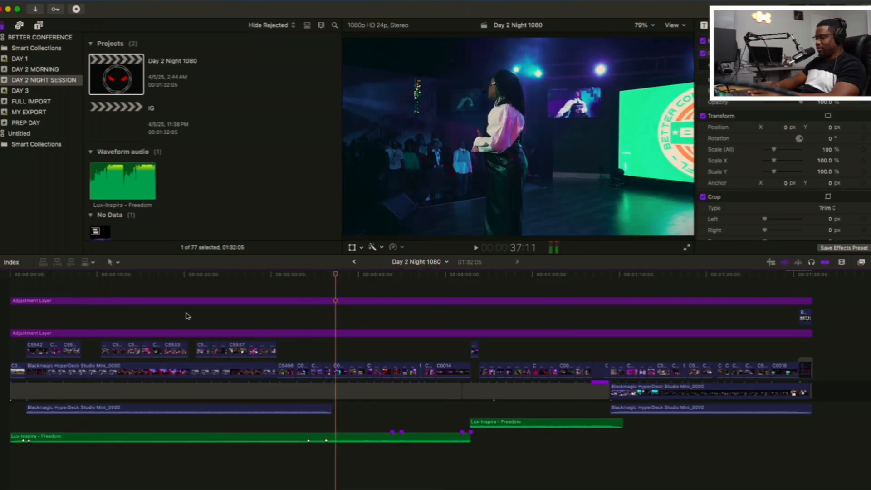
Go back to the clapping women at 30:17, then replay the wide crowd and behind-the-speaker shots around 34:07 to 36:13
click(276, 308)
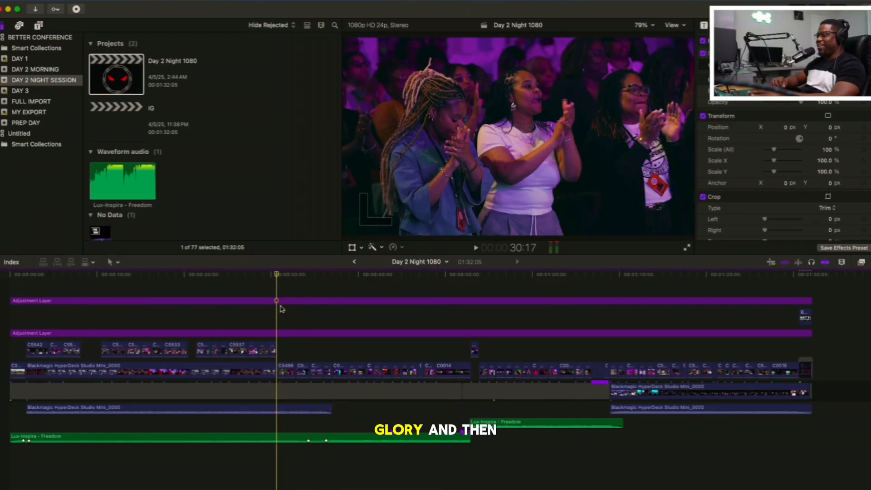
key(space)
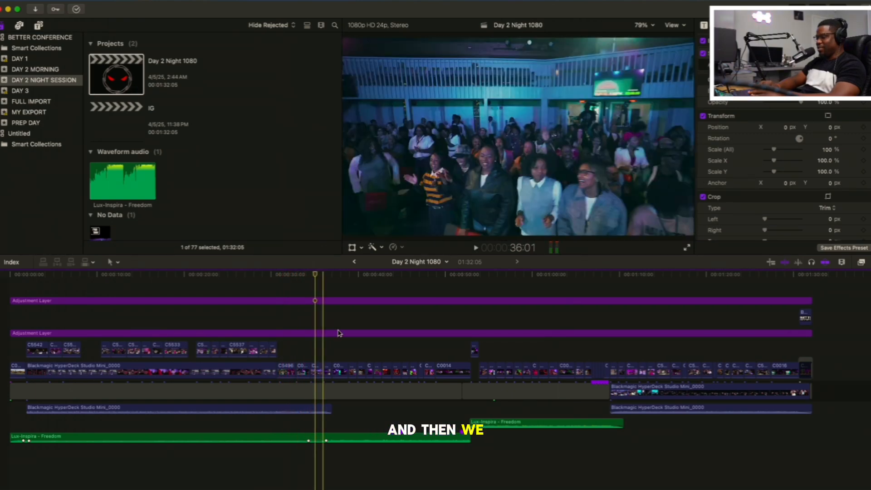
click(307, 356)
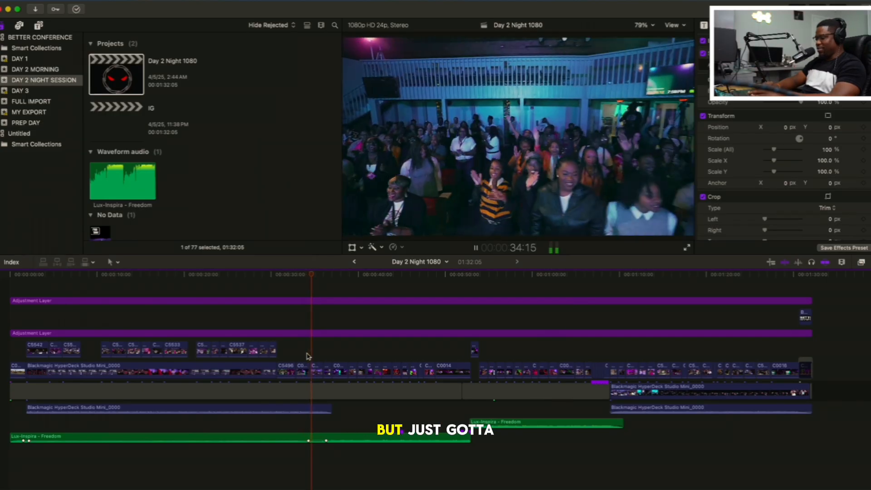
click(307, 356)
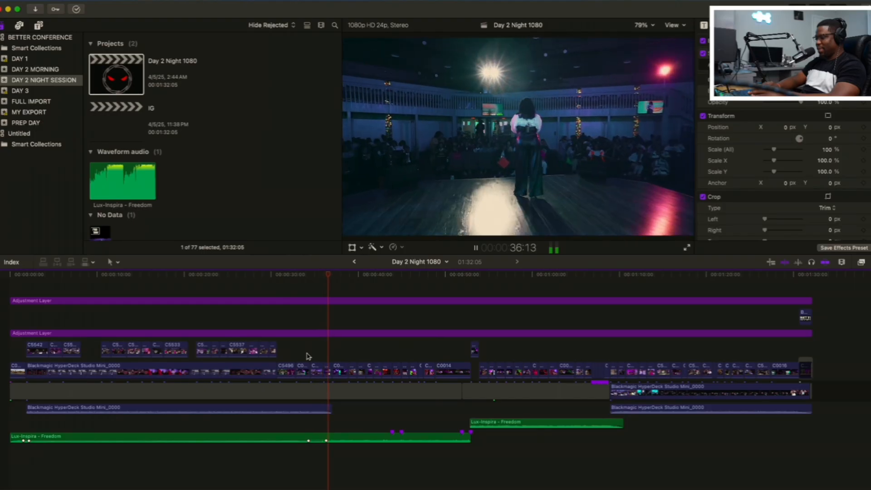
key(space)
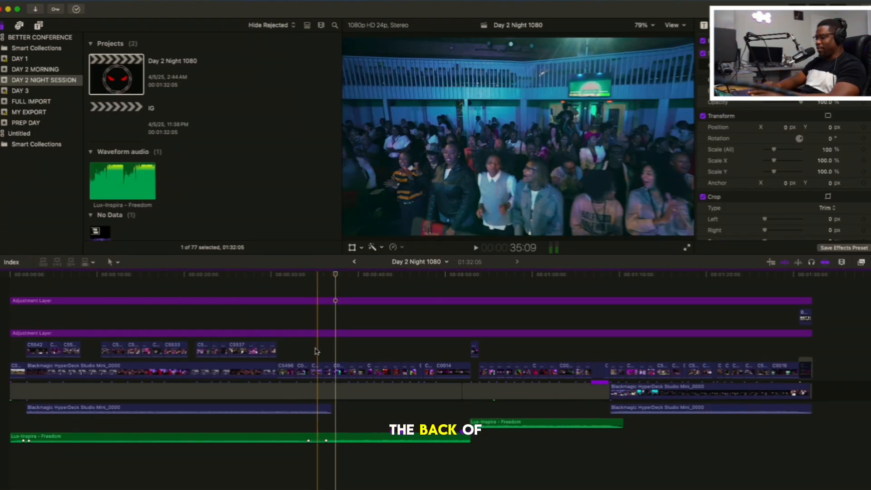
Play the congregation shots through 41:19 and 48:20 up to the wide stage shot at 52:18
key(space)
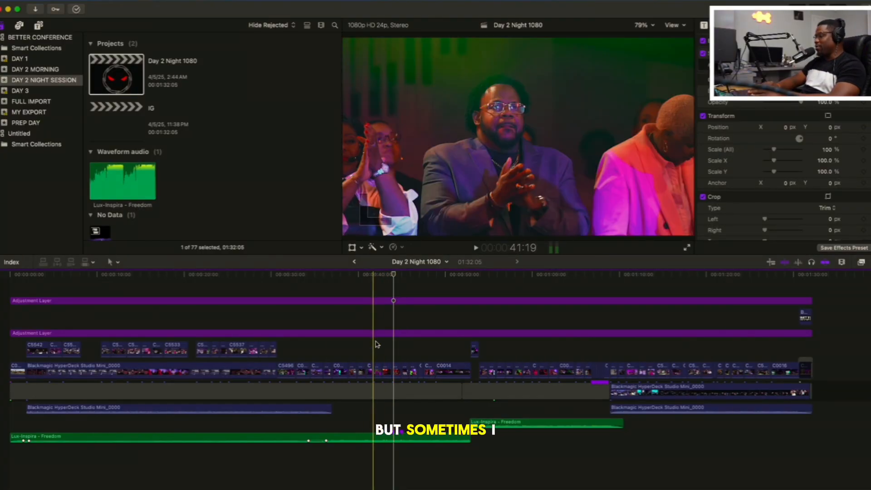
key(space)
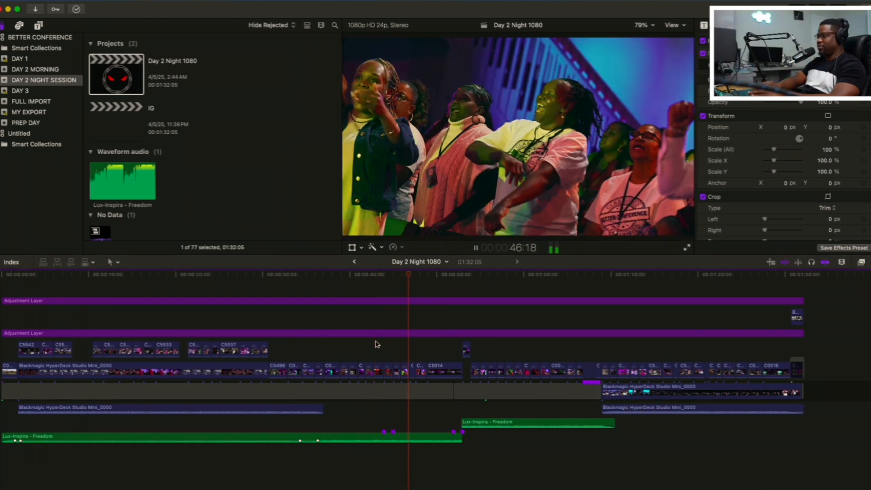
scroll(376, 344, right, 2)
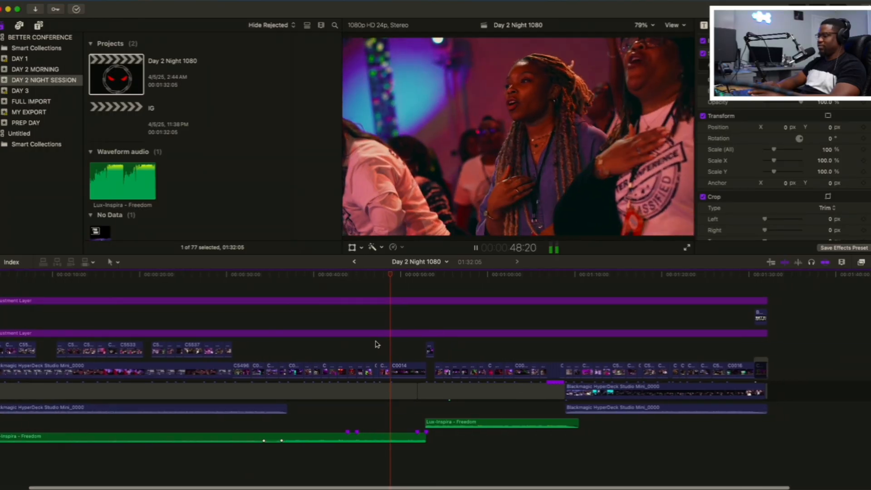
scroll(375, 344, right, 2)
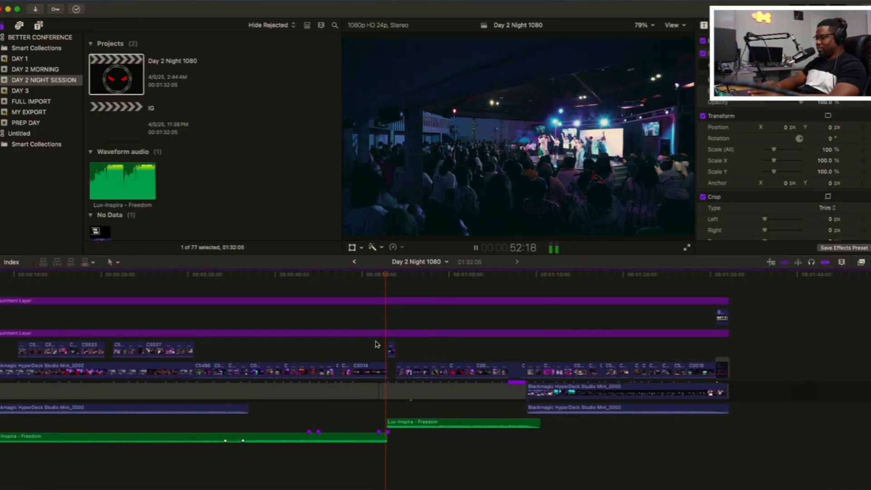
Pause after the music cut at 52:20 and skim the following section to the dancing shot at 1:08:14
key(space)
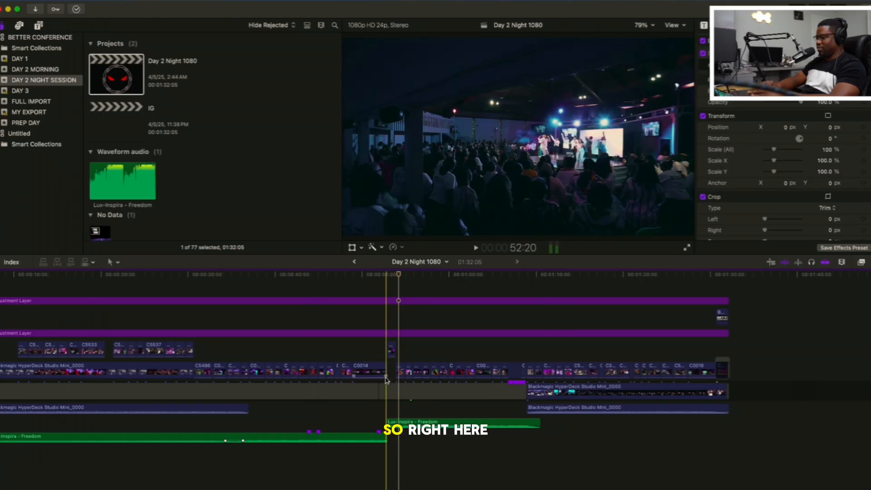
scroll(375, 447, down, 2)
scroll(375, 447, up, 1)
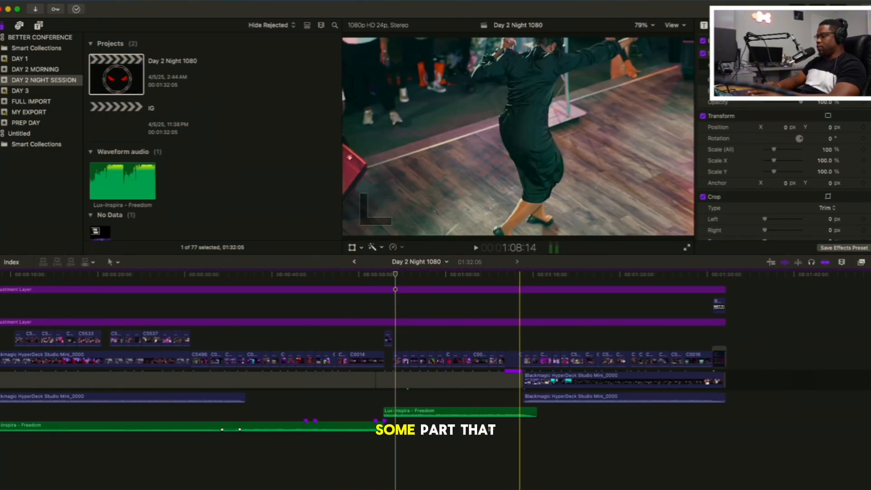
Play the section around the dancing shot at 1:09:05 and return to the start of the closing dialogue at 1:08:22
click(361, 442)
key(space)
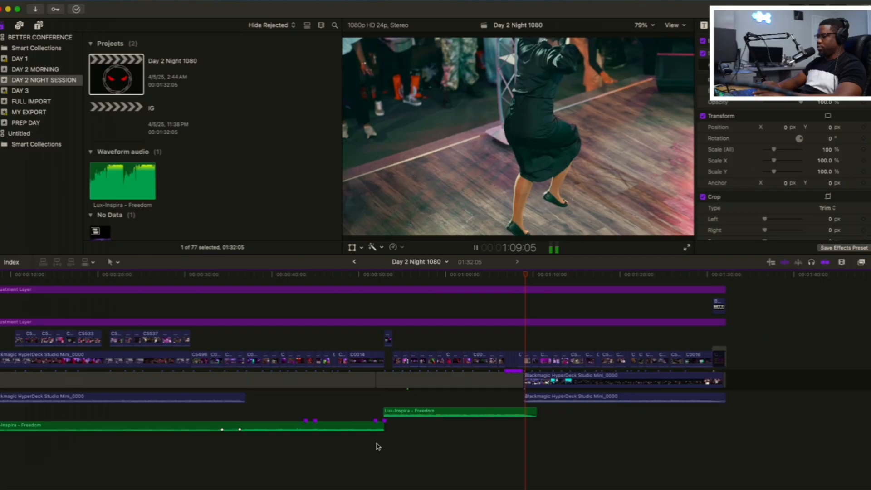
key(space)
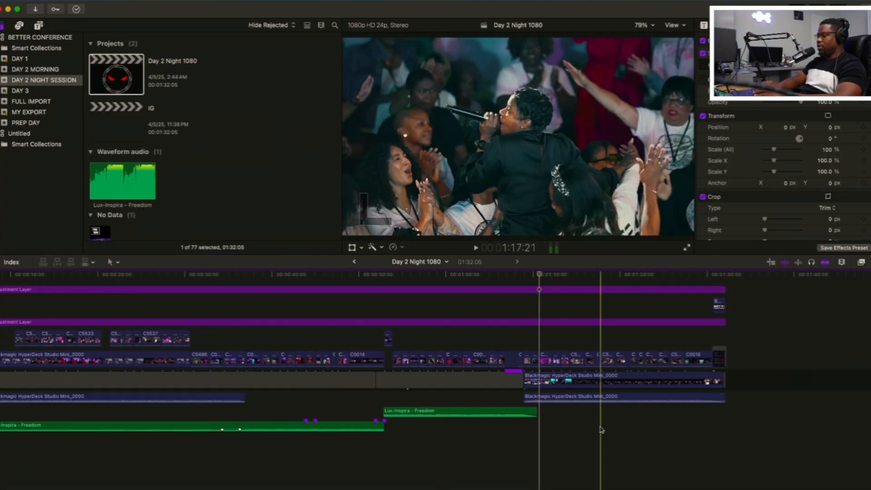
click(523, 451)
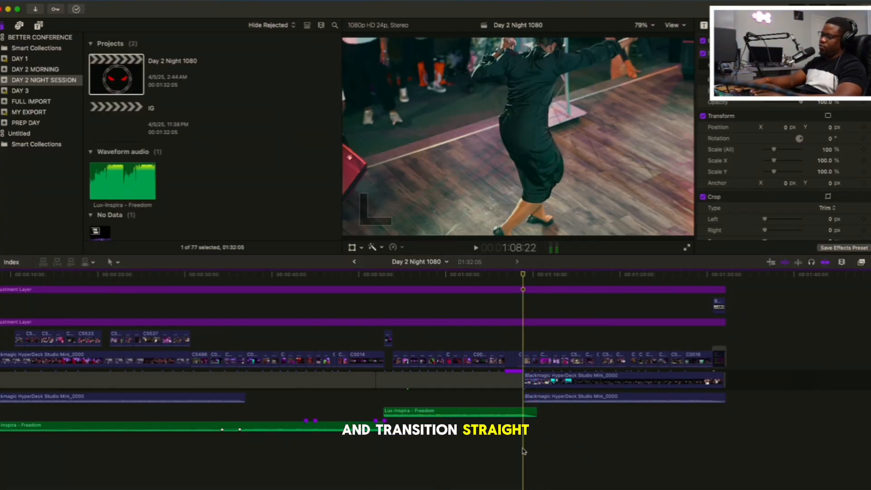
Review the transition from the crowd shot at 1:05:19 into the speaker dialogue, playing through 1:16:10
key(super+equal)
key(super+equal)
key(super+equal)
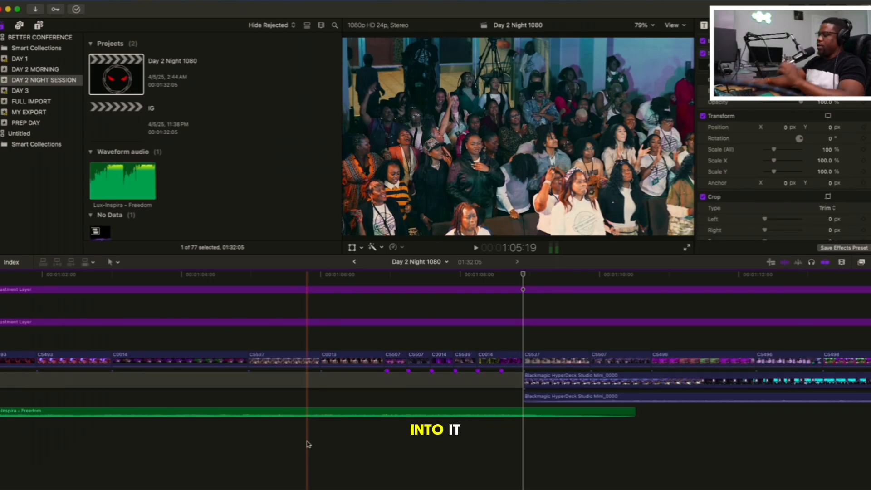
key(super+minus)
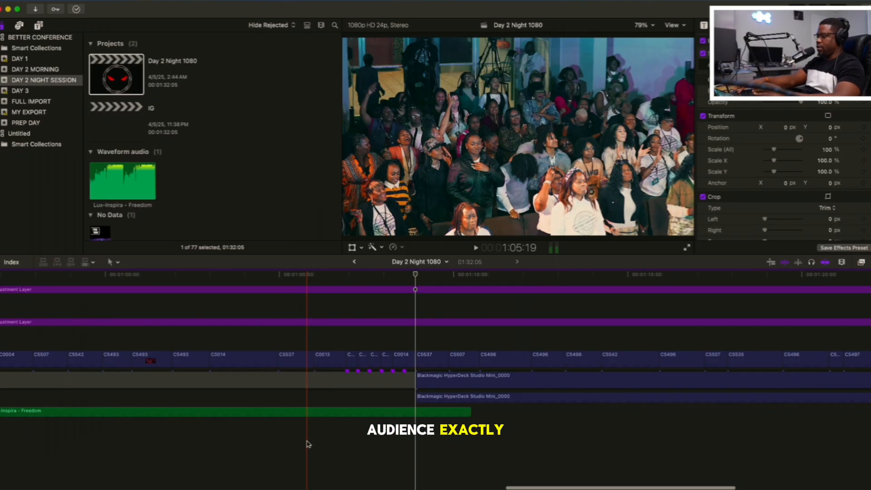
key(space)
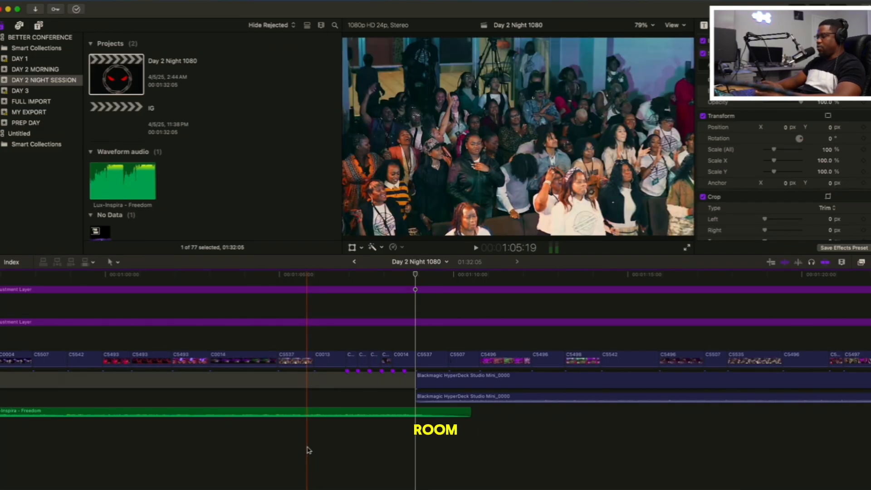
key(super+minus)
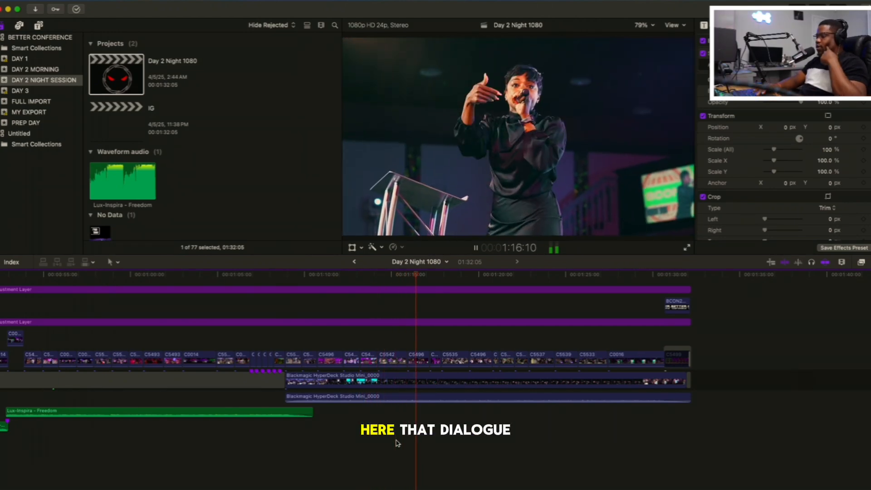
key(space)
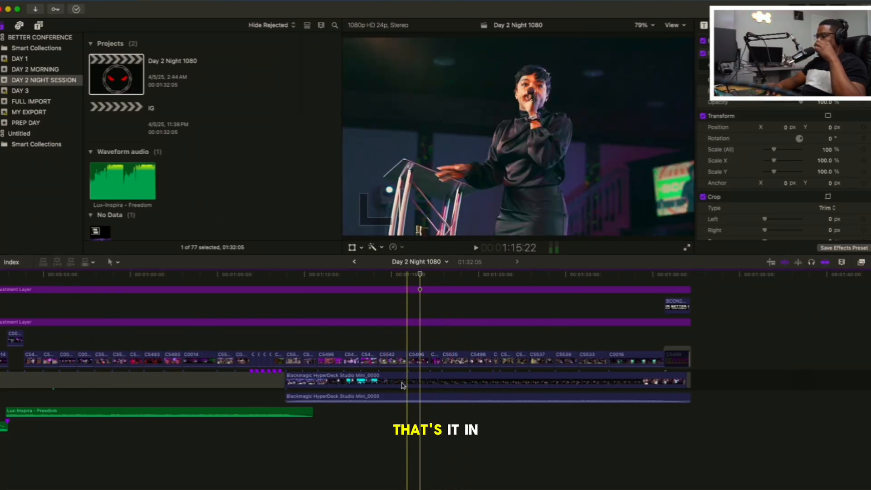
Replay the opening of the closing dialogue through the audience reaction at 1:13:19, returning to the C5496 speaker shot at 1:10:18
click(435, 380)
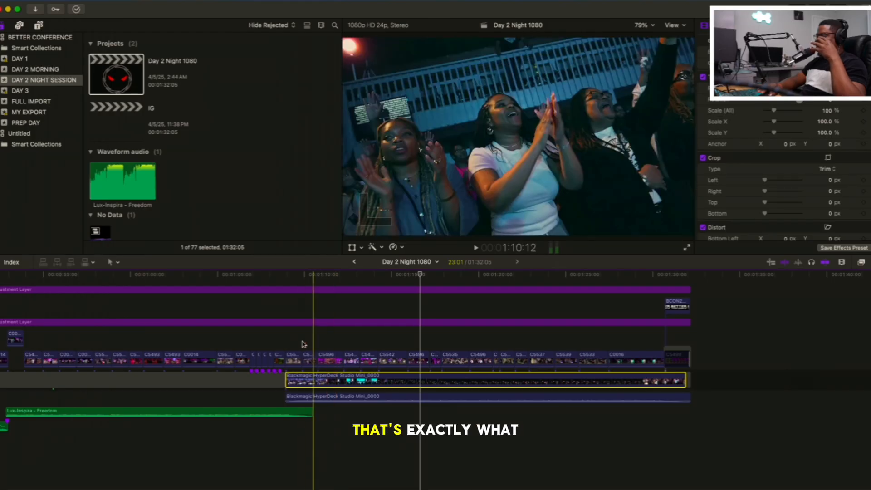
key(space)
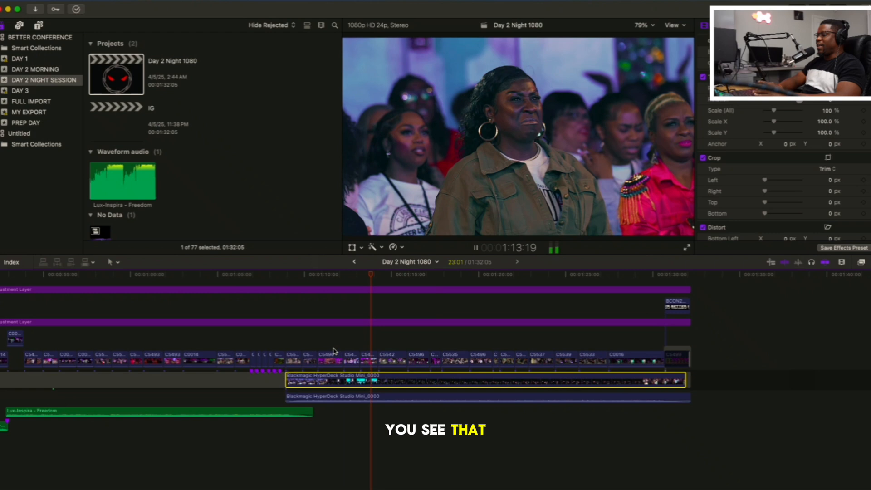
click(318, 341)
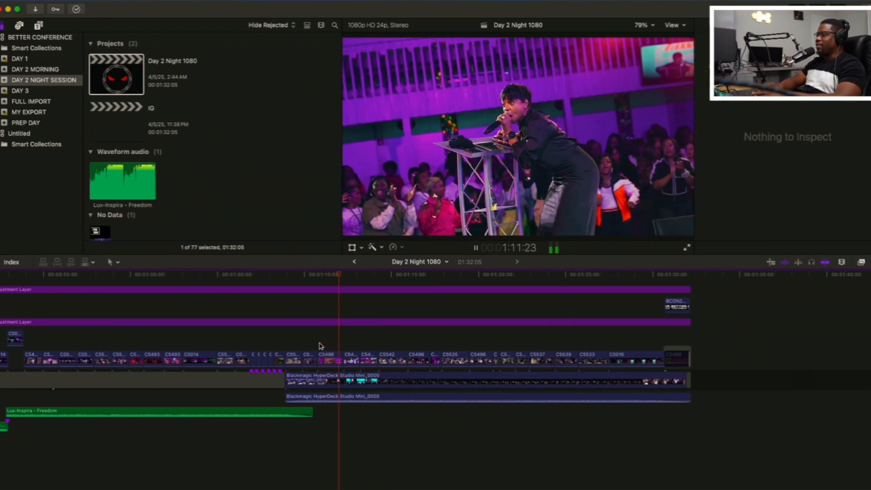
key(space)
click(318, 345)
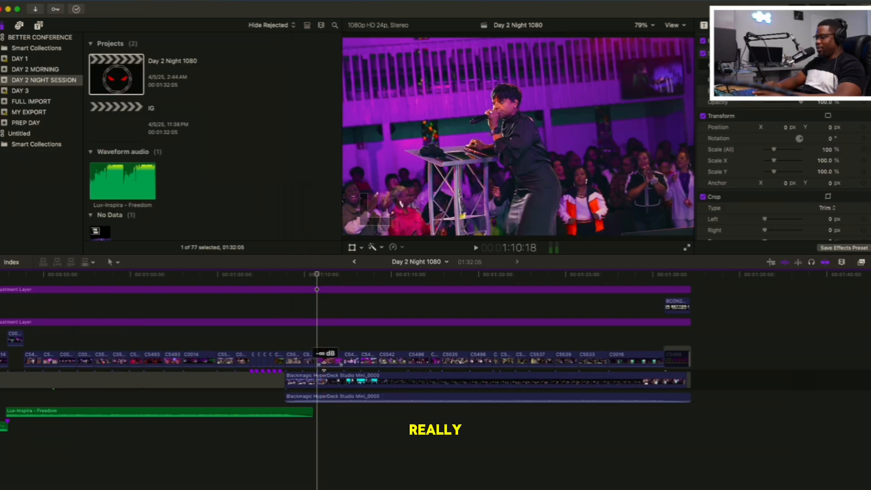
Play the C5496 speaker shot from 1:10:18 with the upper Blackmagic HyperDeck clip disabled, and re-enable that clip
drag(324, 366, 325, 362)
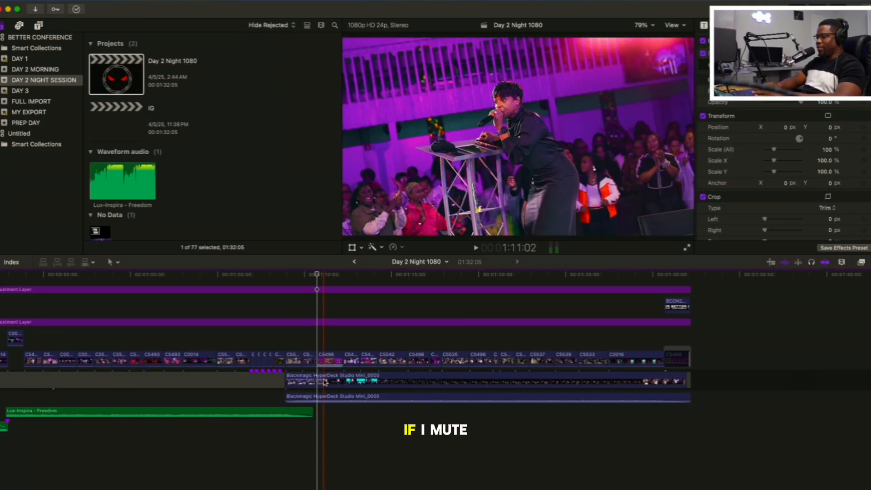
click(325, 382)
key(v)
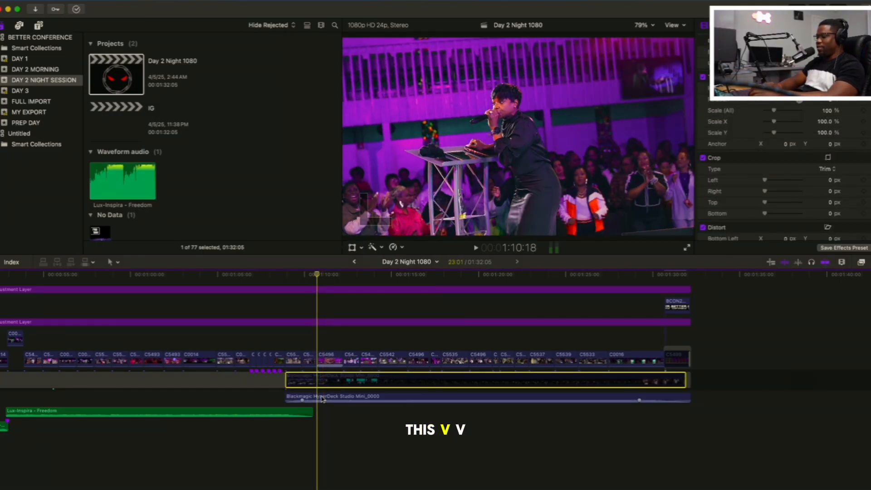
click(320, 397)
click(318, 348)
key(space)
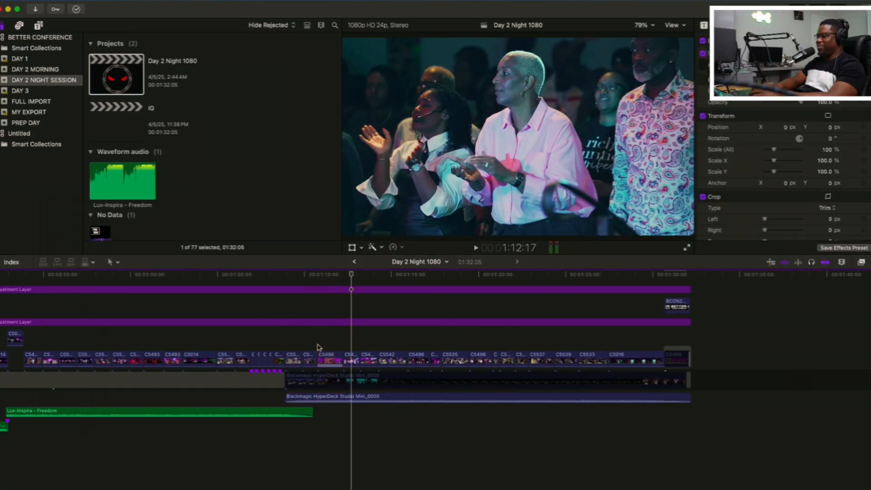
click(319, 347)
key(space)
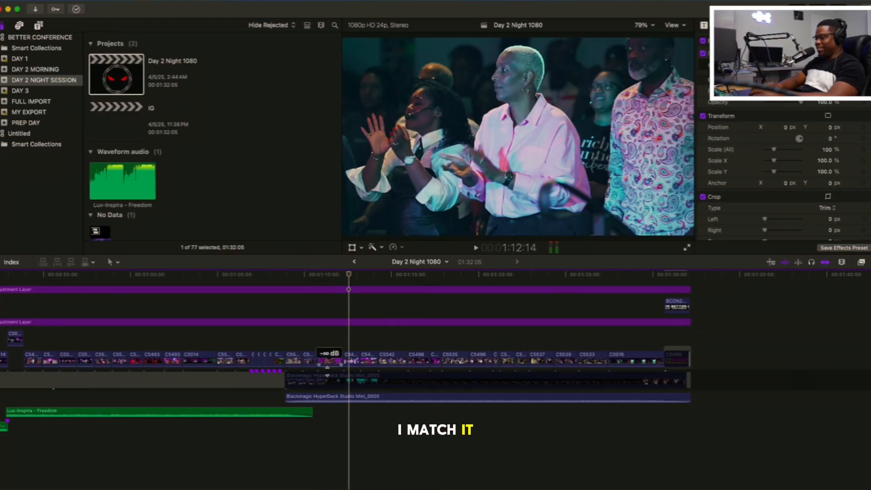
click(329, 377)
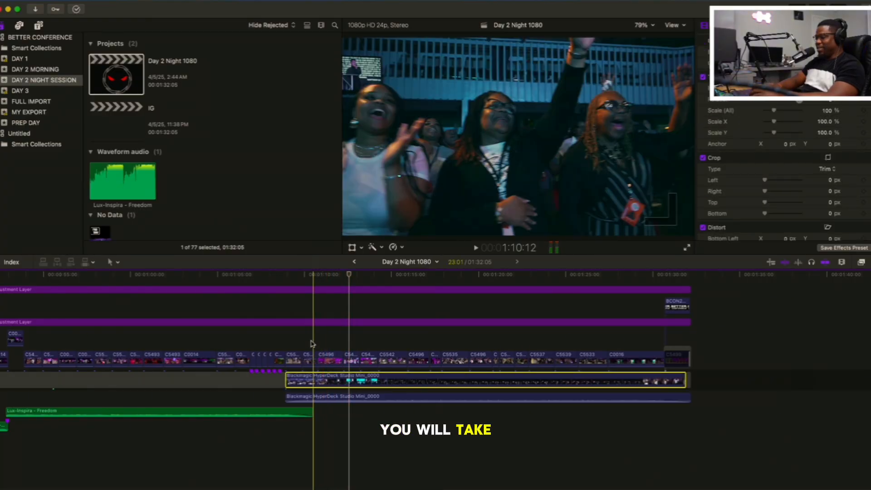
Replay the C5496 speaker shot from about 1:10:12 with the dialogue on, and go back to 1:10:18
click(312, 343)
key(space)
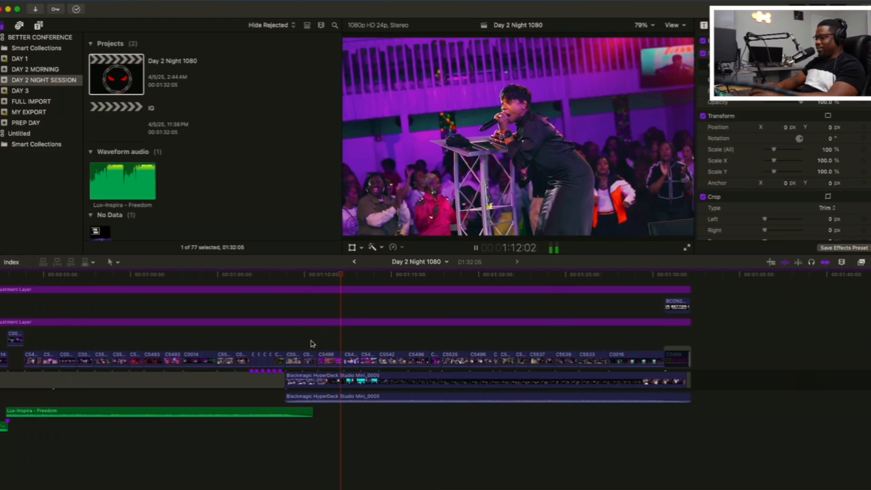
key(space)
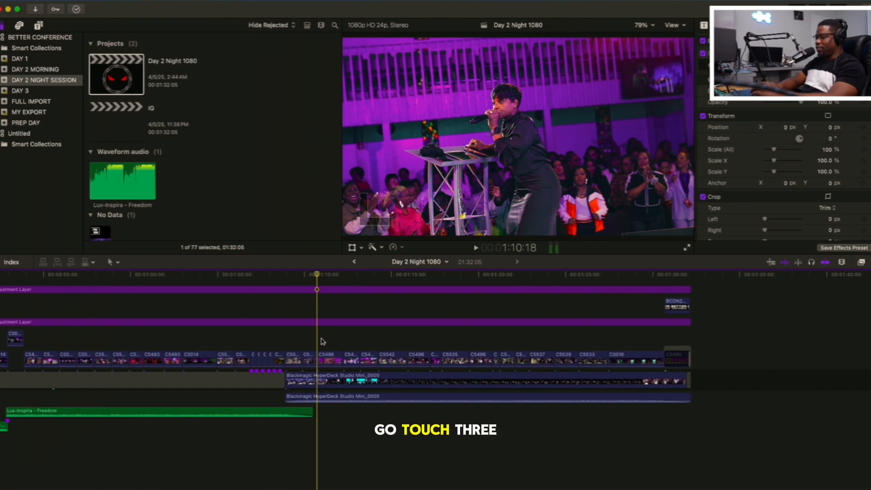
key(space)
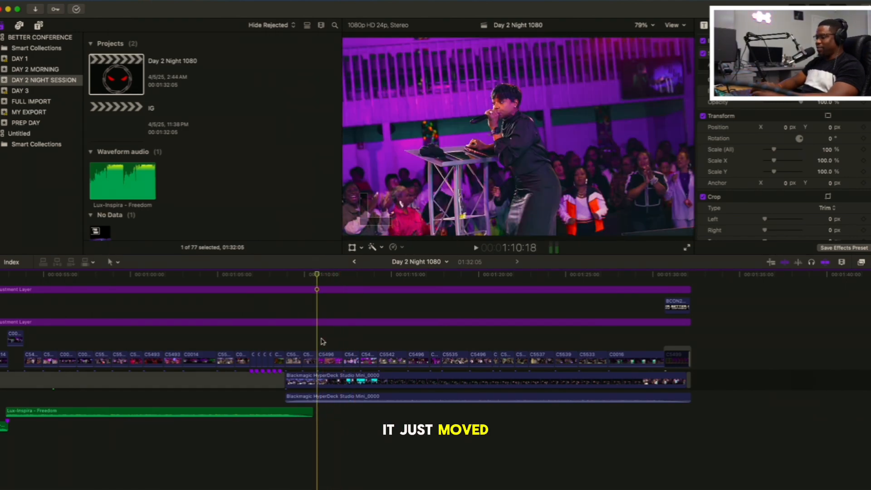
Play the dialogue and audience reaction shots past 1:21:06 and 1:22:21 up to the wide stage shot at 1:30:08
key(space)
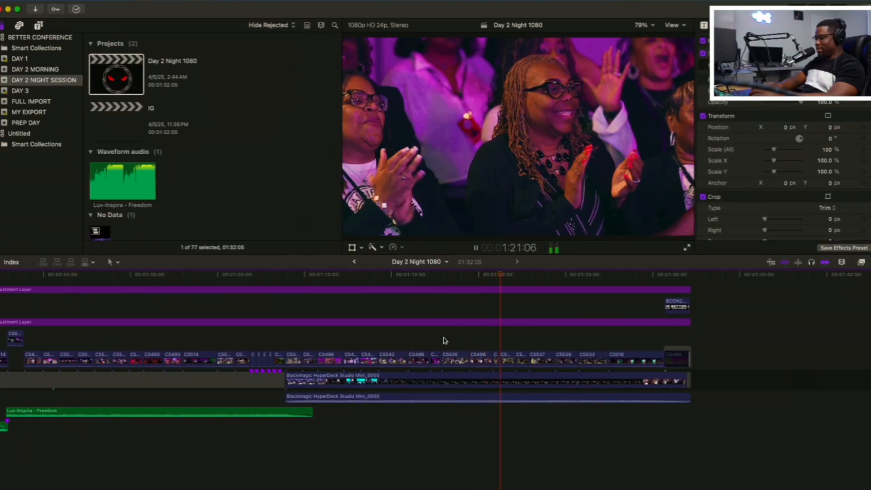
scroll(484, 340, right, 2)
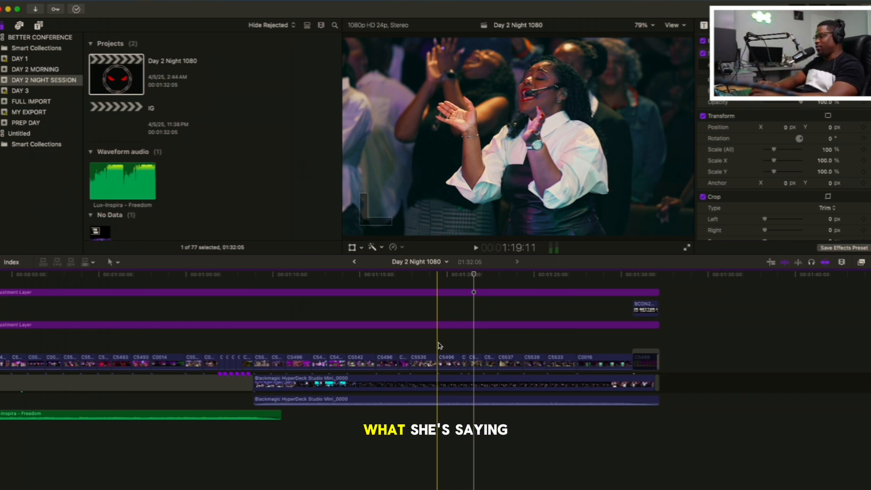
key(space)
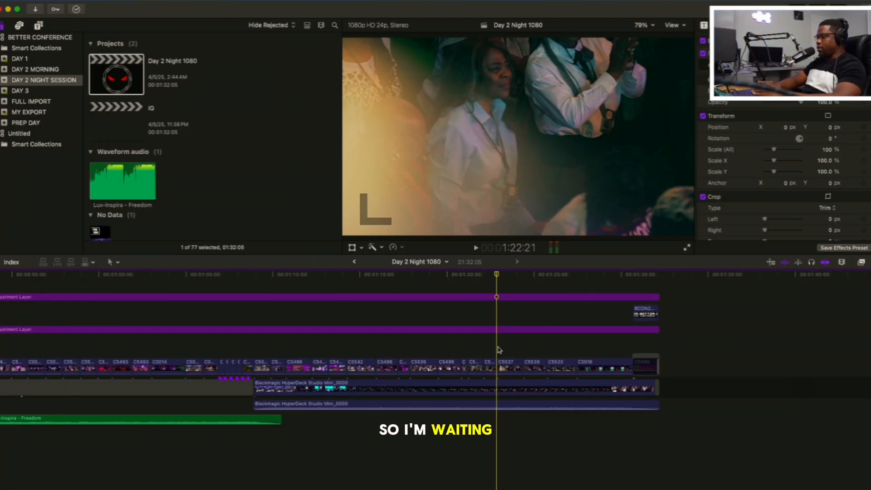
key(space)
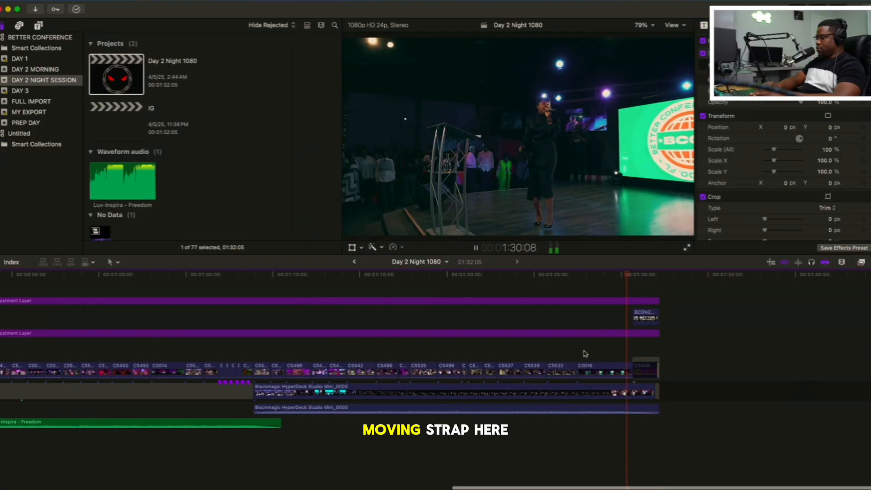
Replay the moving C0016 stage shot from about 1:27 and play the ending through 1:30:15
click(578, 355)
key(space)
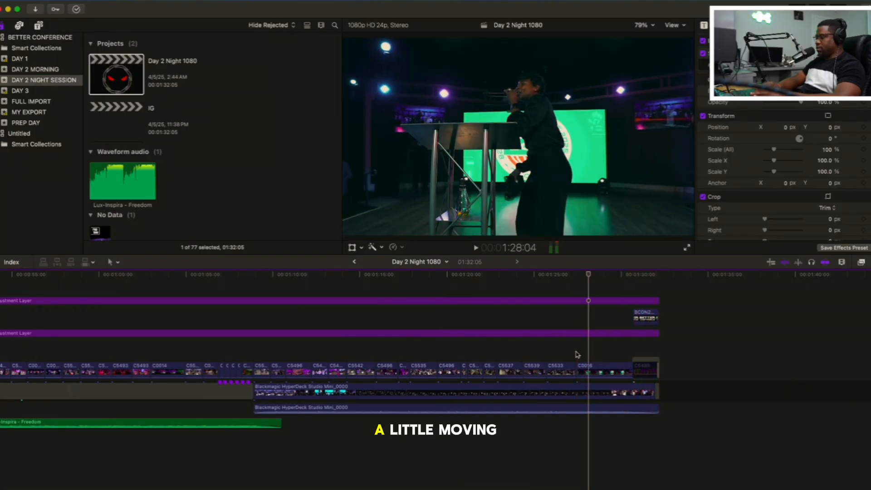
key(space)
key(space)
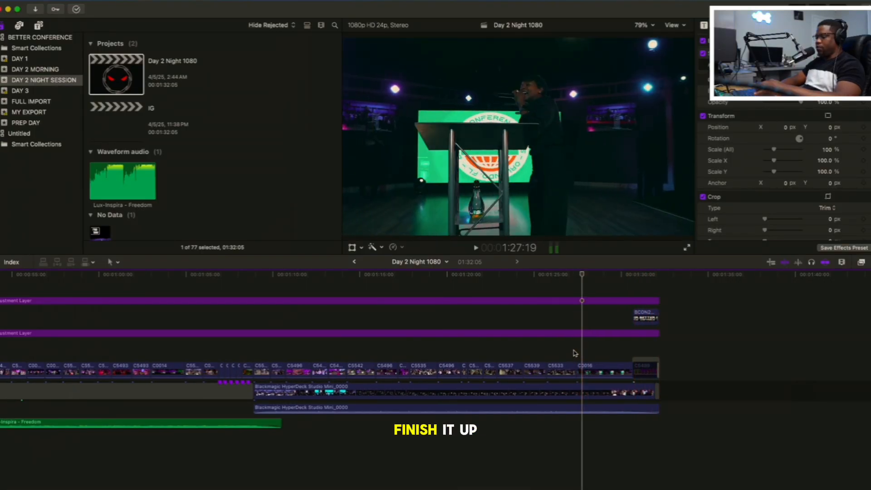
key(shift+z)
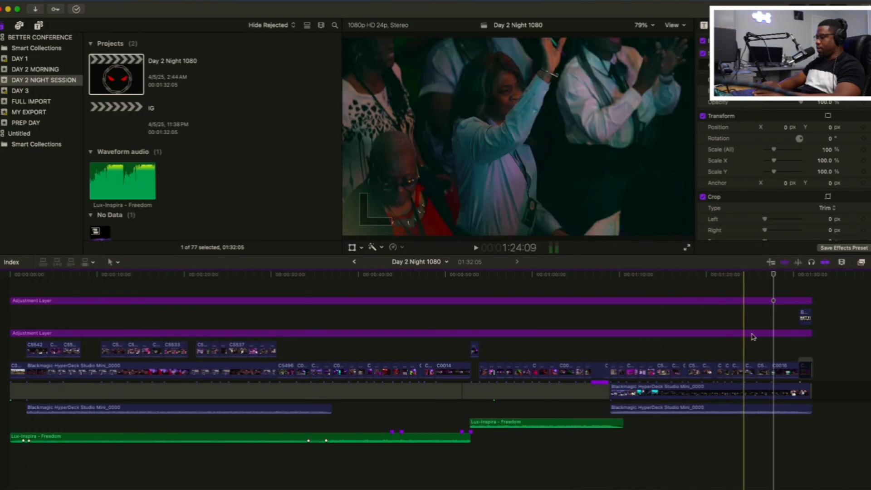
key(space)
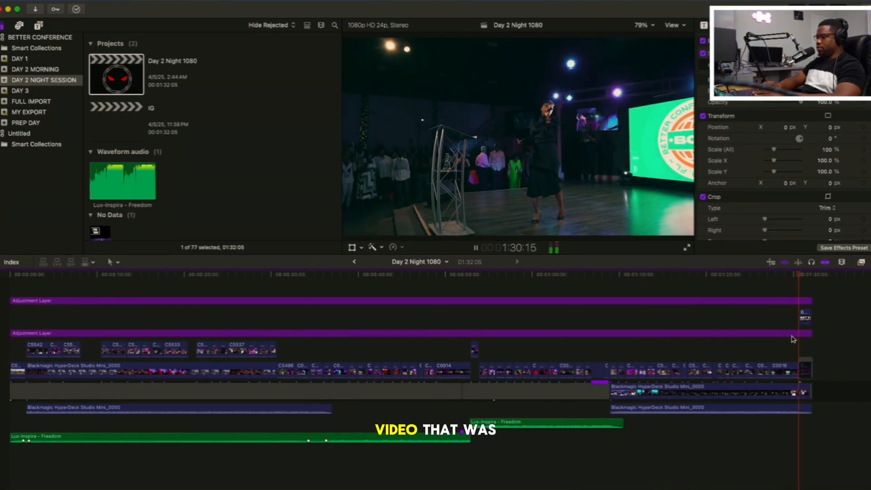
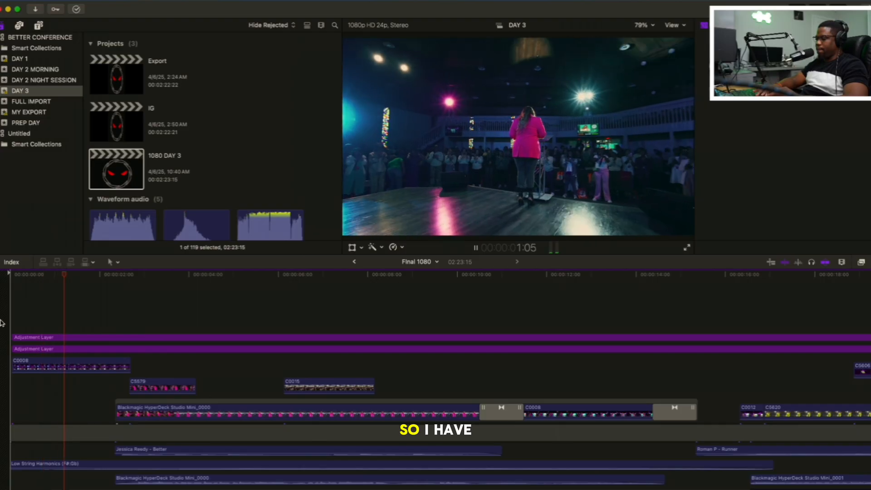
Play the opening of the Day 3 edit and replay the cut from the wide stage shot to the pink-suited speaker from about 2:03
key(space)
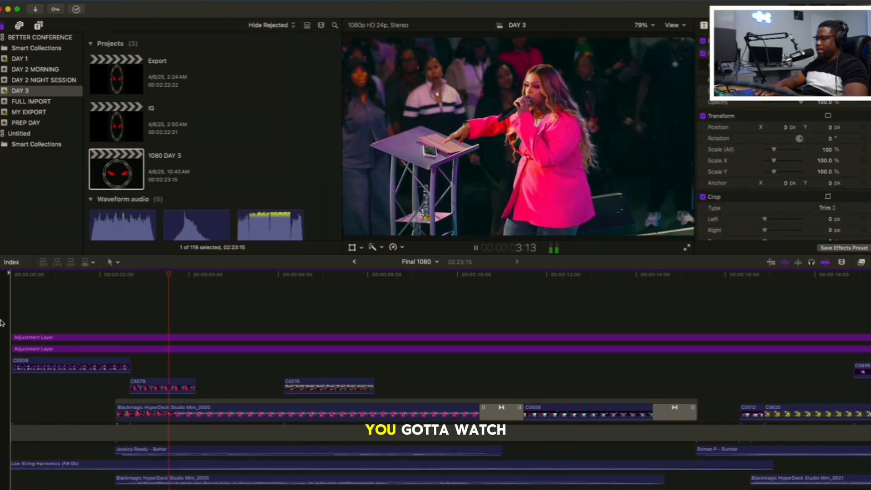
click(110, 310)
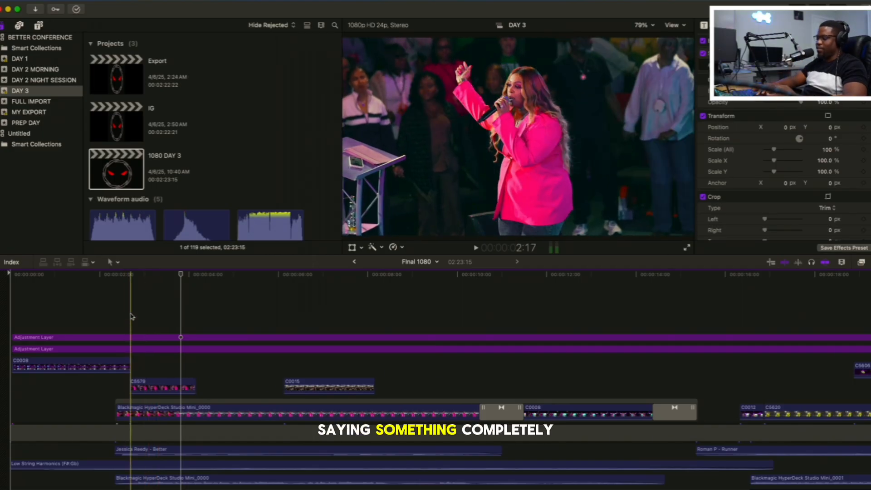
key(space)
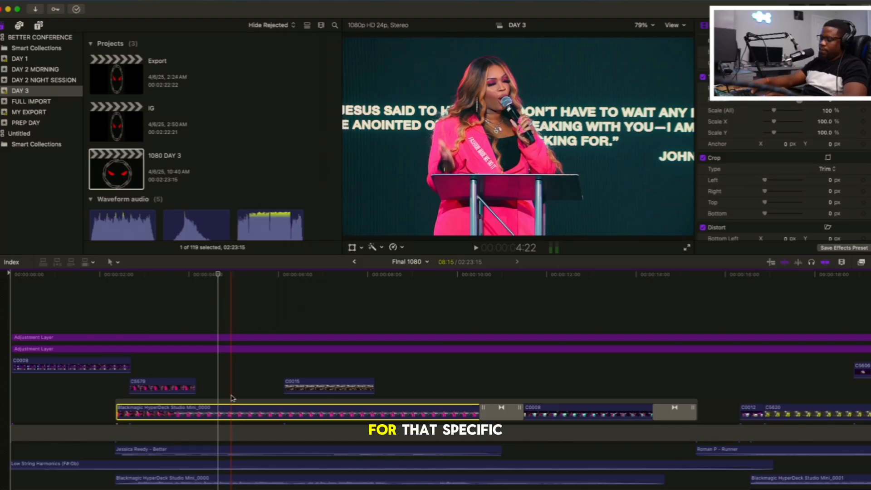
Play the podium dialogue from about 4:22 through the C0015 crowd shot, pausing at 7:10, and on to the transition after C0008
key(space)
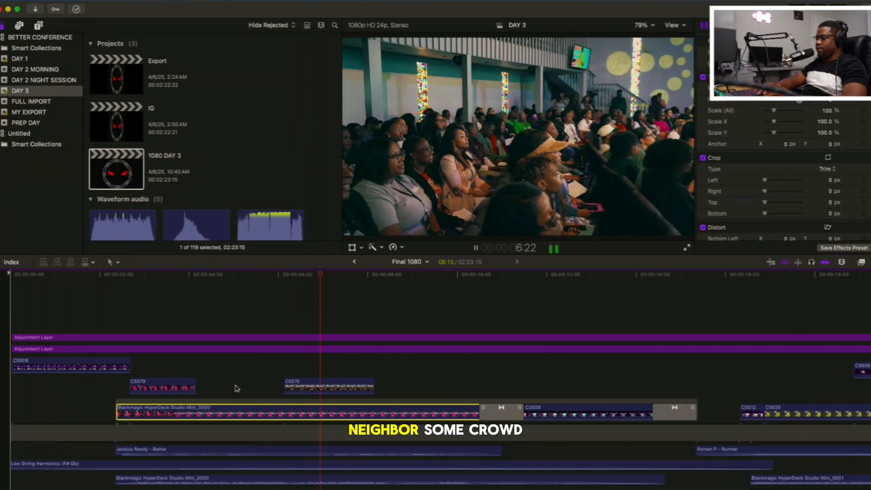
key(space)
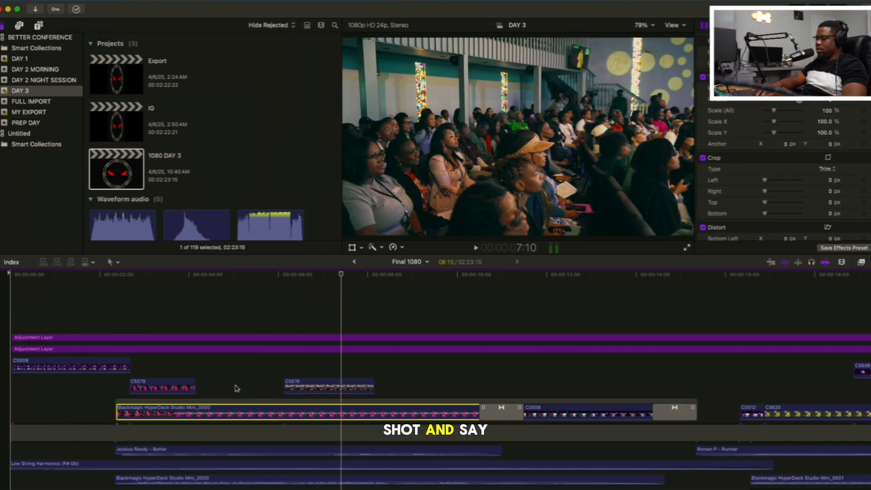
key(space)
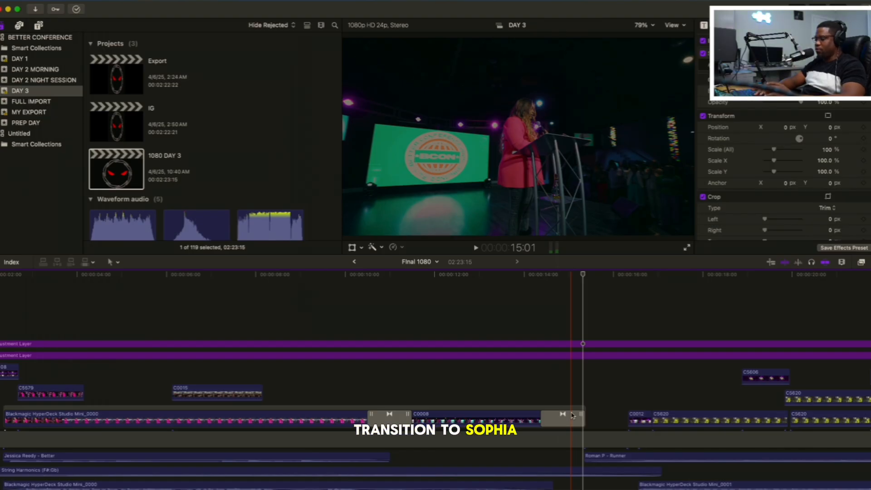
Play the cut from the transition after C0008 through the black gap to the yellow-suited speaker
key(space)
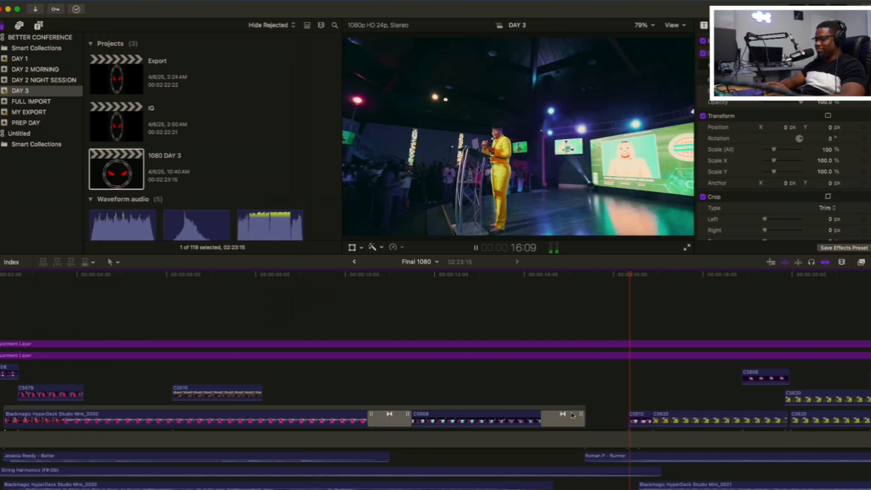
key(space)
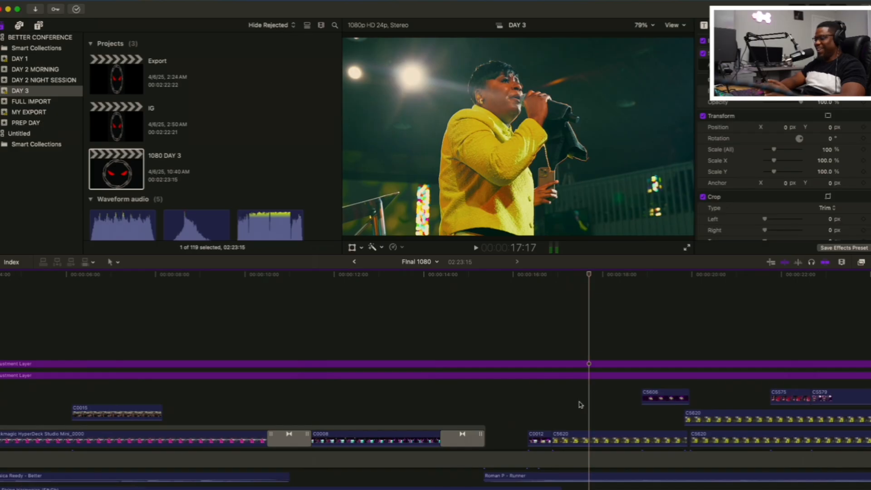
scroll(580, 404, down, 3)
scroll(580, 404, right, 3)
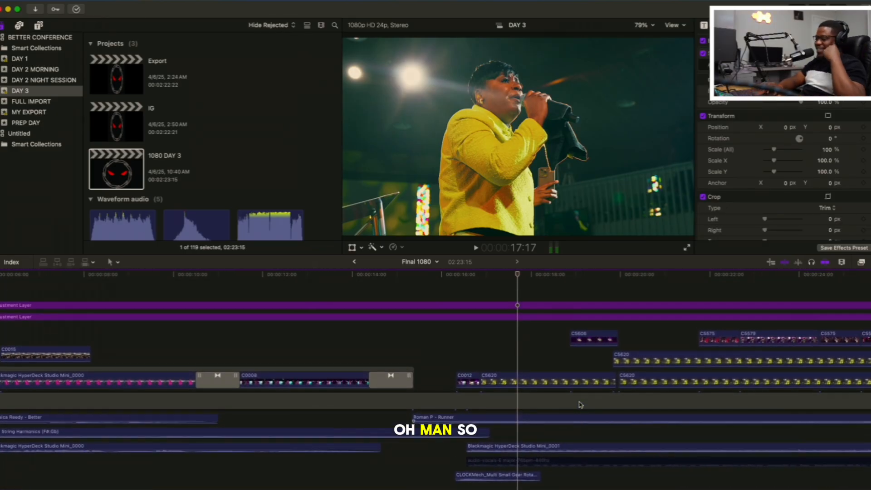
Replay the change of speakers from 14:04 in the C0008 shot until the C5620 close-up past 17:13
click(361, 365)
key(space)
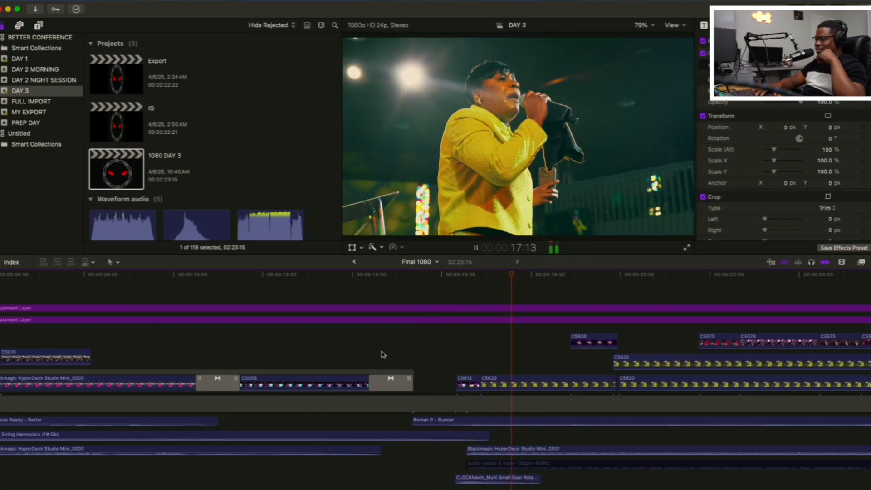
key(space)
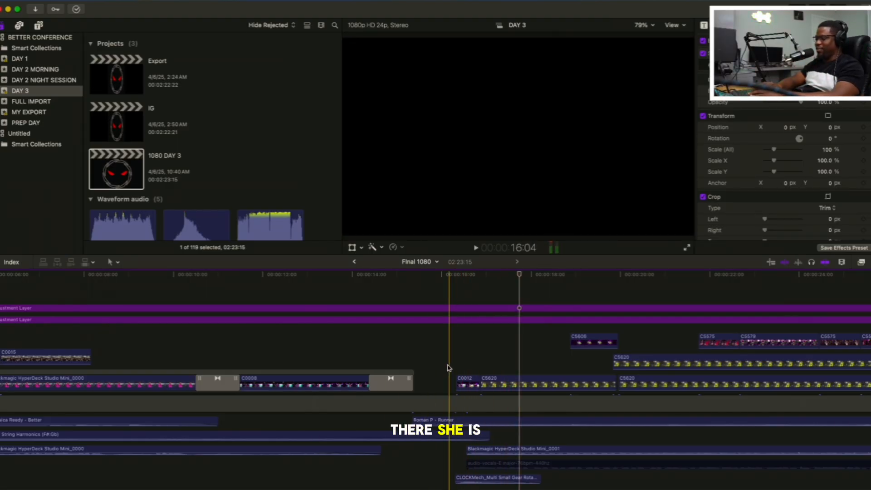
Replay from the start of the black gap, where the Roman P - Runner music begins, past 20:04 in the C5620 dialogue
scroll(447, 368, right, 5)
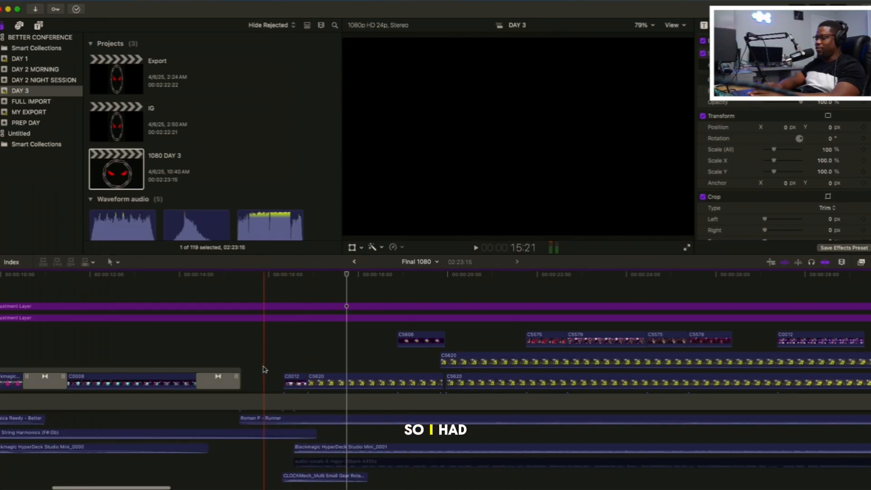
click(241, 357)
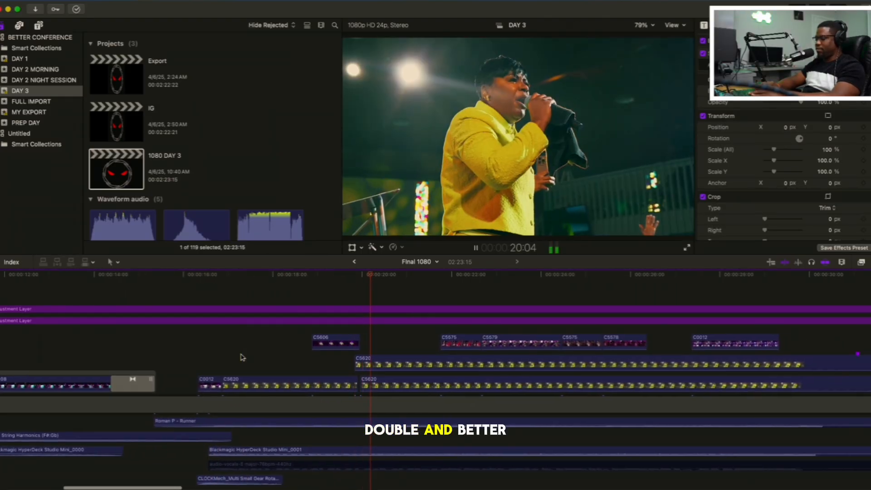
key(space)
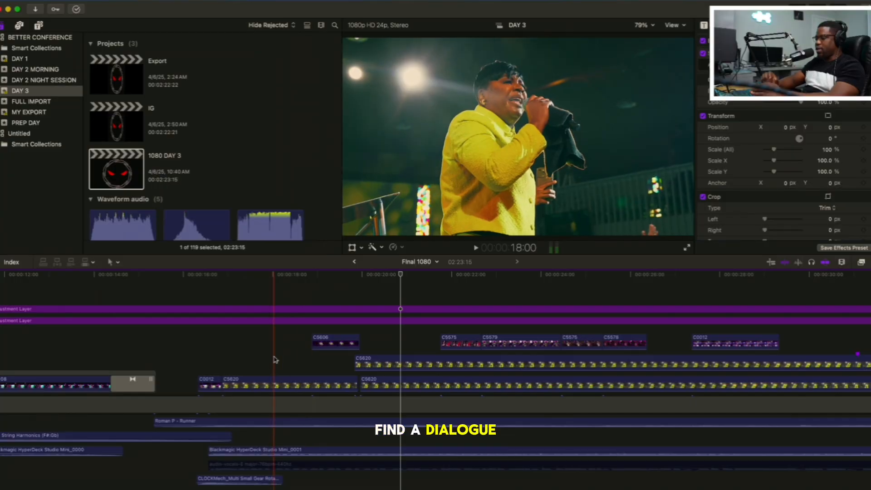
Replay the yellow-suited speaker's line from the C0012 wide shot at 16:13 to the end of the C5606 insert
scroll(272, 358, right, 2)
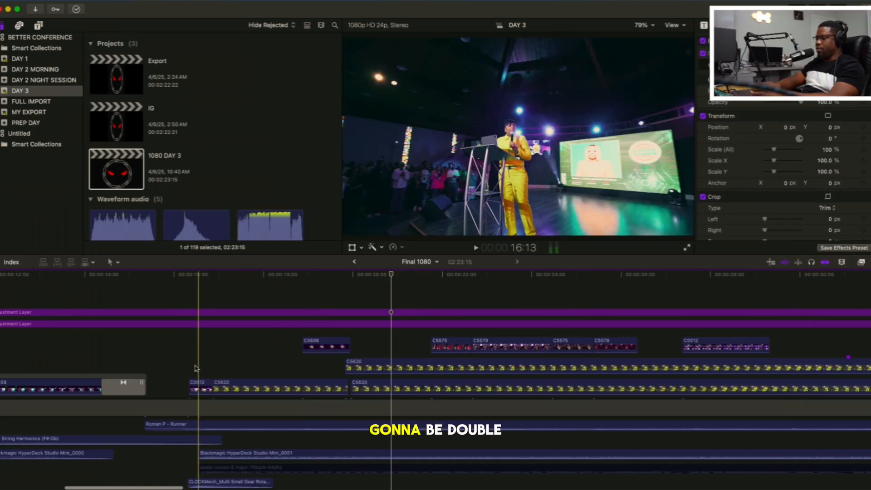
key(space)
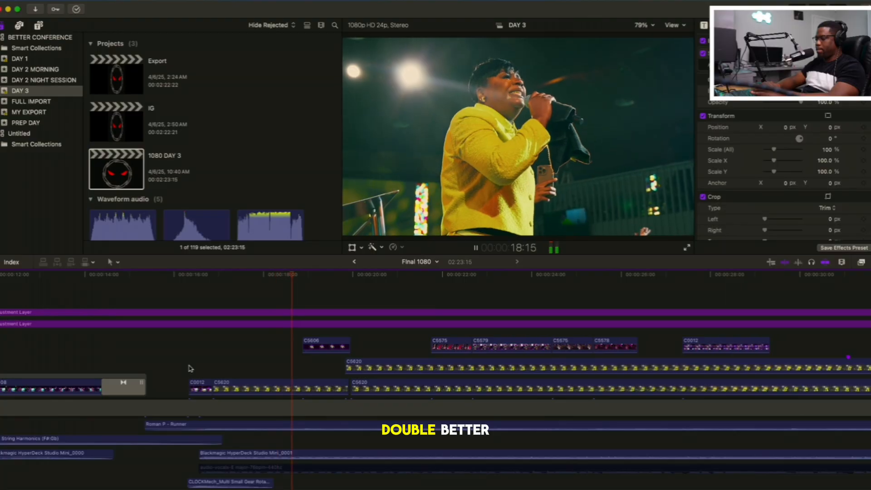
scroll(189, 368, right, 3)
key(space)
scroll(189, 369, right, 3)
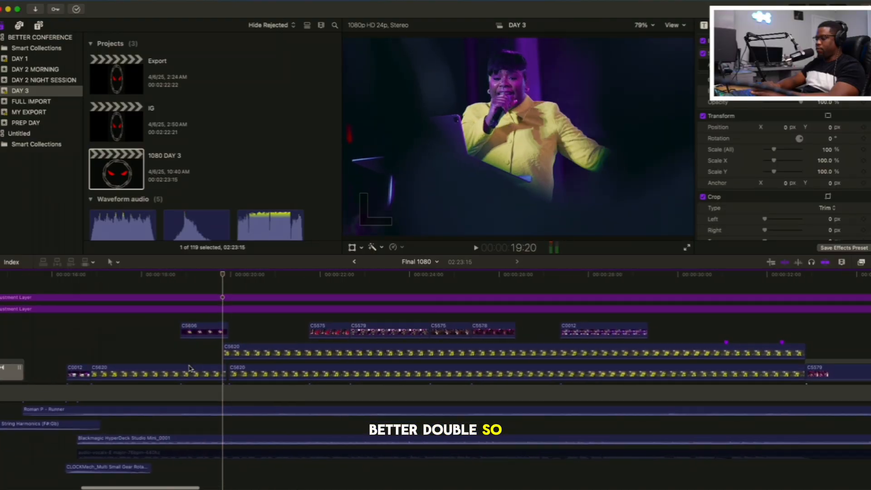
scroll(163, 349, up, 2)
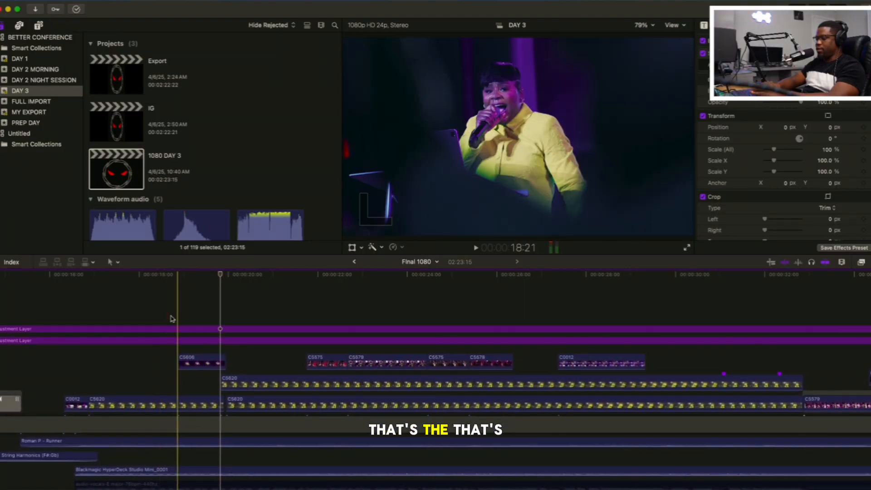
Replay the line across the C5606 insert from about 18:00 and past 20:16 in the C5620 close-up
click(157, 315)
scroll(160, 312, right, 2)
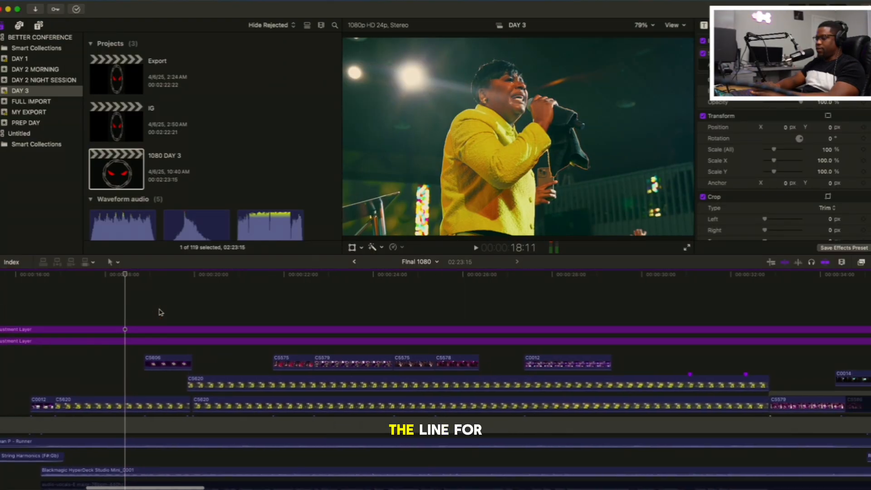
click(102, 316)
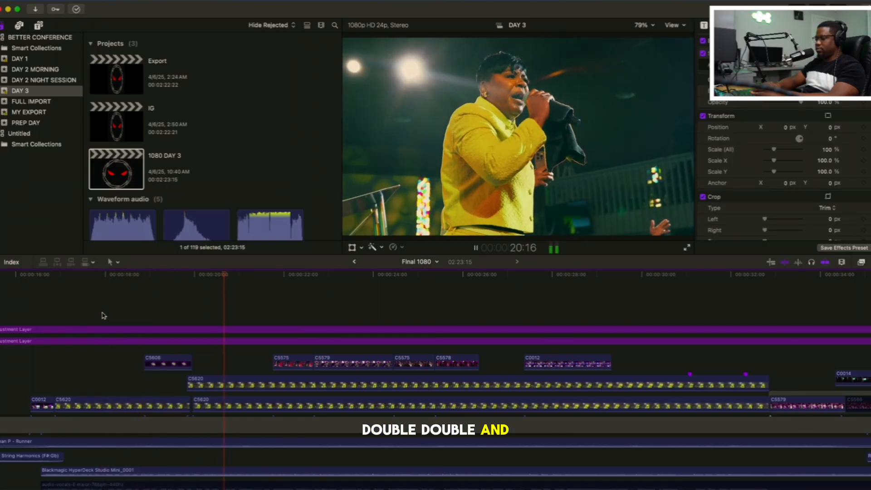
scroll(104, 315, down, 1)
scroll(103, 315, up, 3)
key(space)
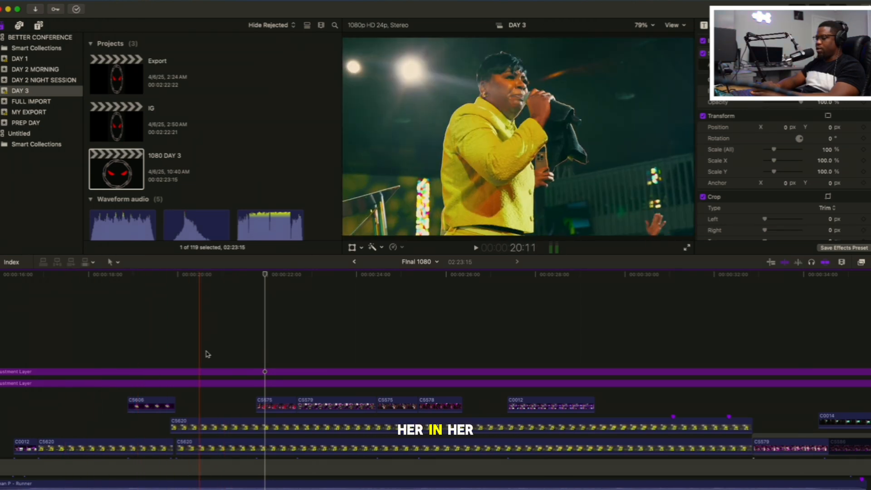
Select the upper C5620 clip and play its dialogue from about 20:16 into the C5575 and C5579 audience reactions past 23:02
click(210, 413)
click(202, 427)
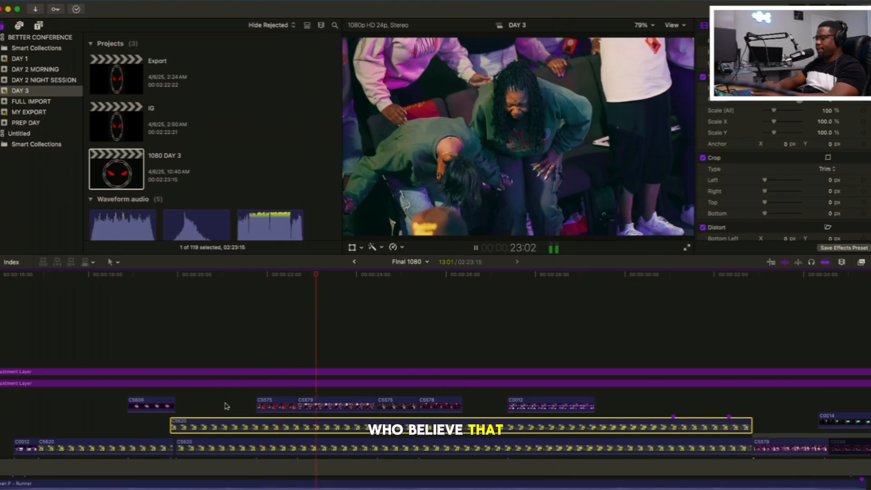
key(space)
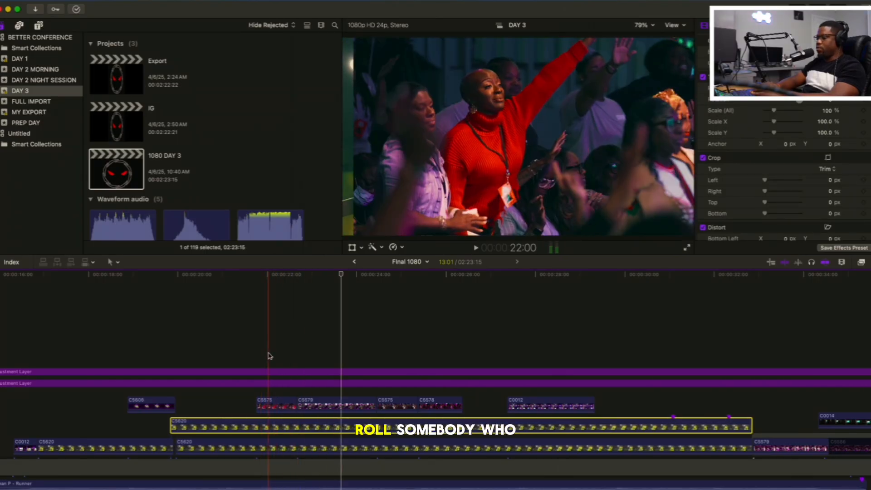
Replay the audience reaction shots from 22:00 through C5575, C5579 and C5578 into the C0012 wide shot
scroll(268, 356, down, 3)
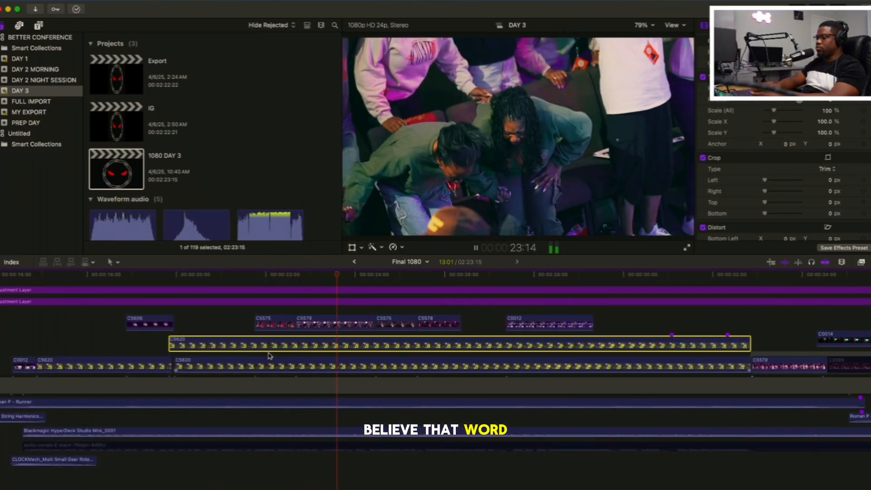
scroll(268, 356, up, 3)
scroll(268, 356, right, 8)
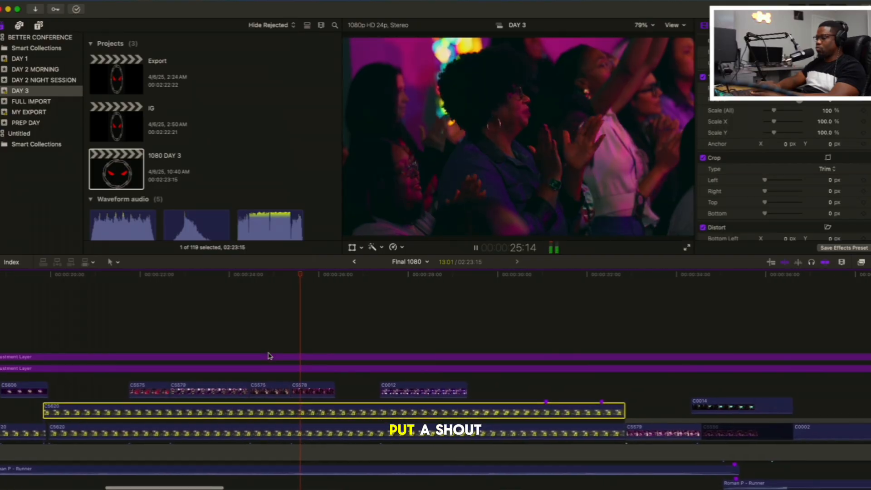
scroll(268, 356, right, 5)
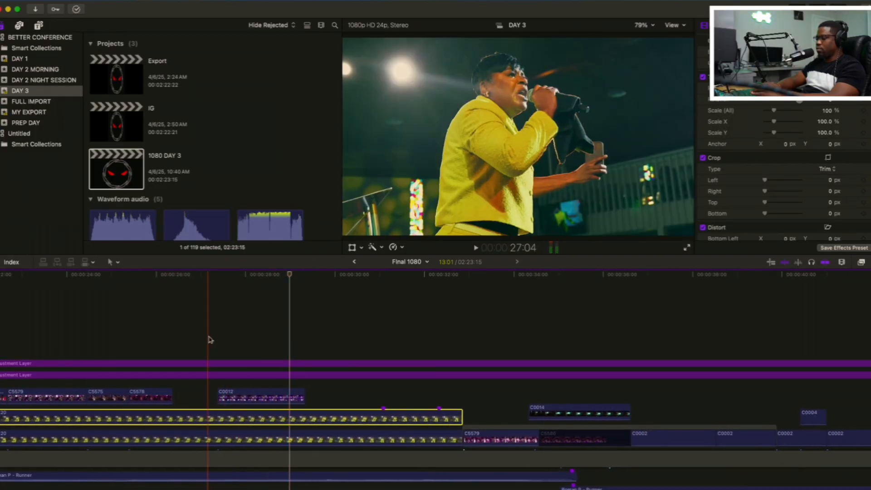
Replay the C0012 wide stage shot from its start and stop at 29:11 on the speaker close-up
click(218, 343)
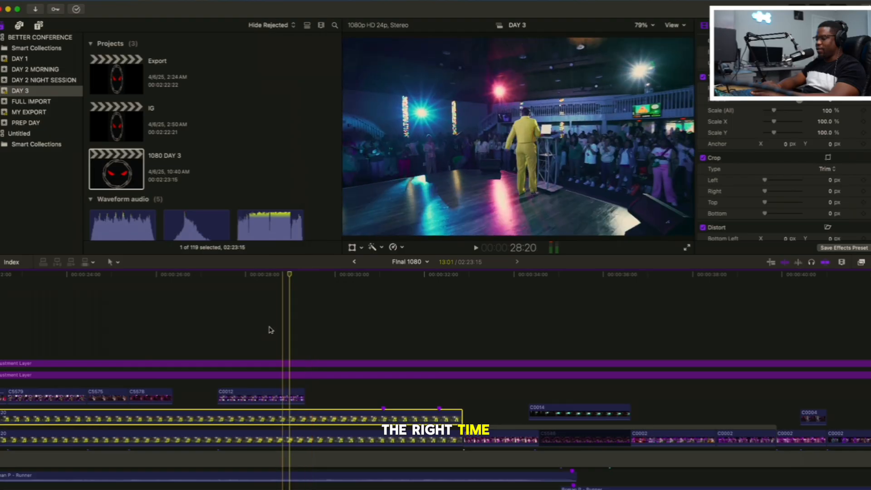
click(217, 326)
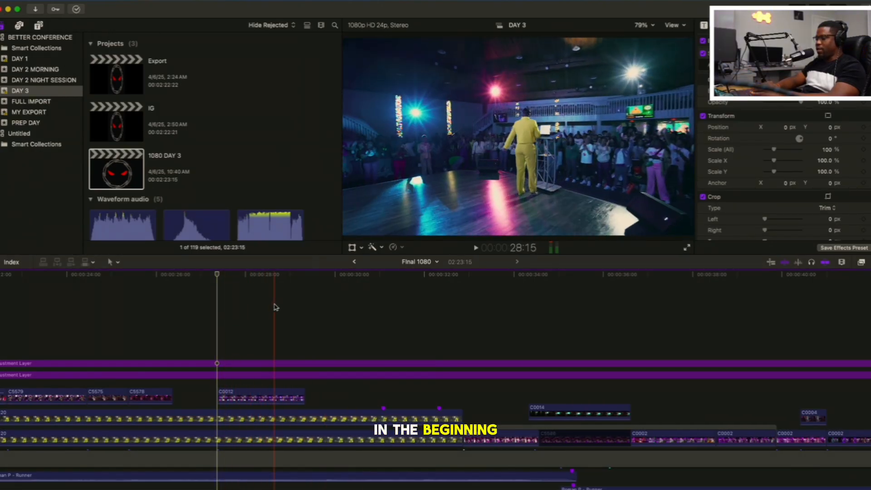
key(space)
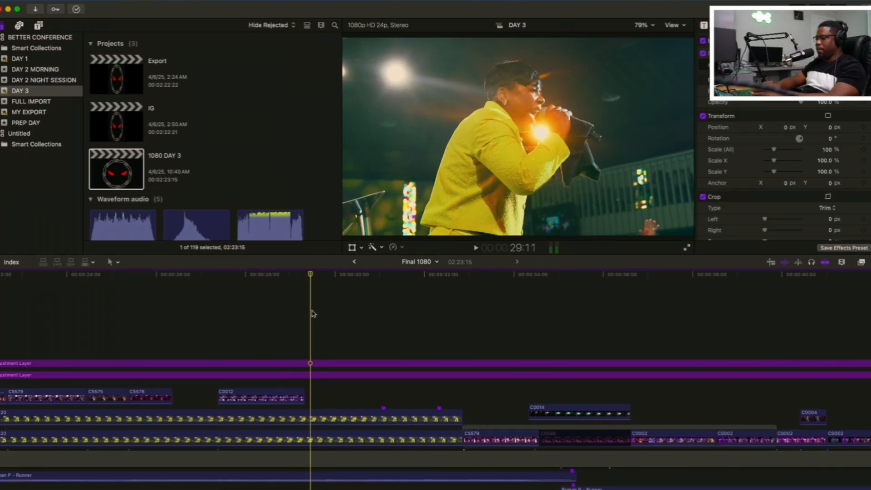
Play the edit from 29:11 through the C5579 crowd reaction to the C0014 wide stage shot at 35:08
scroll(313, 313, right, 3)
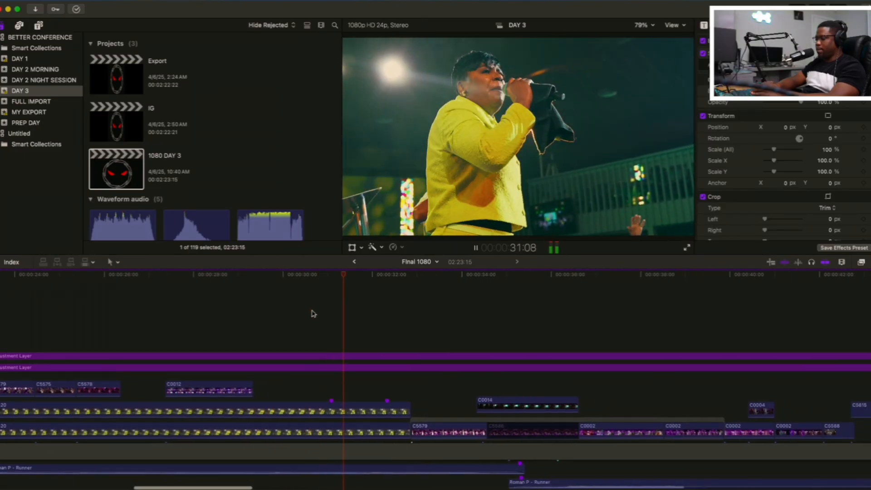
scroll(314, 313, down, 3)
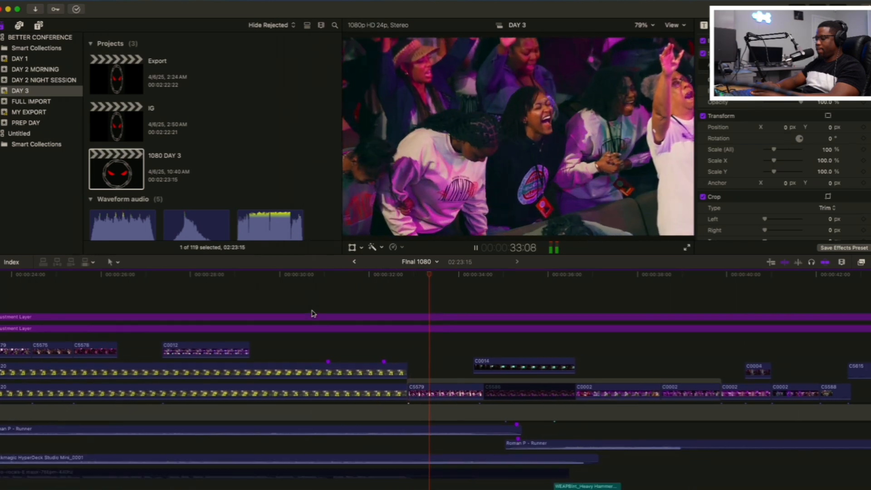
scroll(313, 313, up, 2)
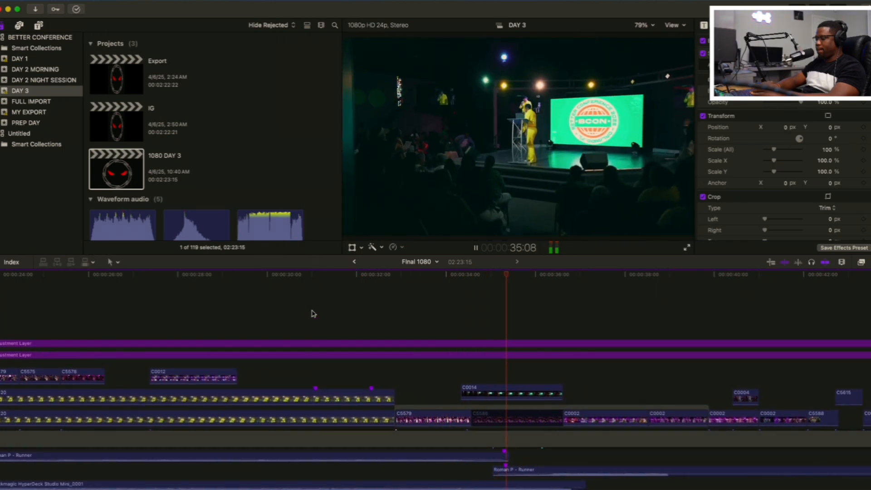
key(space)
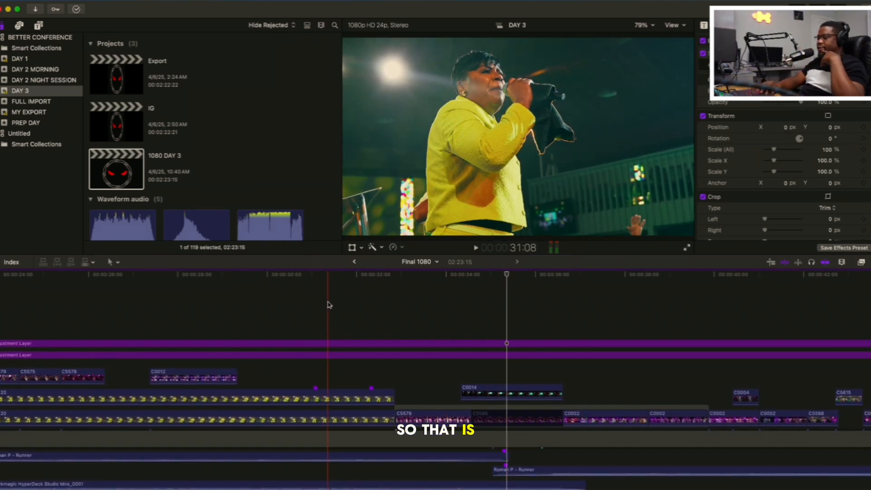
Select the first Roman P - Runner music clip beneath the C5620 speech and toggle it on and off at 30:18
scroll(324, 313, down, 2)
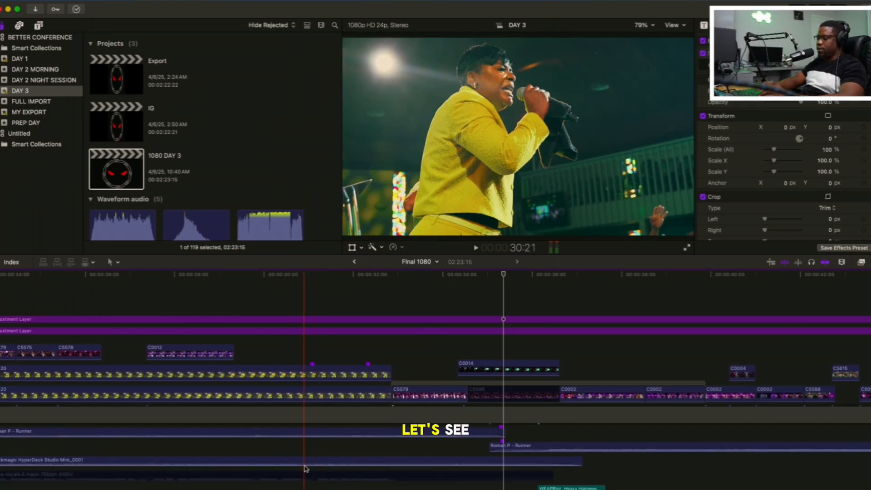
mouse_move(305, 464)
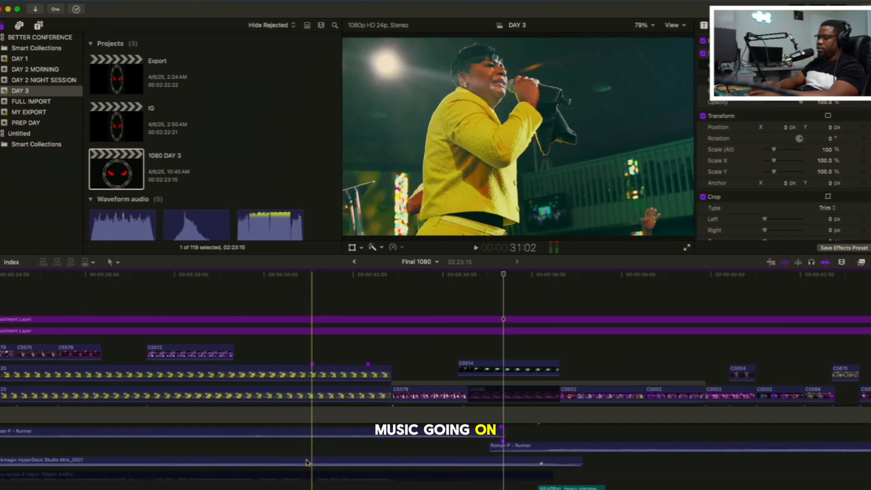
scroll(307, 462, down, 3)
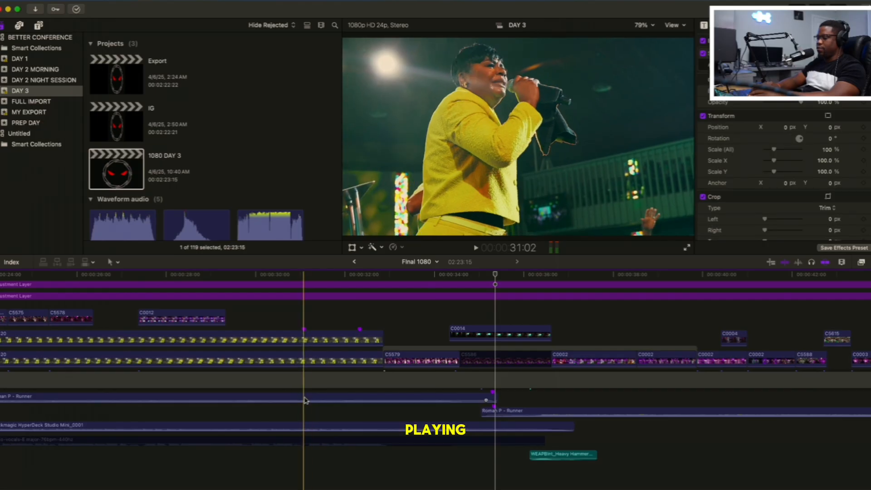
click(304, 399)
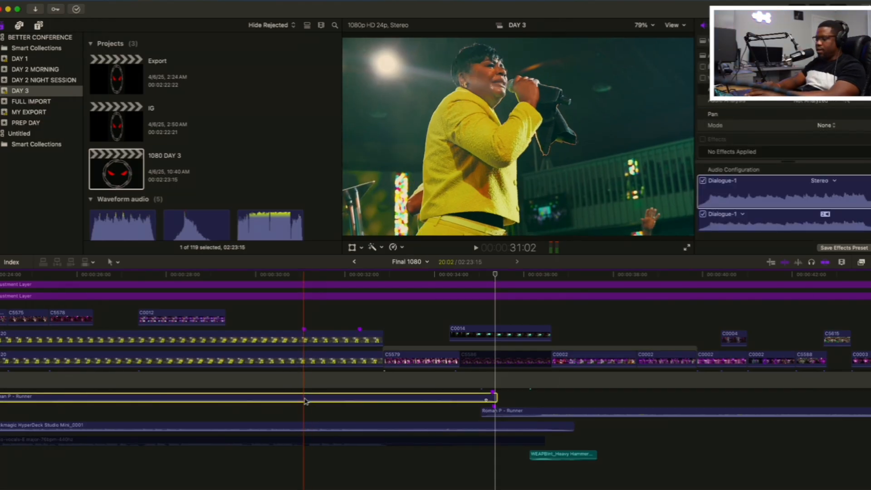
click(290, 417)
click(293, 398)
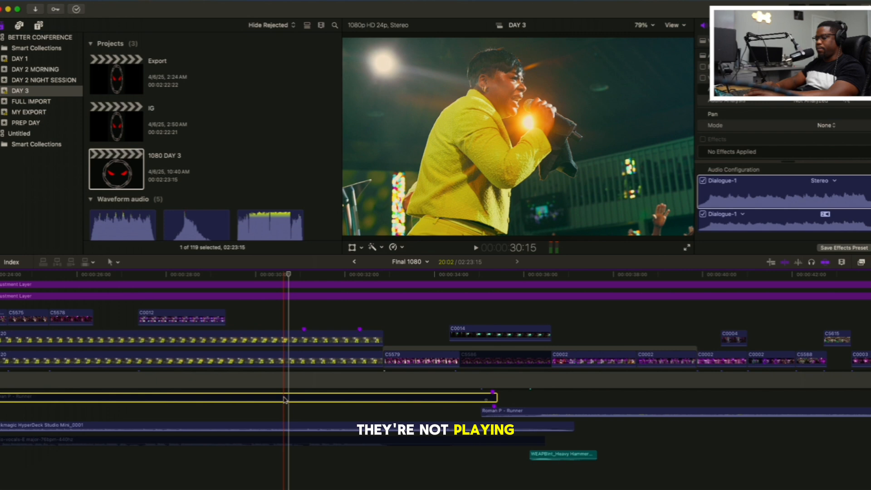
key(v)
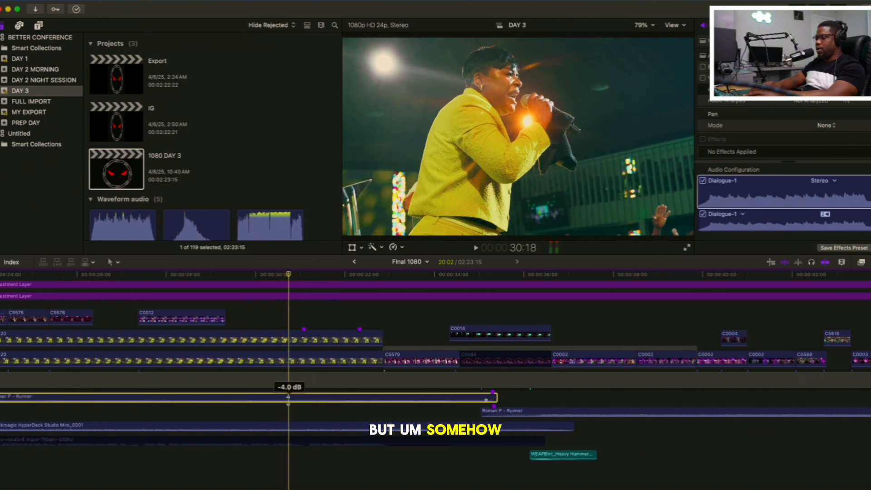
key(v)
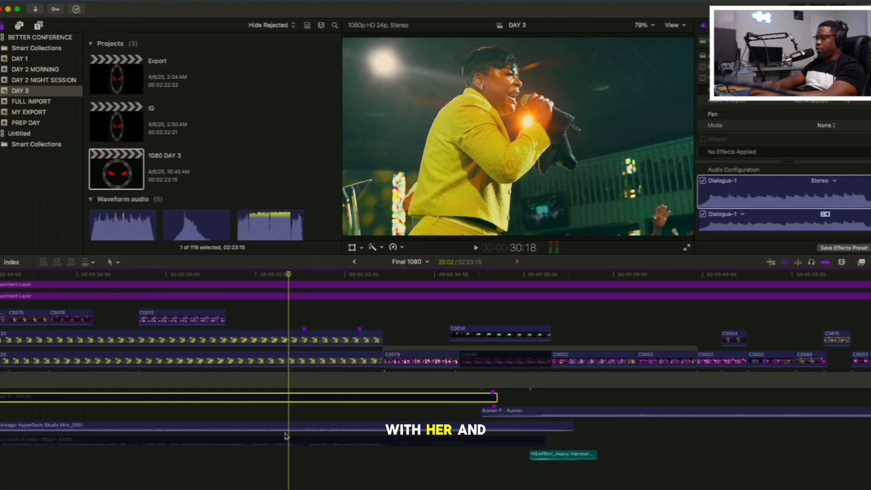
Play the Roman P - Runner music on its own from 29:21, with the Blackmagic HyperDeck Studio Mini_0001 audio disabled
click(287, 428)
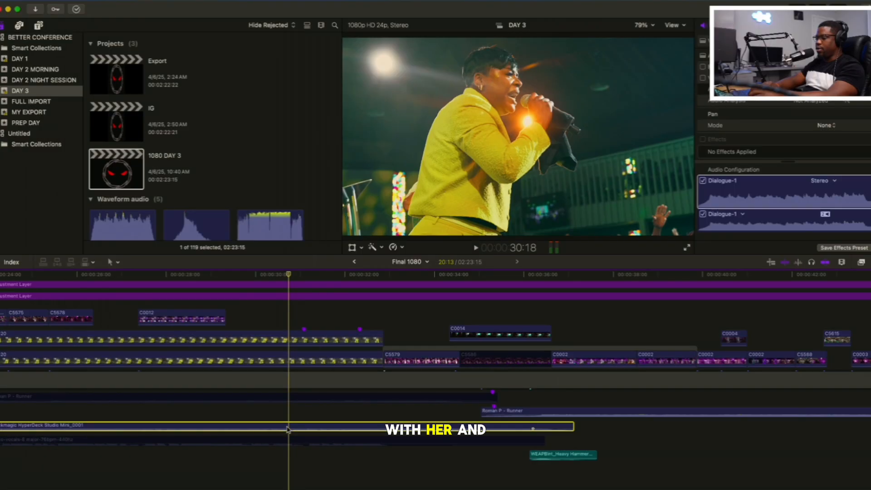
click(285, 396)
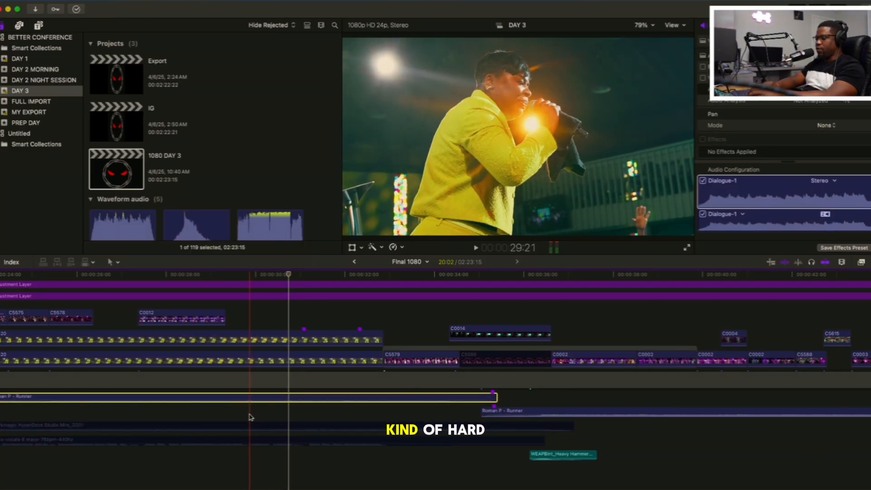
key(space)
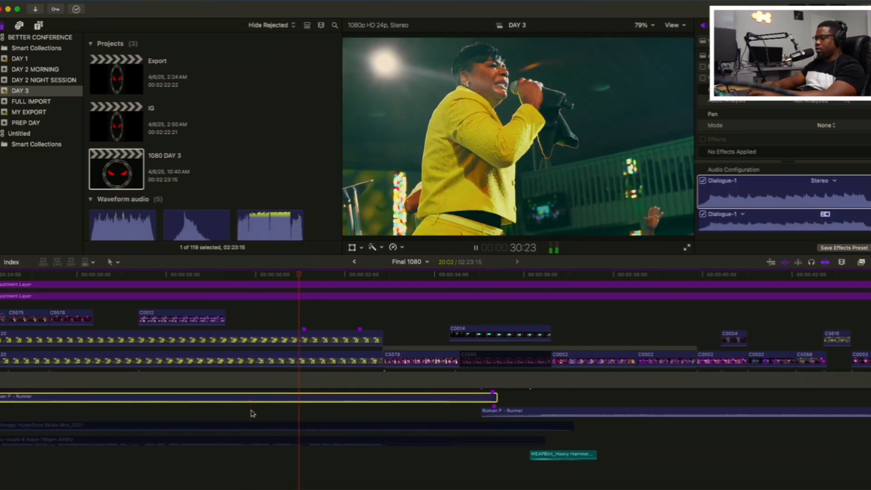
key(space)
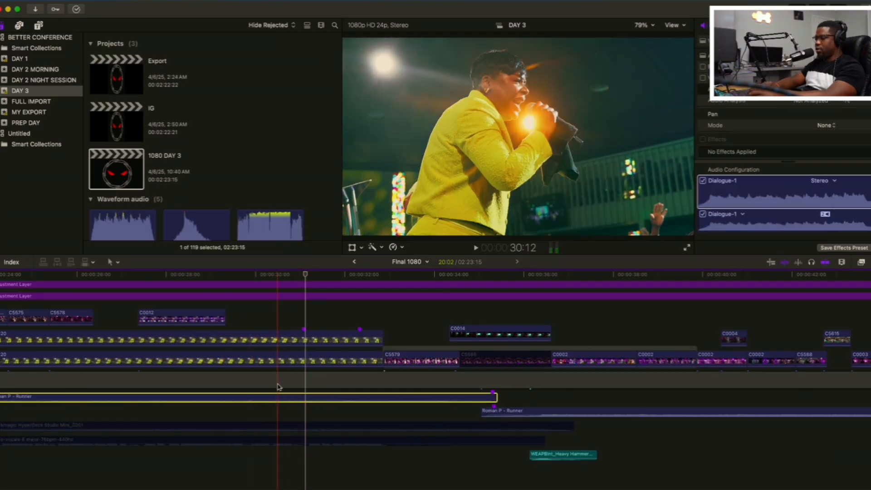
Play the Blackmagic HyperDeck Studio Mini_0001 audio without the Roman P - Runner music, from about 30:09 to 37:06
click(272, 424)
key(space)
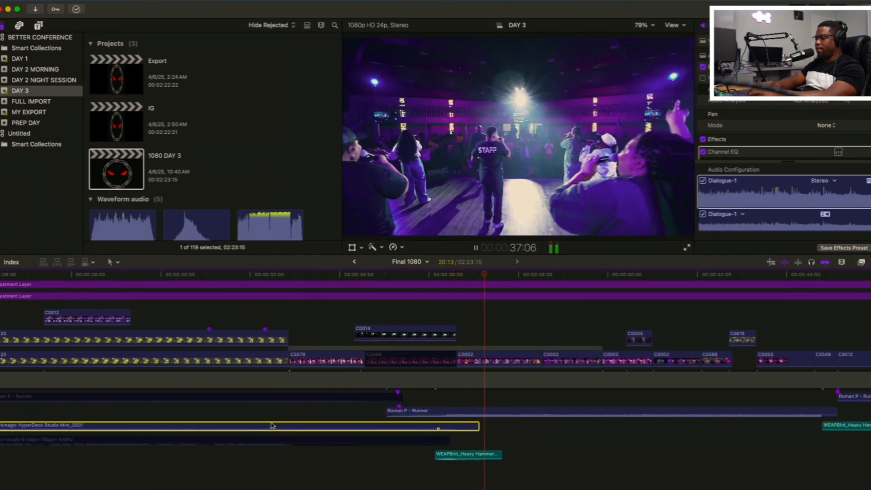
key(space)
Re-enable the Roman P - Runner music clip and play it together with the HyperDeck audio into the C0014 wide shot
click(259, 417)
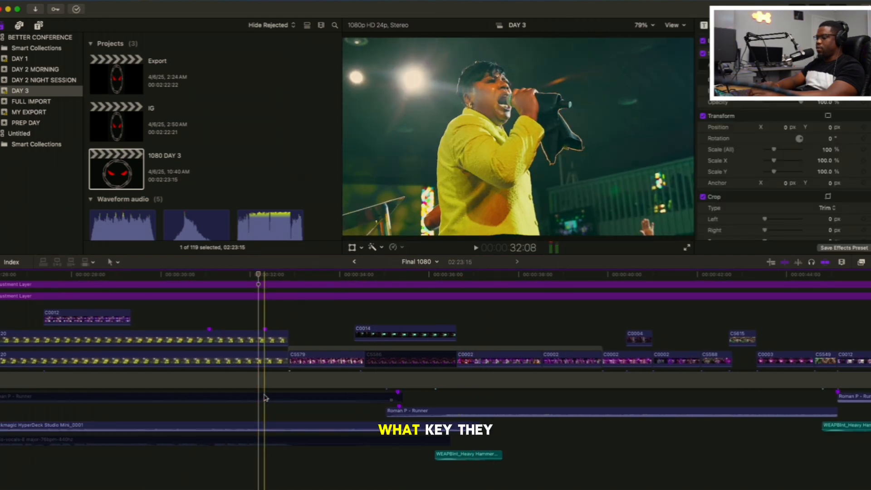
click(266, 397)
key(v)
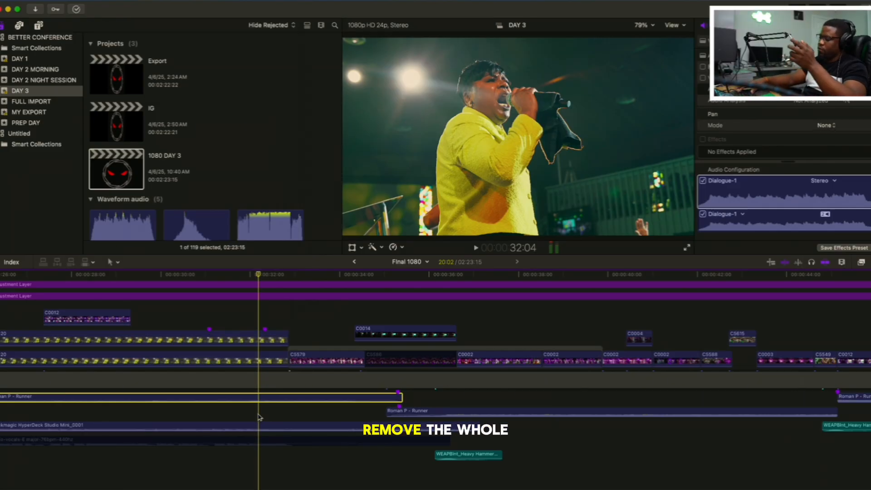
key(super+minus)
key(super+minus)
key(space)
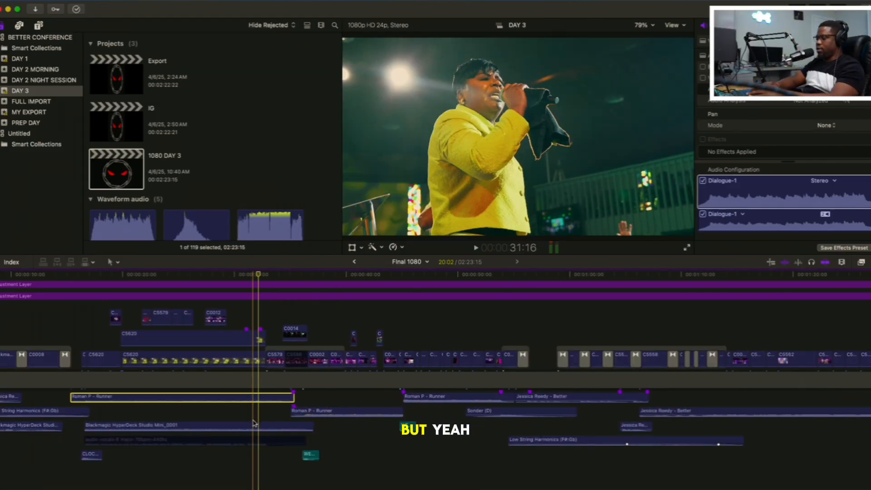
click(255, 424)
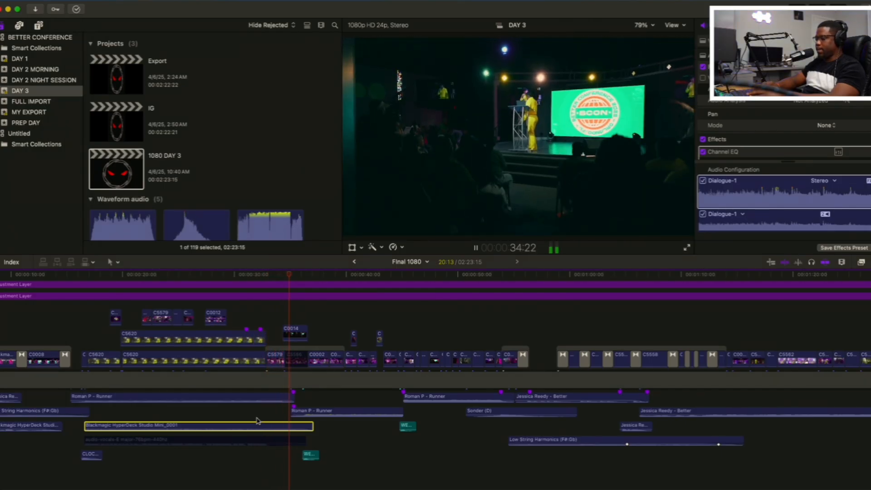
key(space)
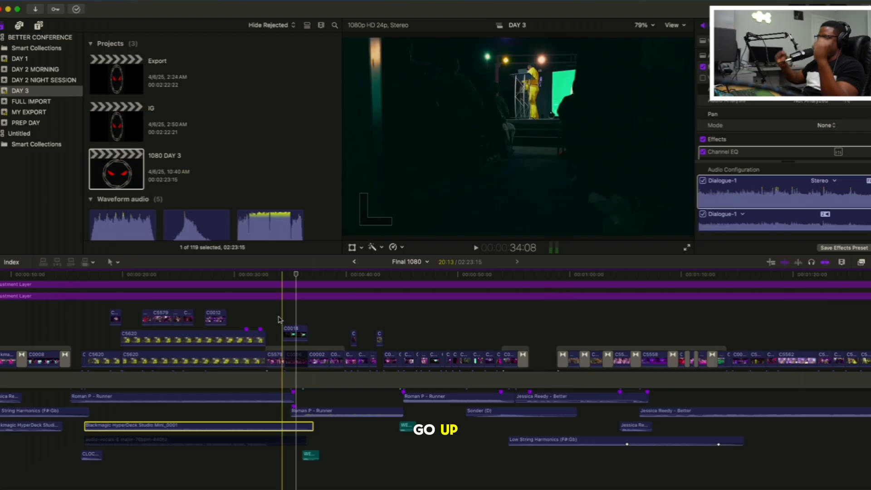
Replay the cut from the C0014 wide shot at 34:08 to the C0002 stage shots around 37:03, and continue playing from there
key(space)
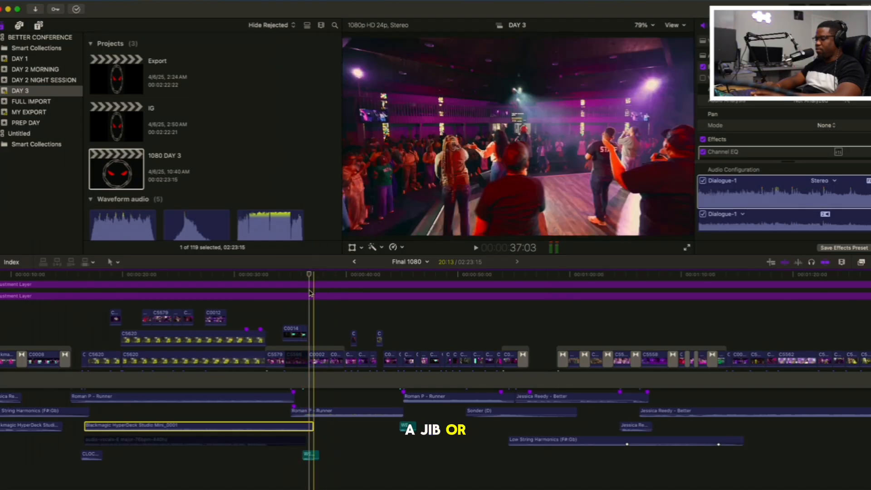
key(space)
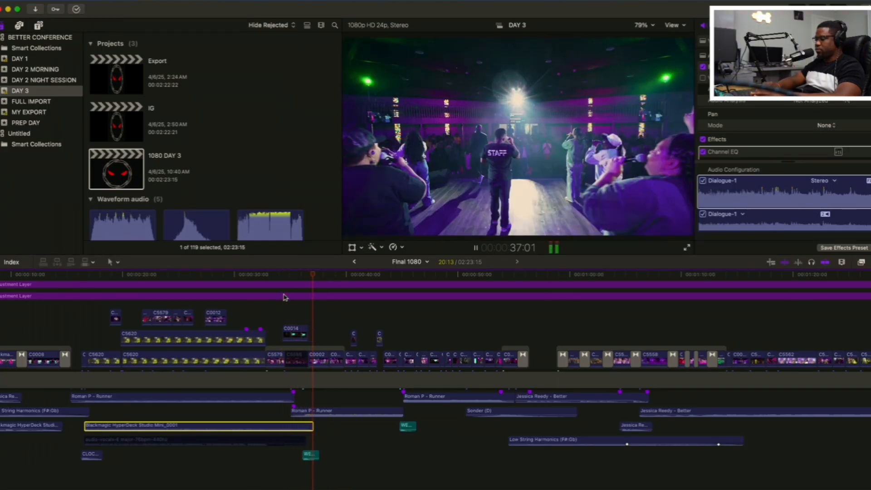
key(space)
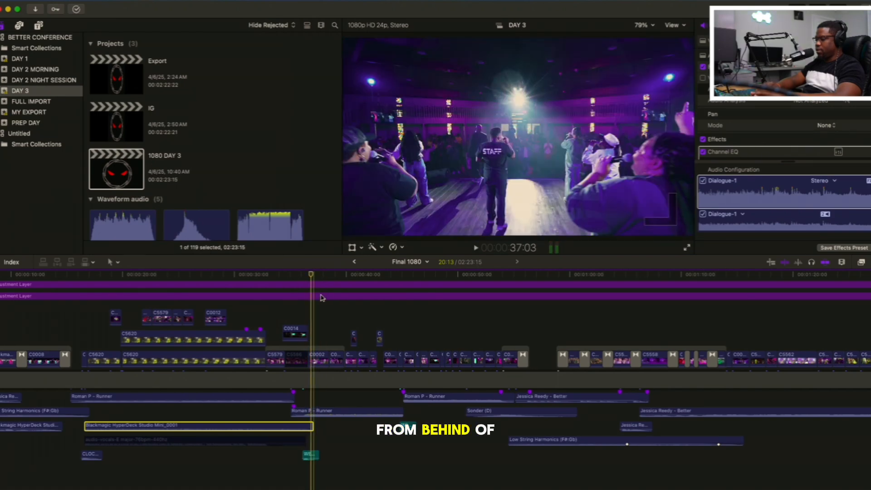
click(312, 304)
key(space)
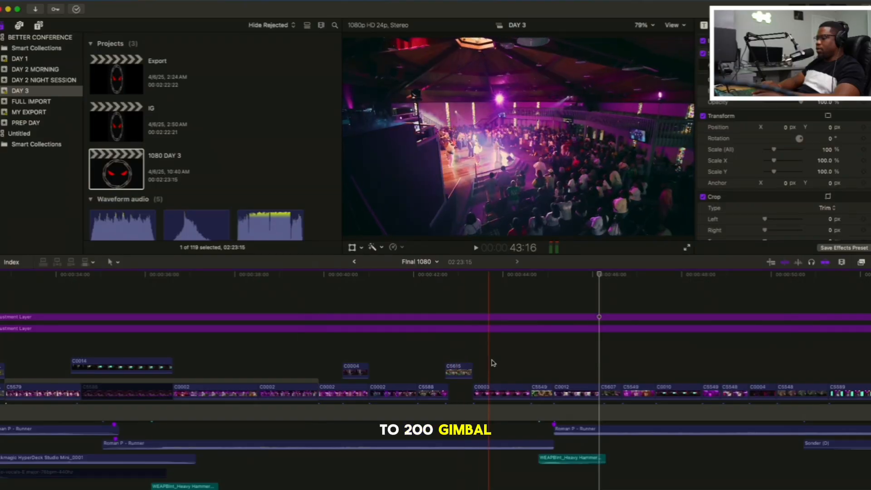
Replay the C5549 crowd reaction from 44:15 into the C0012 podium shot
scroll(494, 363, right, 2)
key(space)
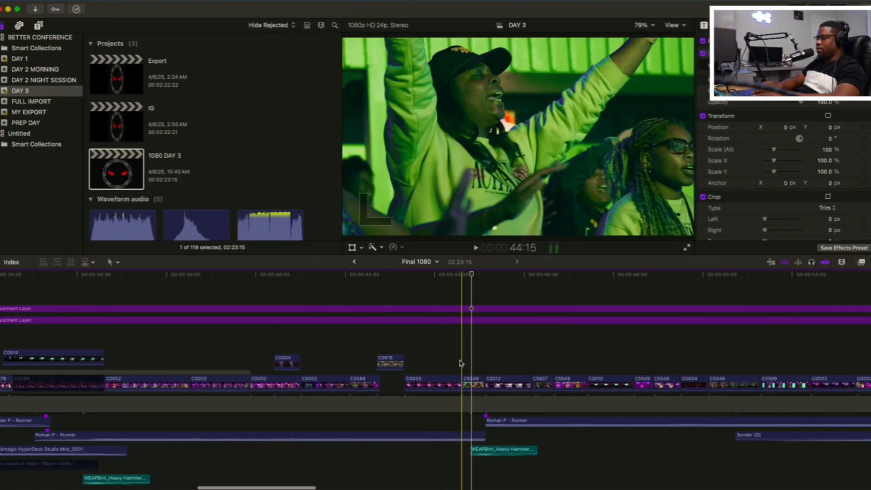
key(space)
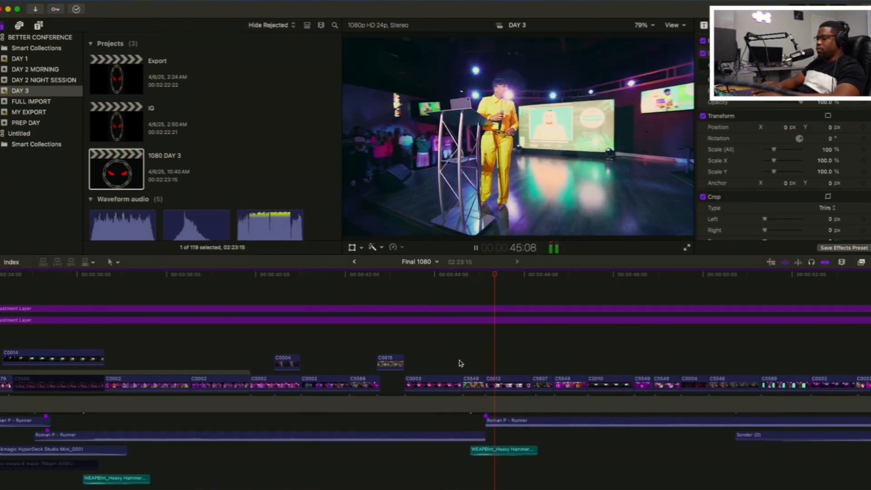
Solo the Heavy Hammer sound effect under the C5549 reaction, listen to it, and turn solo off
click(479, 451)
key(alt+s)
key(space)
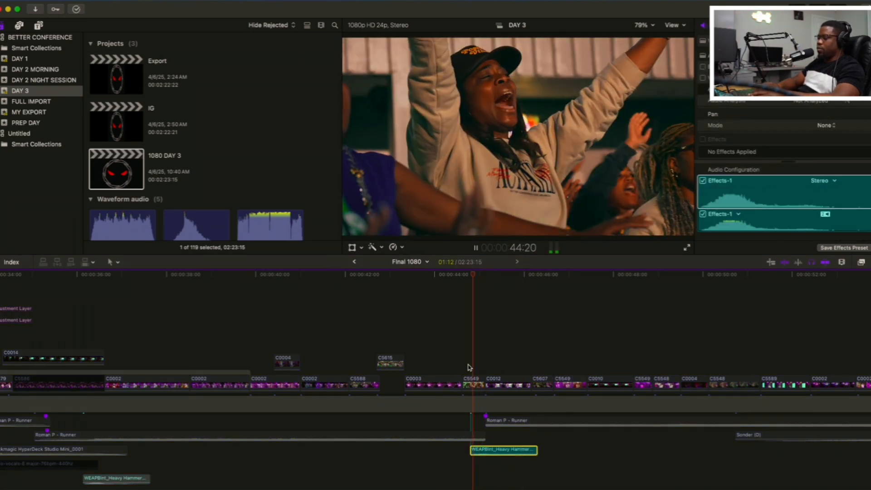
key(space)
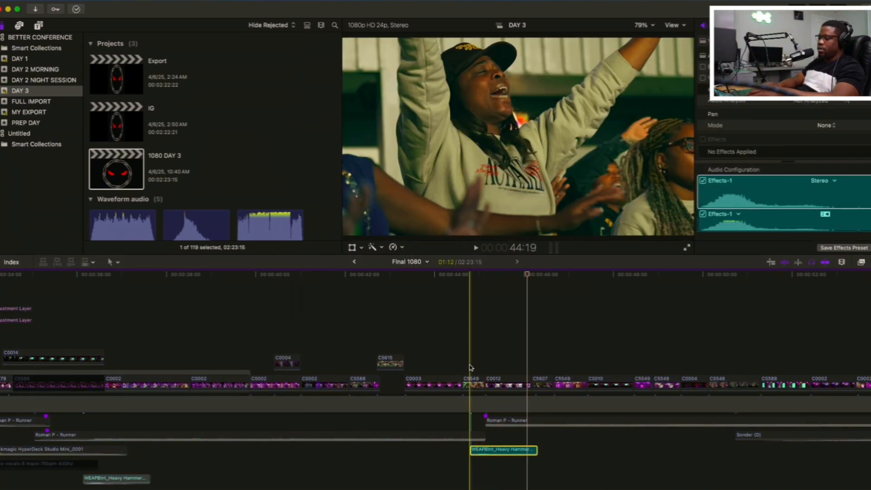
key(alt+s)
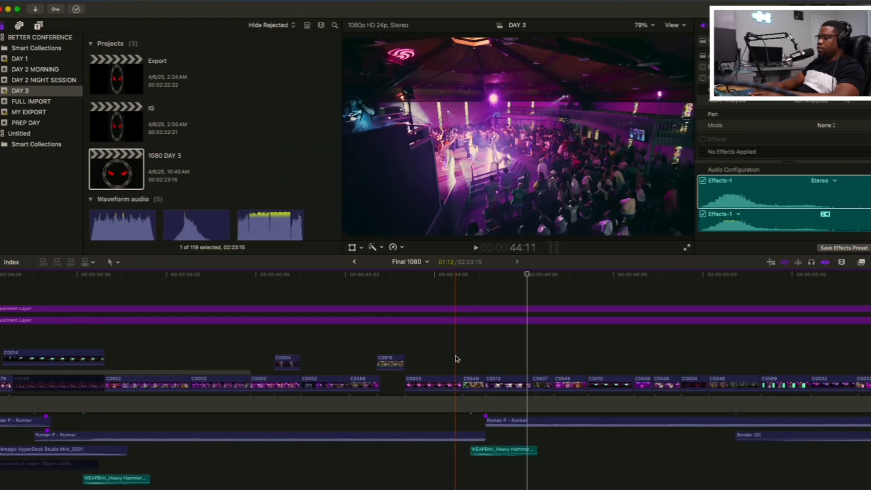
Replay the full mix from the end of C0003 through the C5549 reaction and the C0012 speed ramp
click(458, 358)
key(space)
key(space)
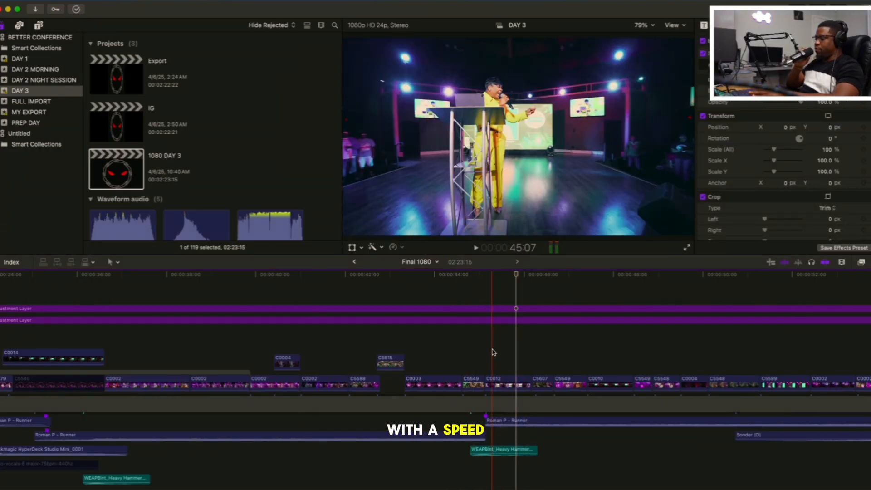
key(space)
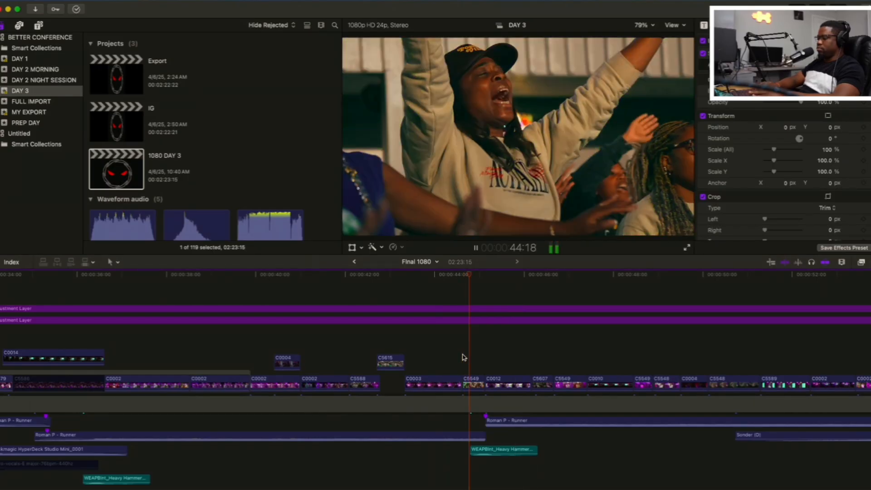
key(space)
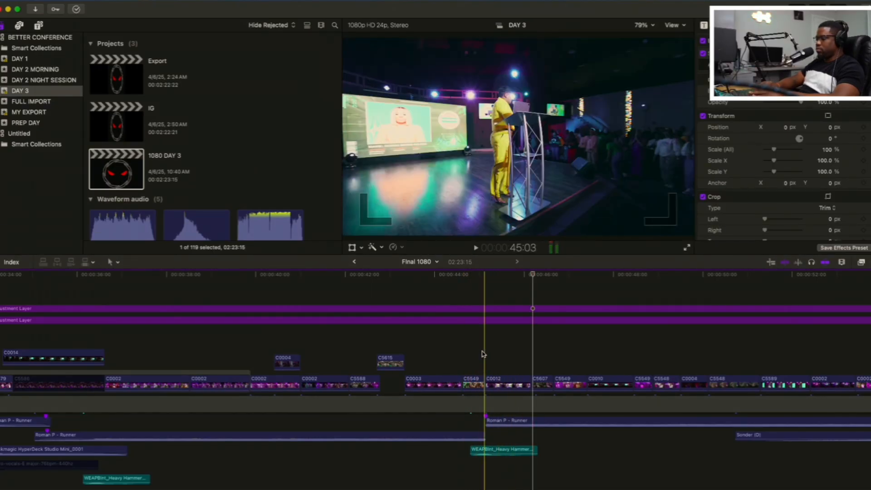
Play the montage from the C0012 podium shot at 45:03 through to the C0002 crowd shot at 54:03
key(space)
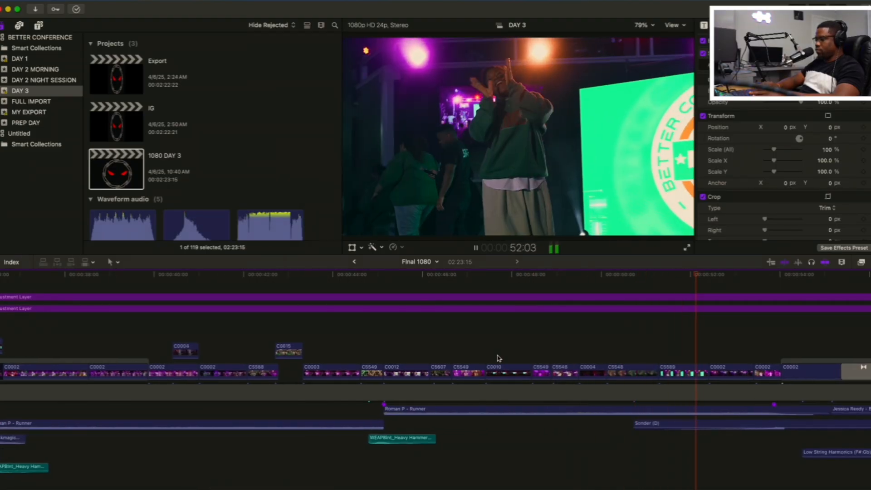
scroll(499, 359, up, 1)
scroll(498, 359, right, 3)
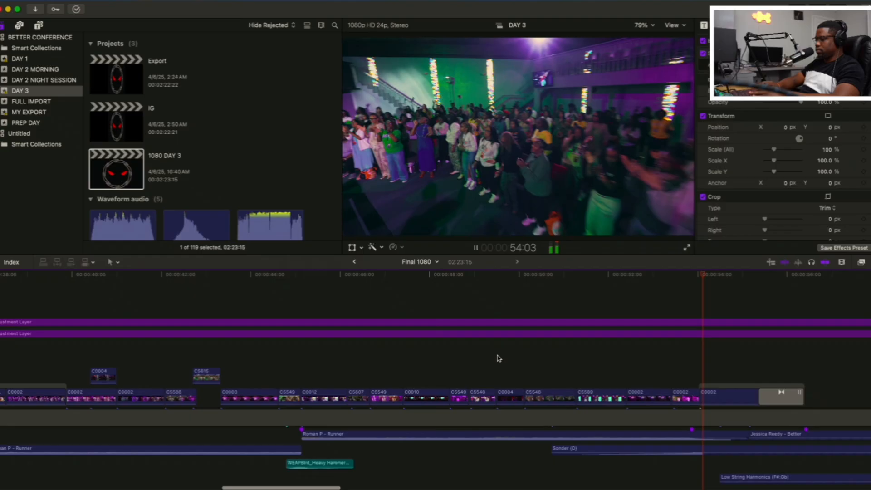
scroll(498, 355, right, 3)
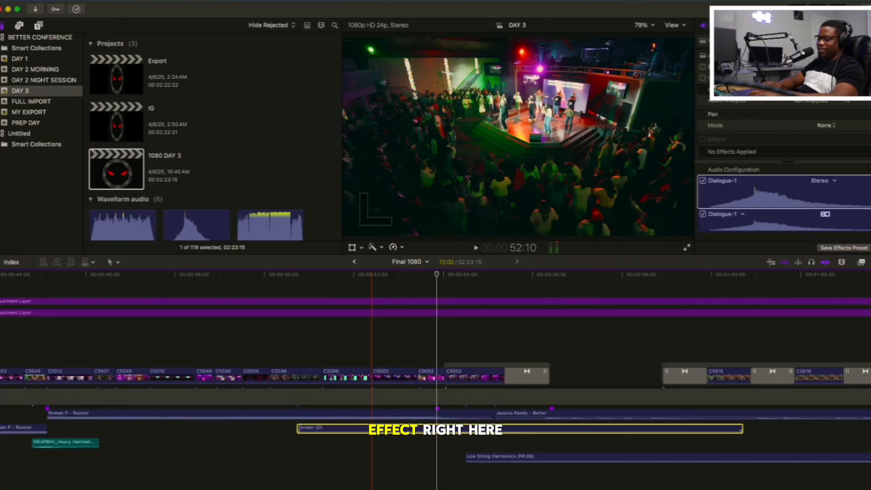
Solo the Sonder (D) audio clip, listen to it from 52:06, and show the entire edit in the timeline
key(alt+s)
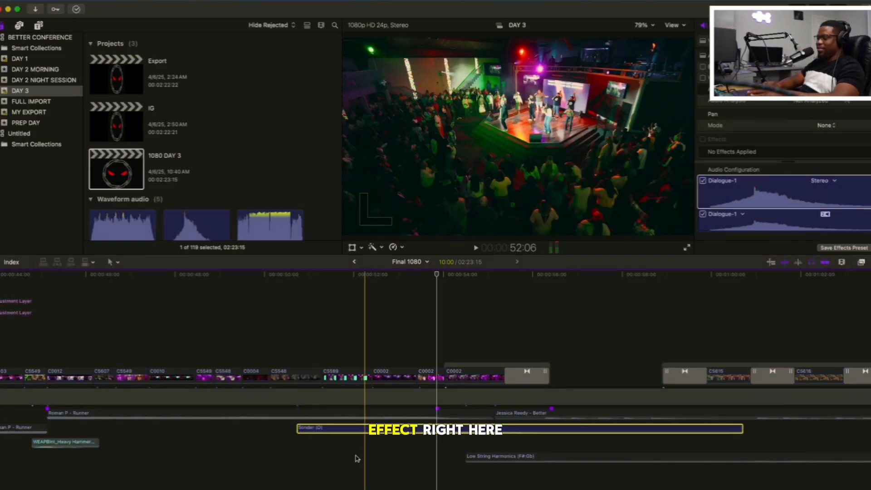
key(space)
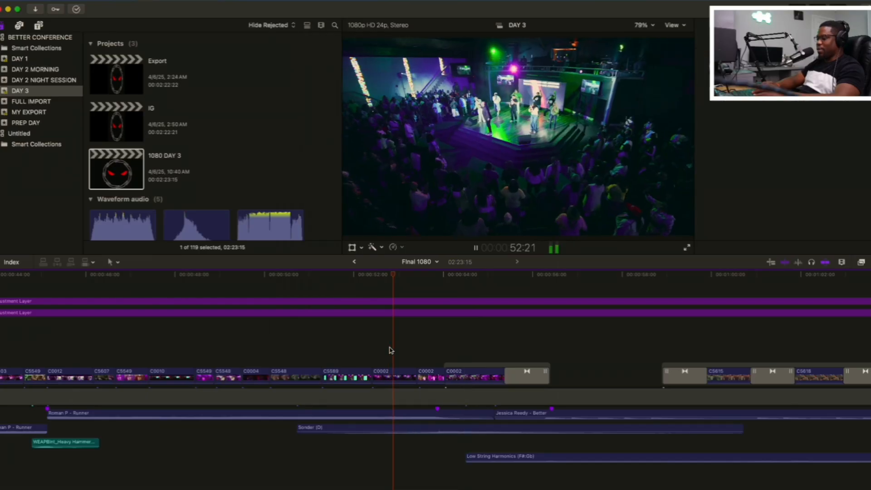
key(super+4)
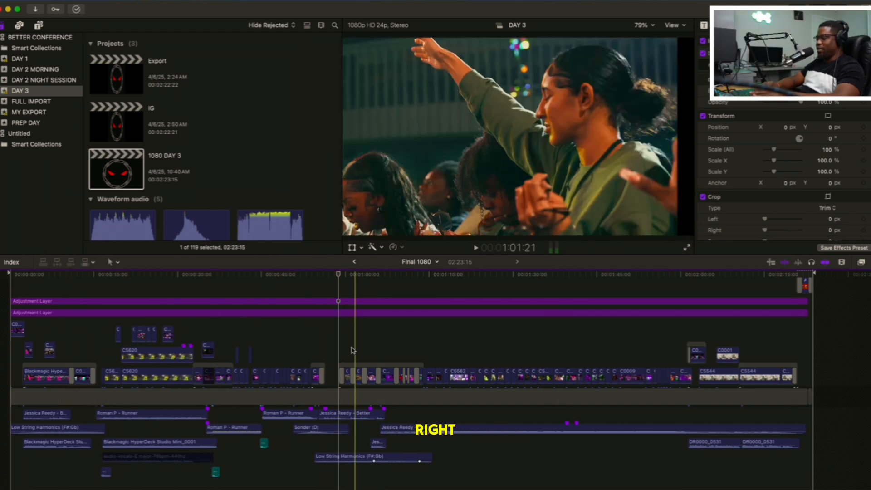
Replay the black gap in the middle of the edit with the full mix, starting from about 56:10
click(325, 354)
key(space)
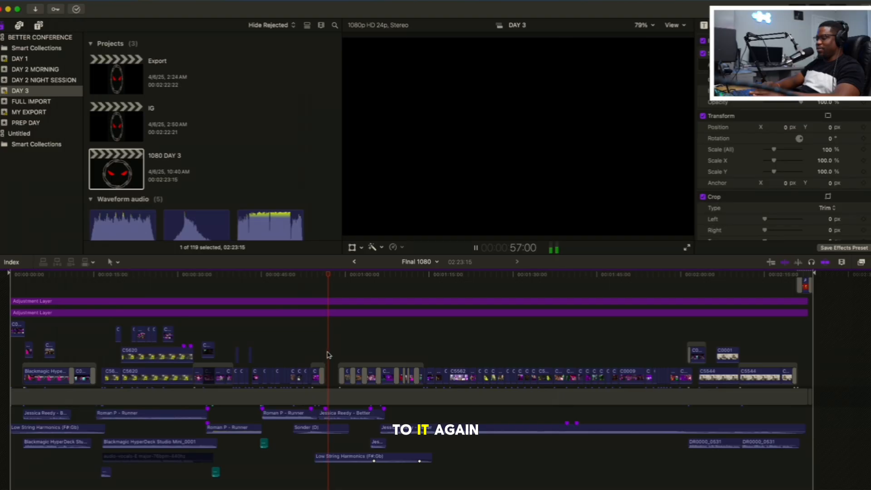
key(space)
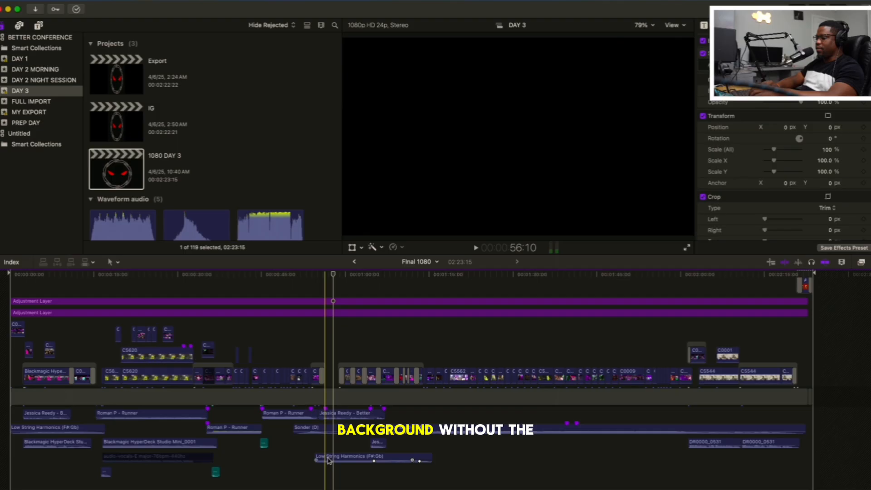
Disable the Low String Harmonics (F#:Gb) clip under the black gap, listen to the section without it, and enable the clip again
click(327, 459)
key(v)
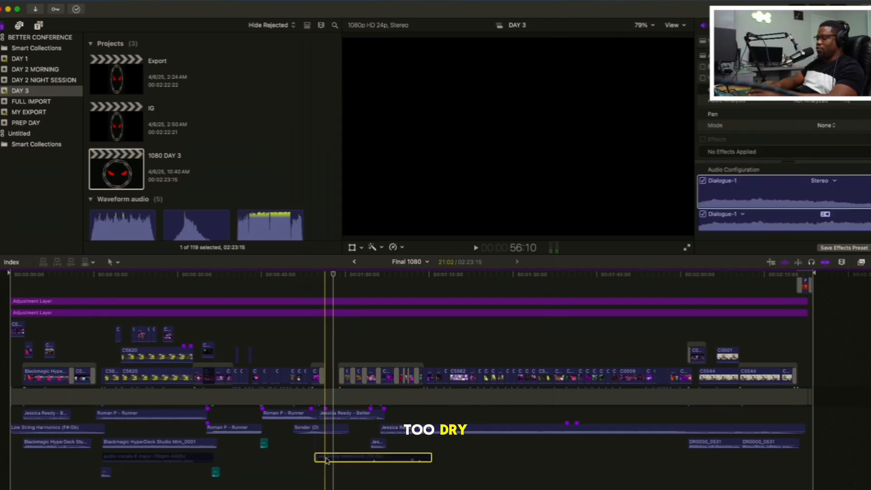
key(space)
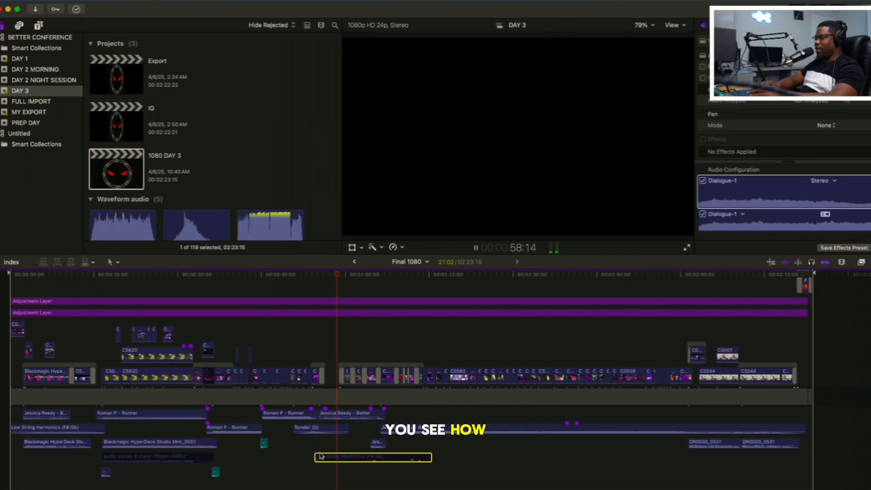
key(space)
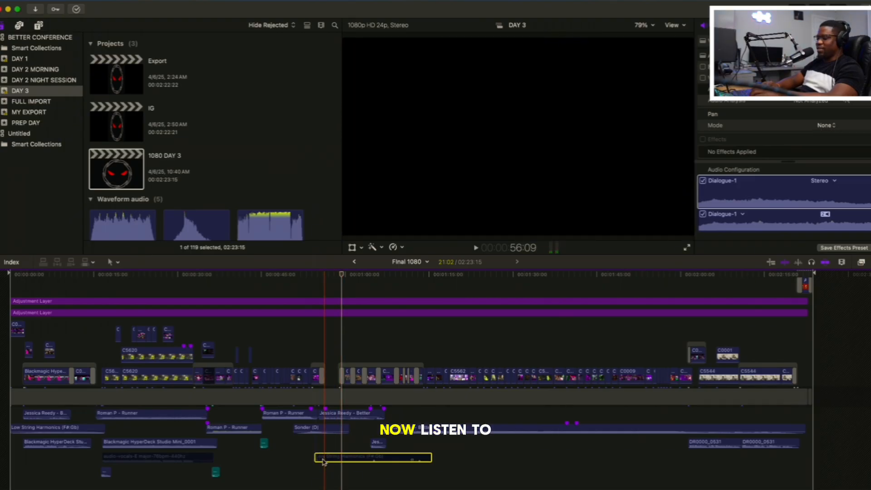
key(v)
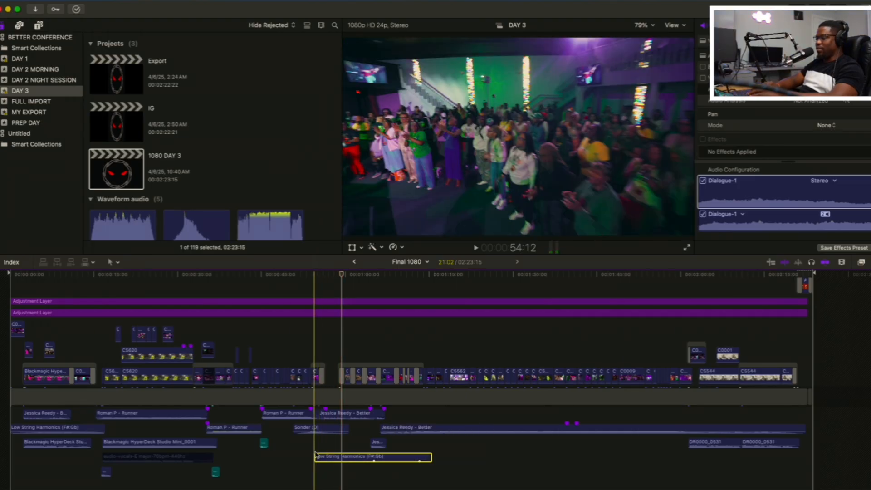
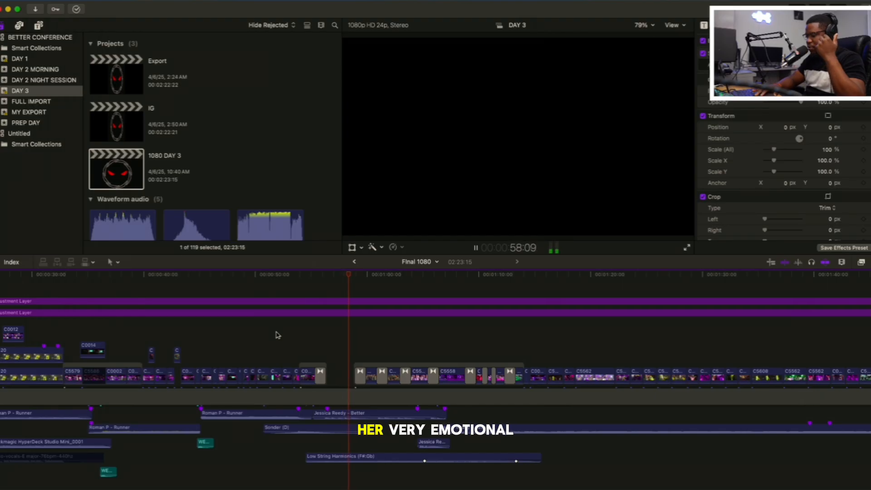
Play the opening crowd shots after the black gap to about 1:02 and return to their start at 59:11
key(space)
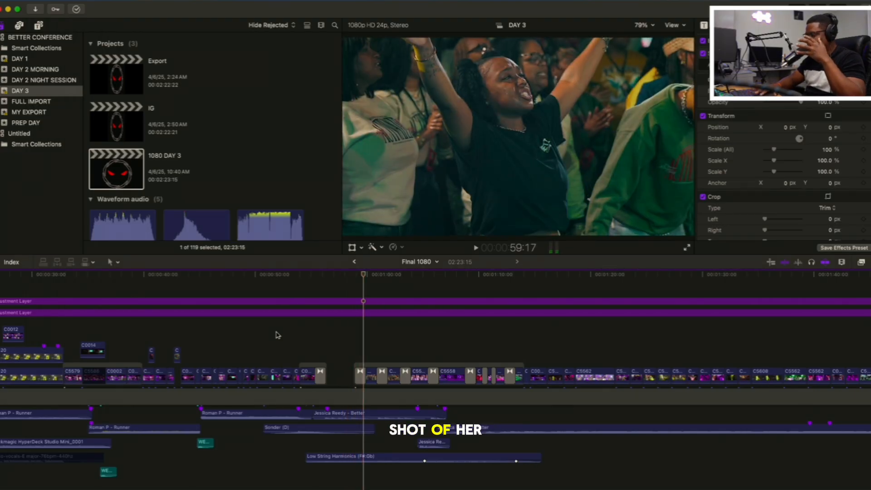
scroll(278, 335, up, 3)
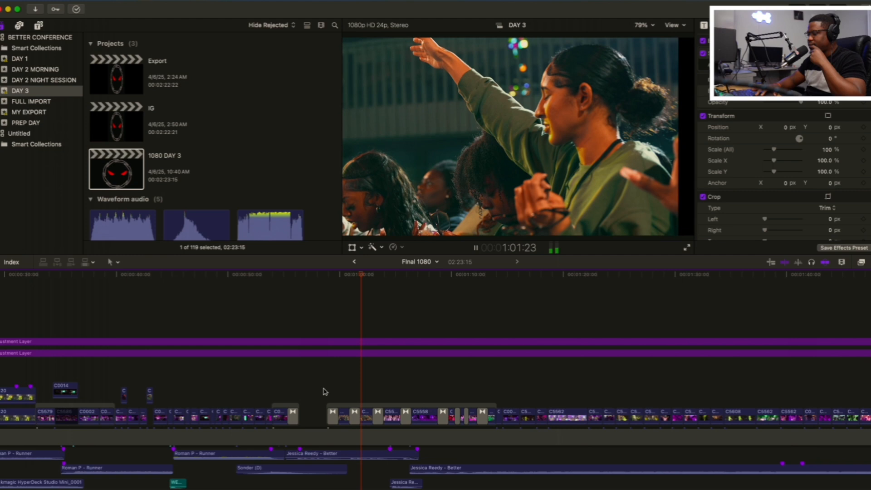
key(space)
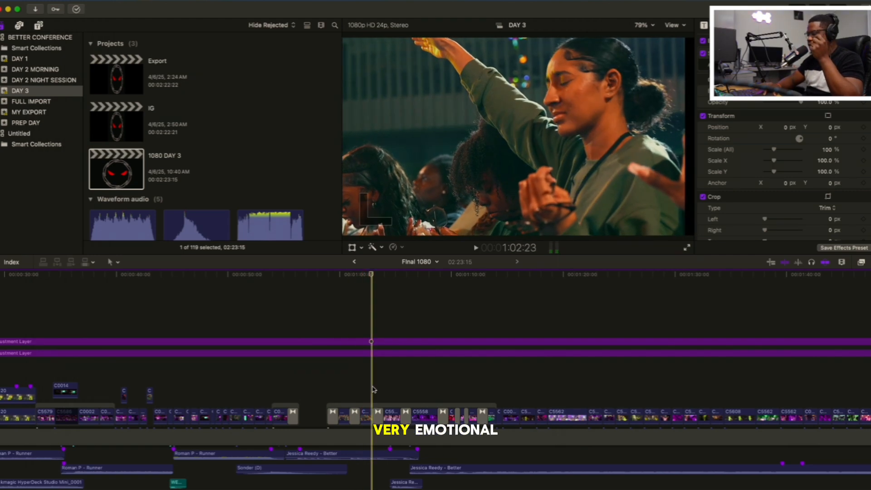
key(space)
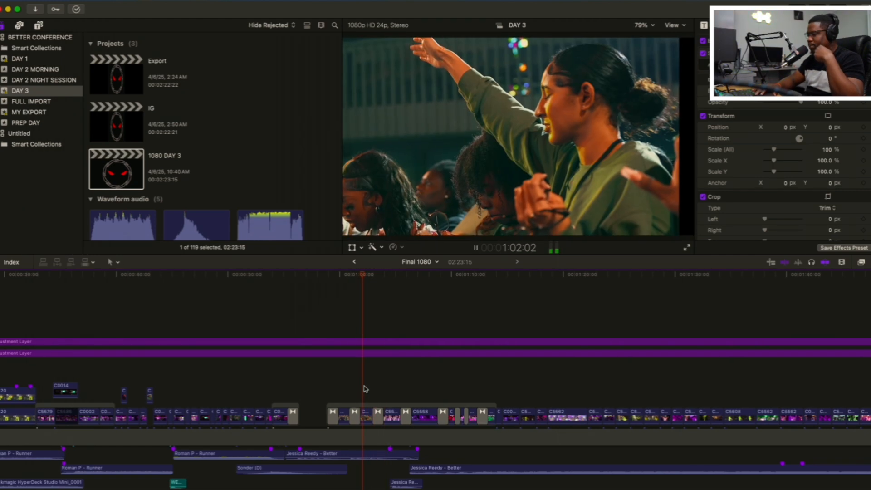
click(333, 393)
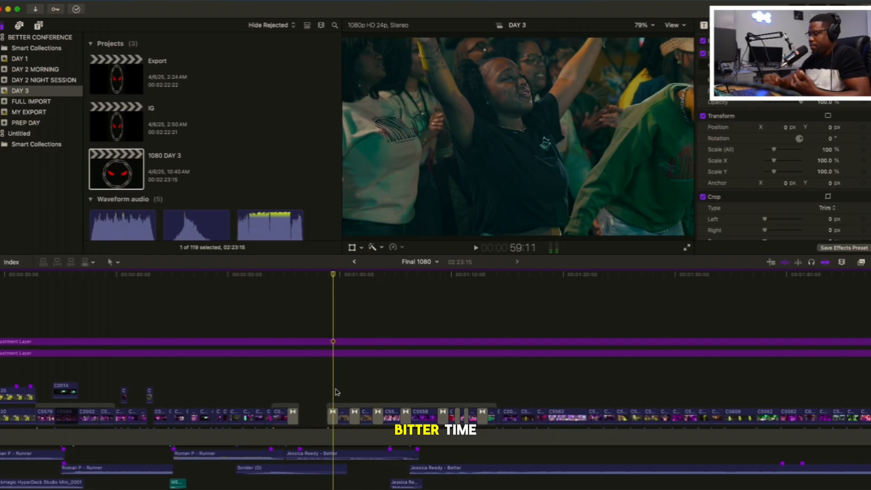
Play the emotional sequence from 59:11 and replay the C5558 shot of the woman bowed on the floor
key(space)
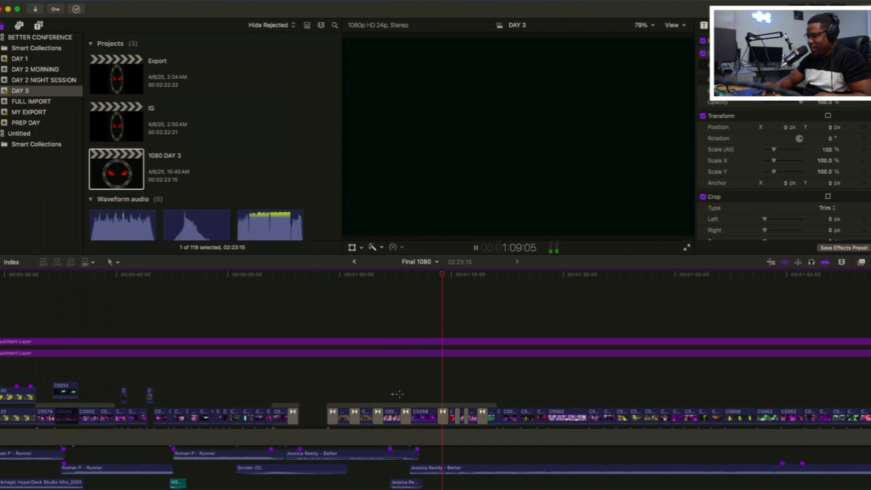
click(393, 390)
click(420, 401)
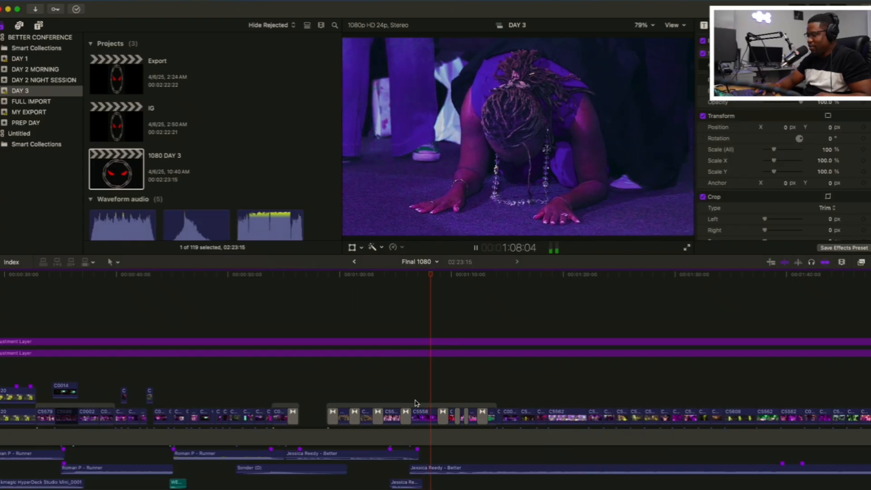
click(416, 403)
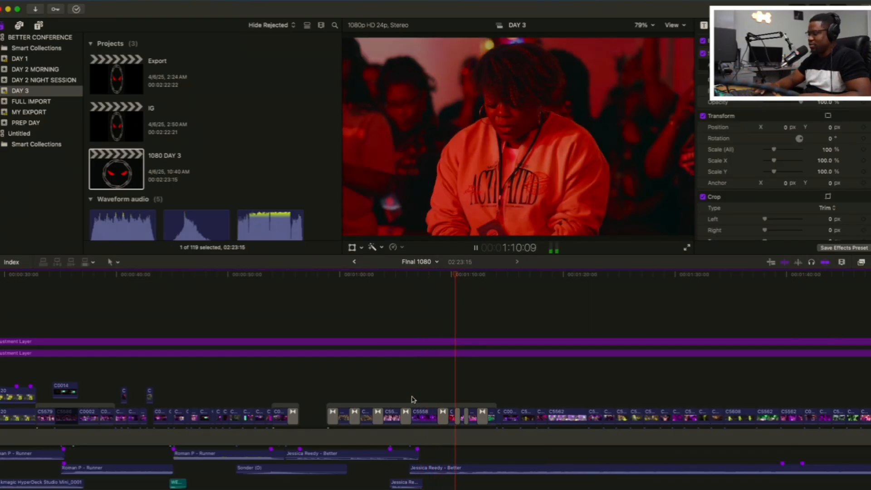
click(412, 399)
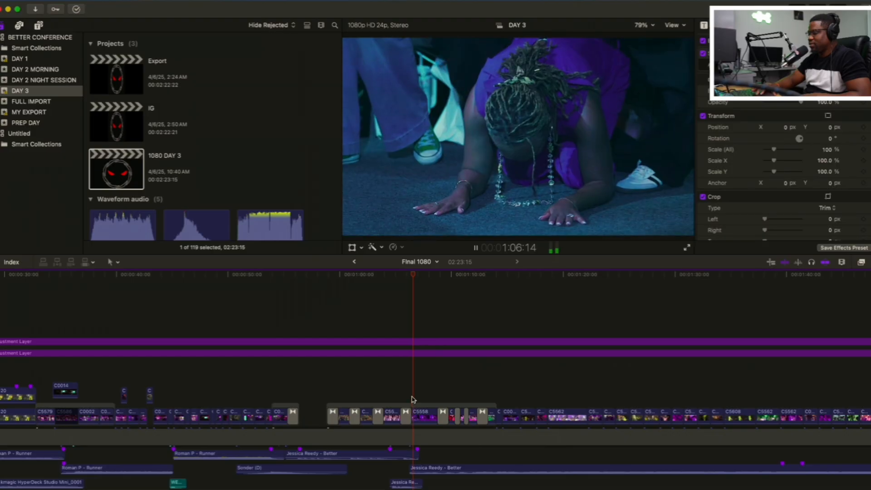
Review the transitions after C5558, including the red-lit audience shot at 1:10:07
scroll(412, 399, right, 3)
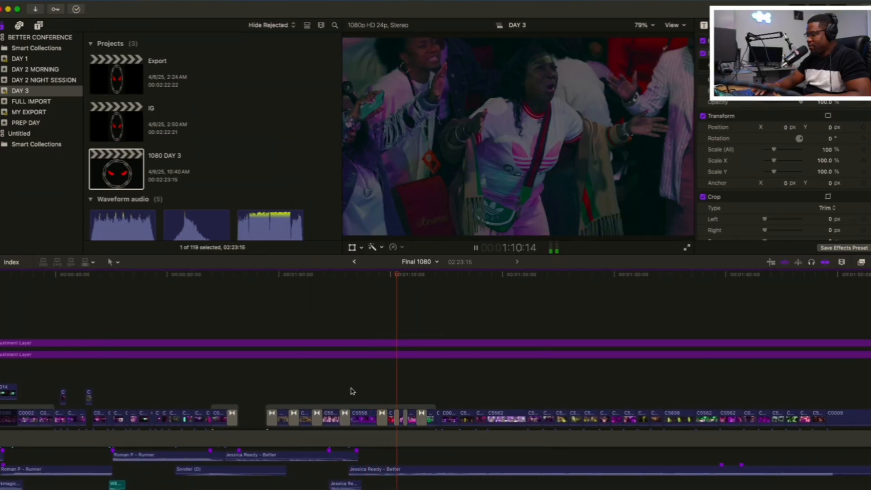
key(space)
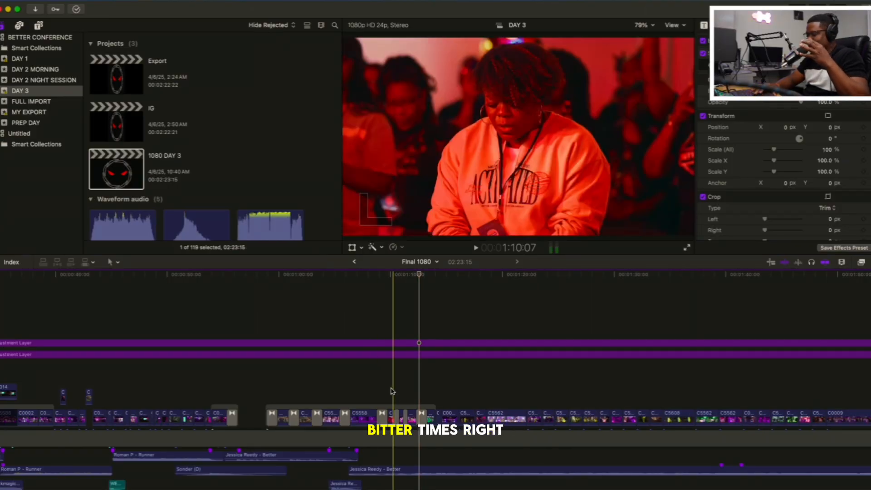
key(space)
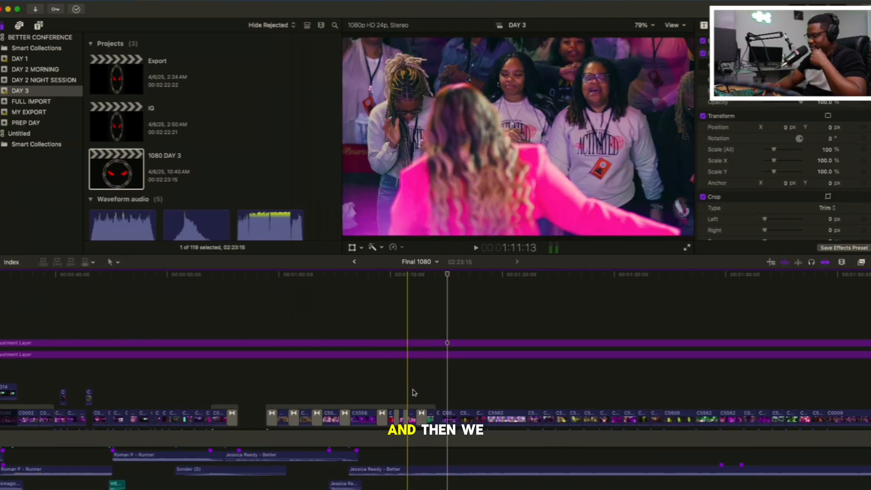
Play the wide stage shots from 1:14:00 and go back to the green-lit audience shot at 1:13:07
click(432, 399)
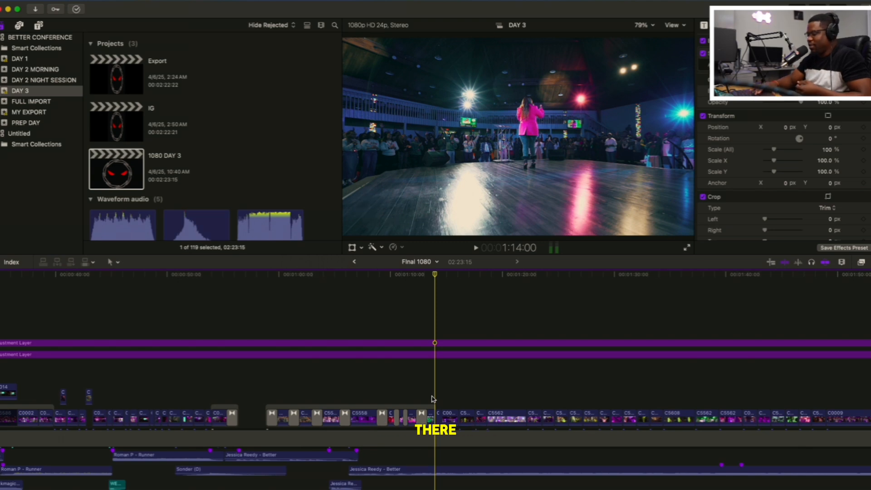
key(space)
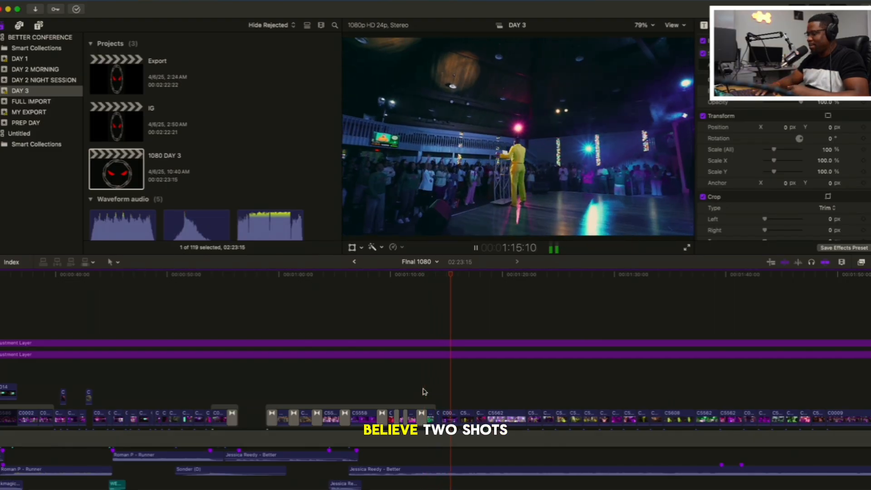
key(space)
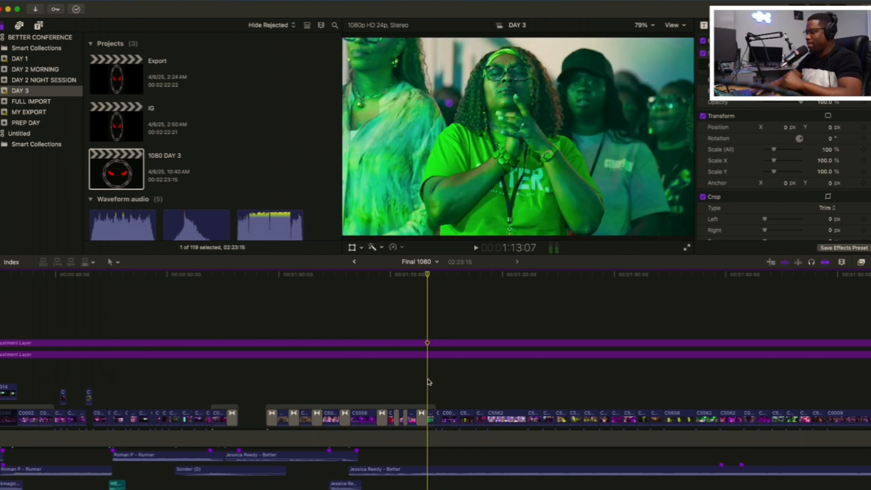
Play on from the green-lit shot and stop at the woman wiping her tears at 1:17:14
key(space)
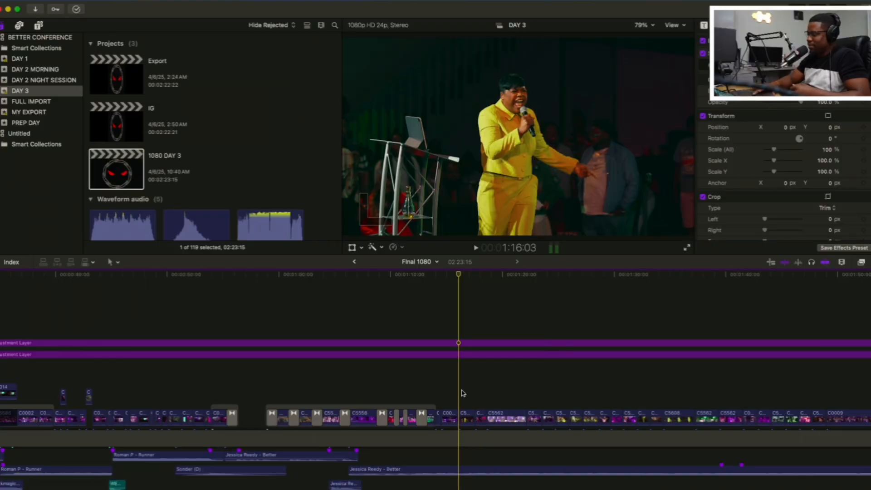
key(space)
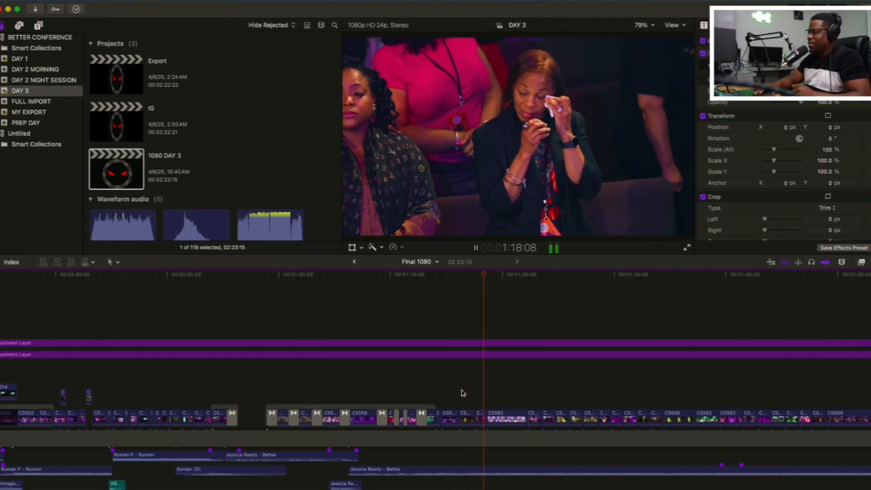
key(space)
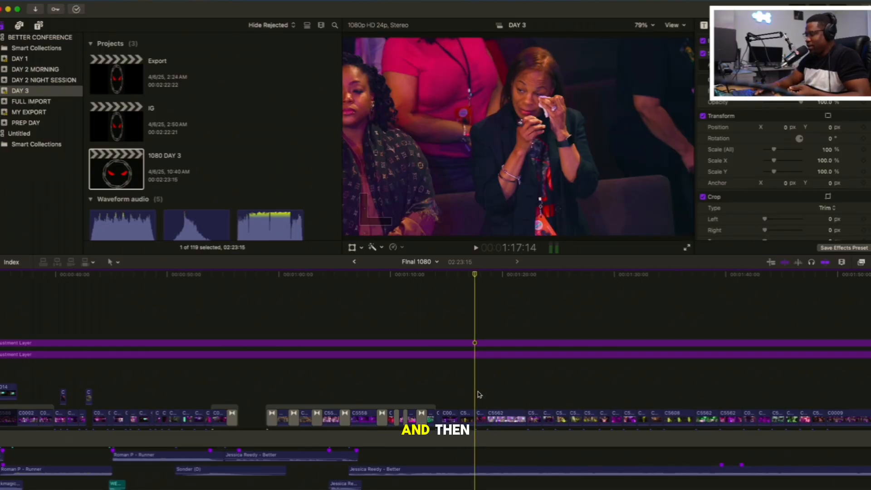
Play into the C5562 shot of the singer with raised arms and replay it through to the hug that follows
key(space)
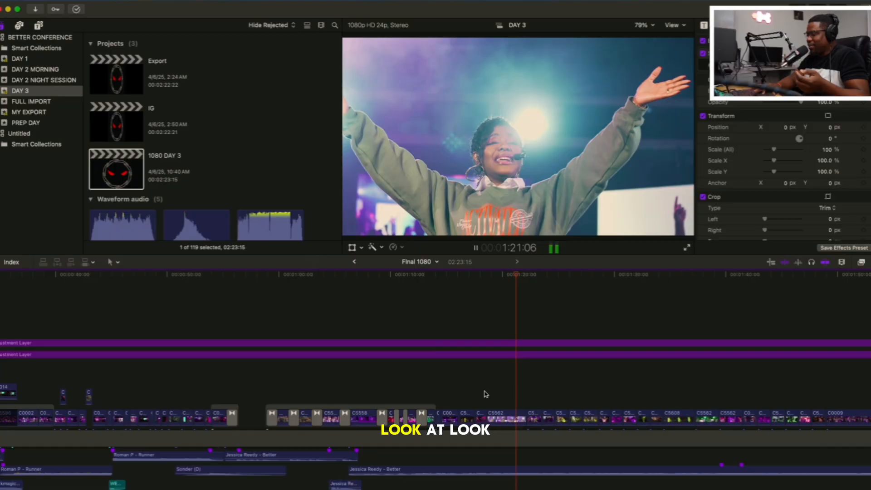
key(Up)
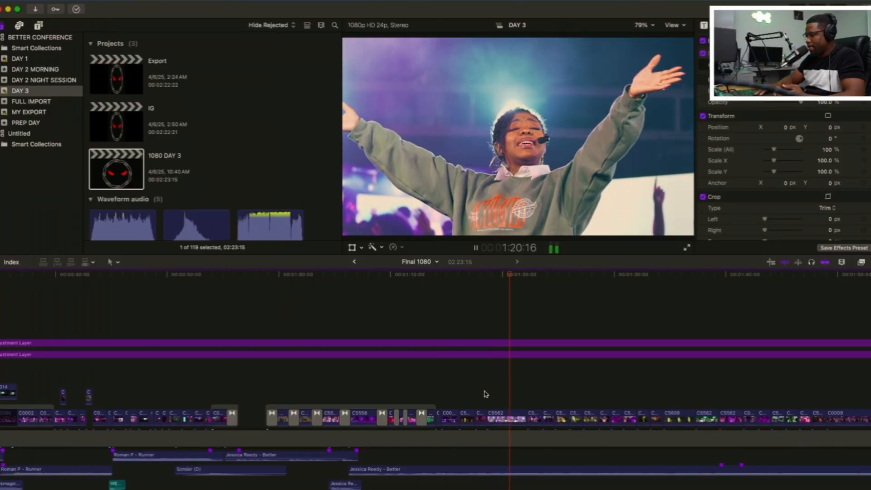
click(495, 393)
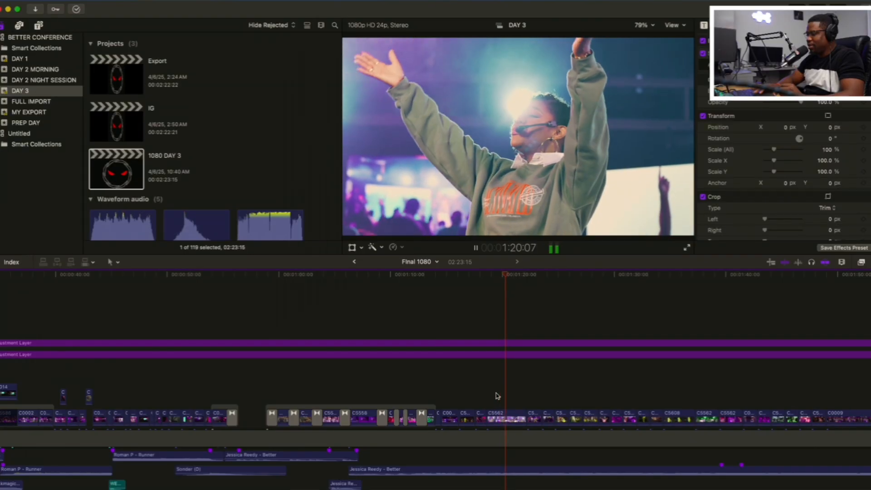
scroll(498, 396, right, 1)
scroll(498, 395, right, 2)
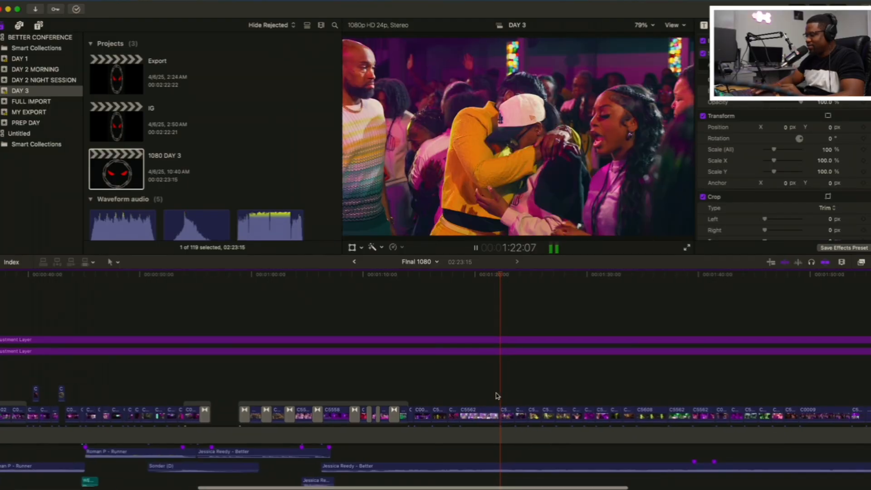
key(space)
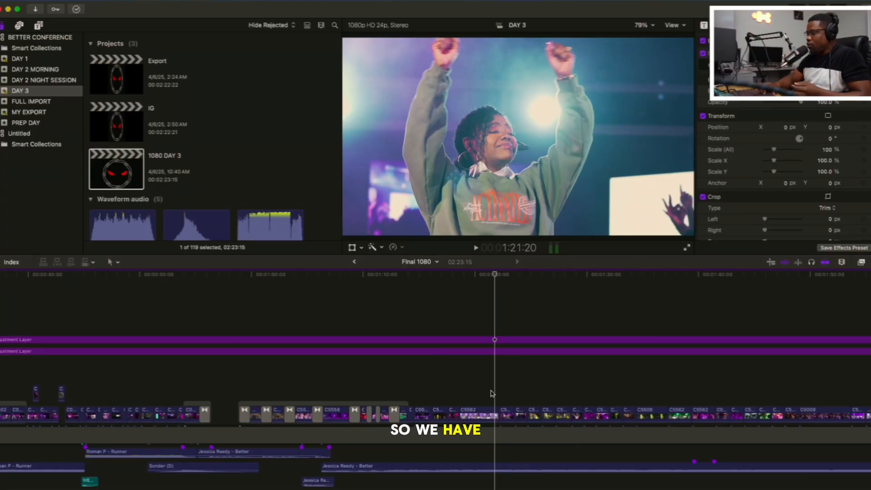
Return to the C5562 singer shot at 1:20:11 and play through to the embrace at 1:23:19
scroll(492, 393, right, 3)
scroll(492, 393, up, 1)
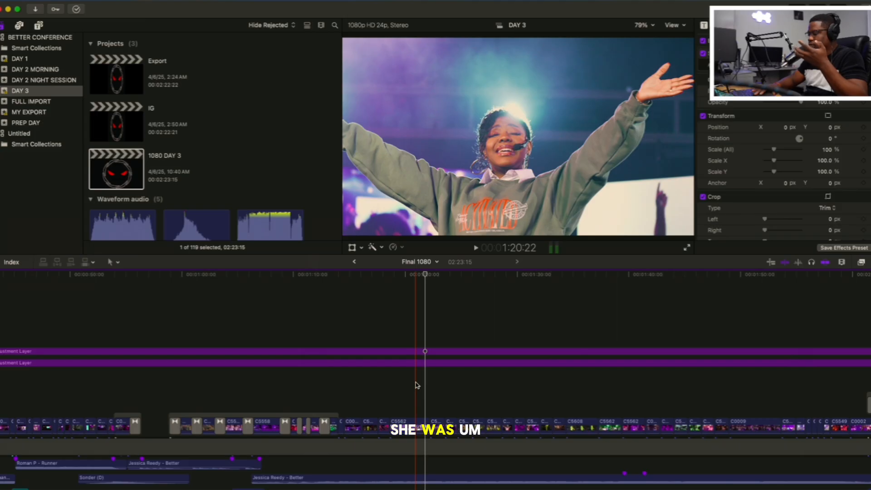
click(411, 385)
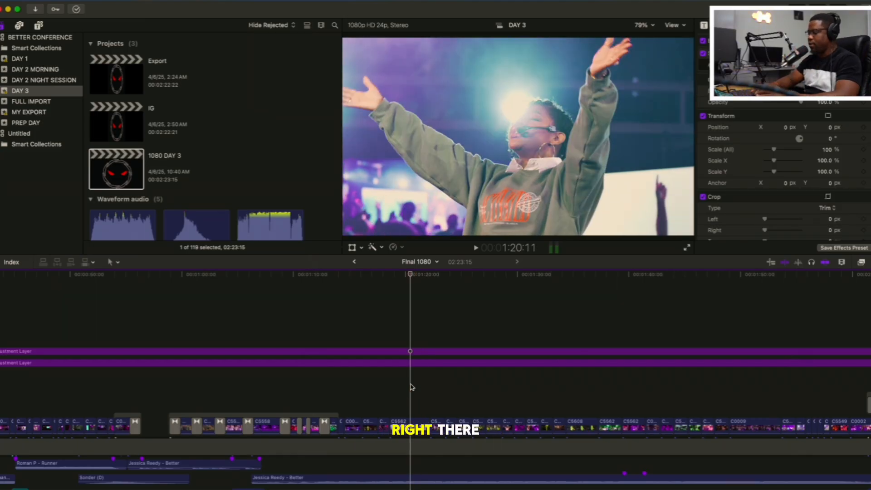
key(space)
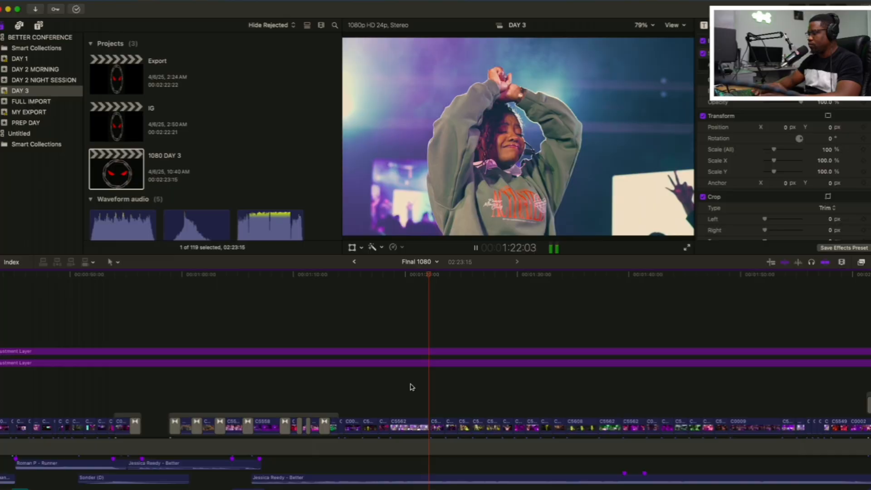
key(space)
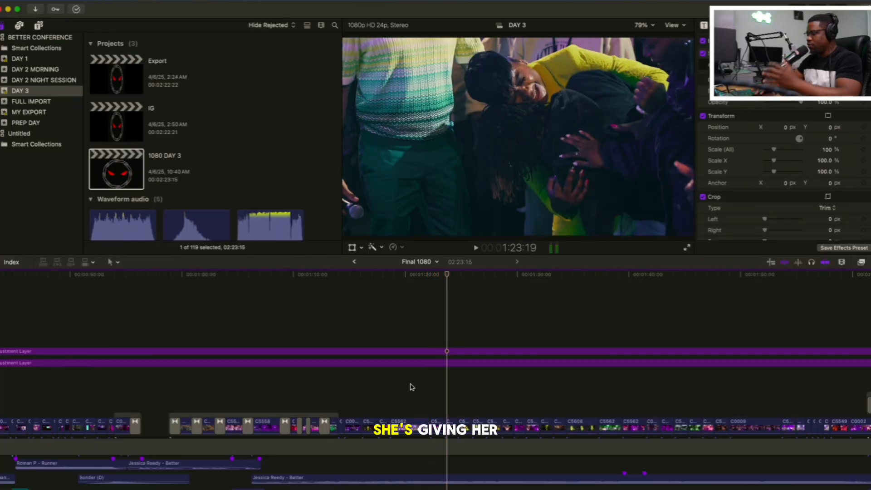
Play the hugging and crowd shots from 1:23:19 through to the crying woman at 1:33:05
key(space)
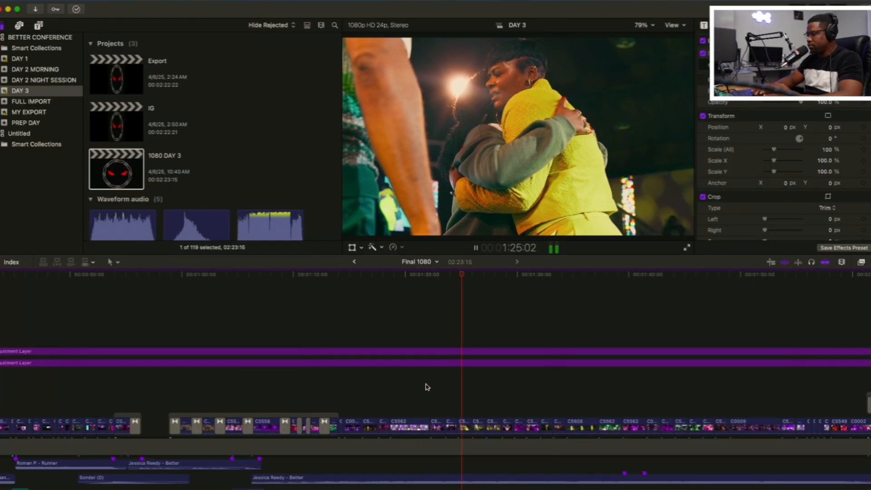
key(space)
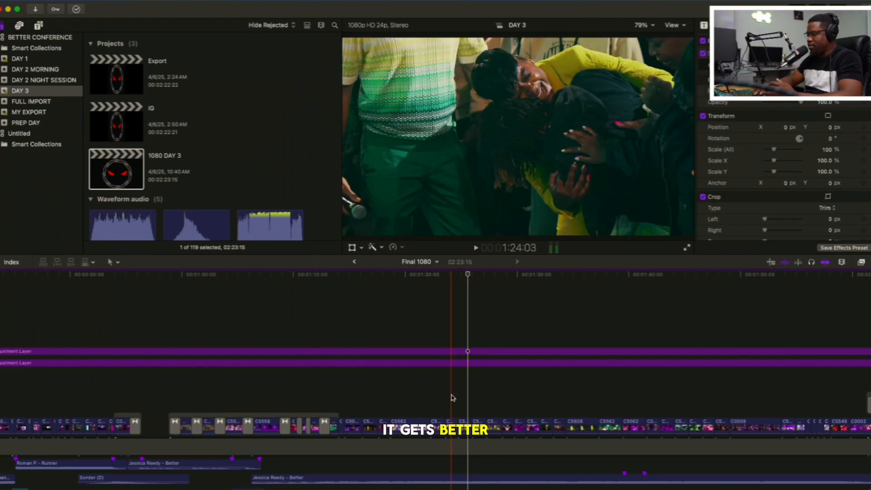
key(space)
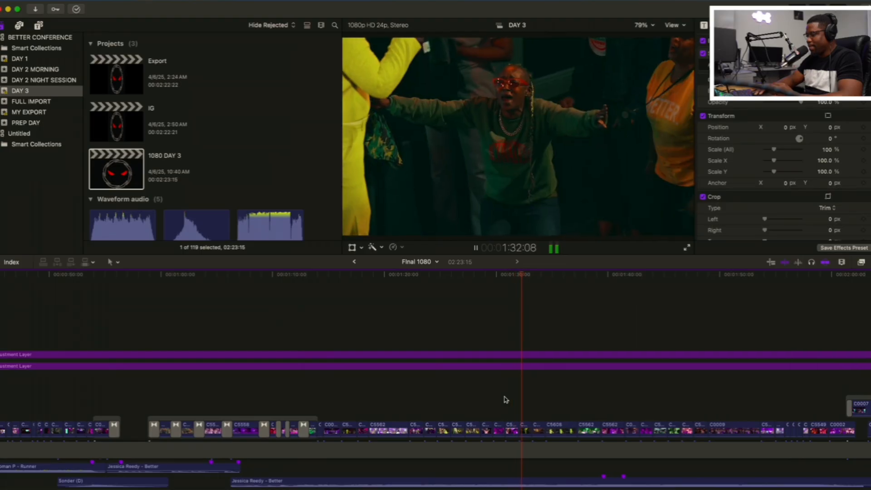
key(space)
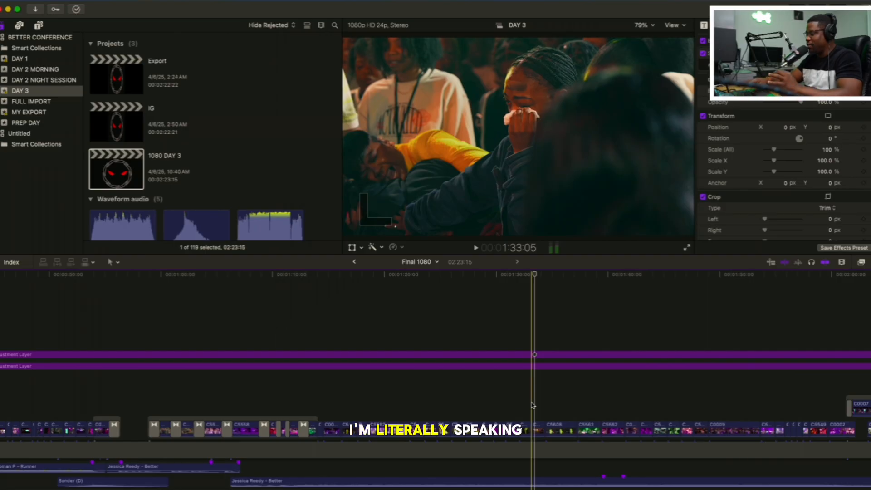
Show the entire edit in the timeline and replay the crying woman's shot around 1:33:05
key(shift+z)
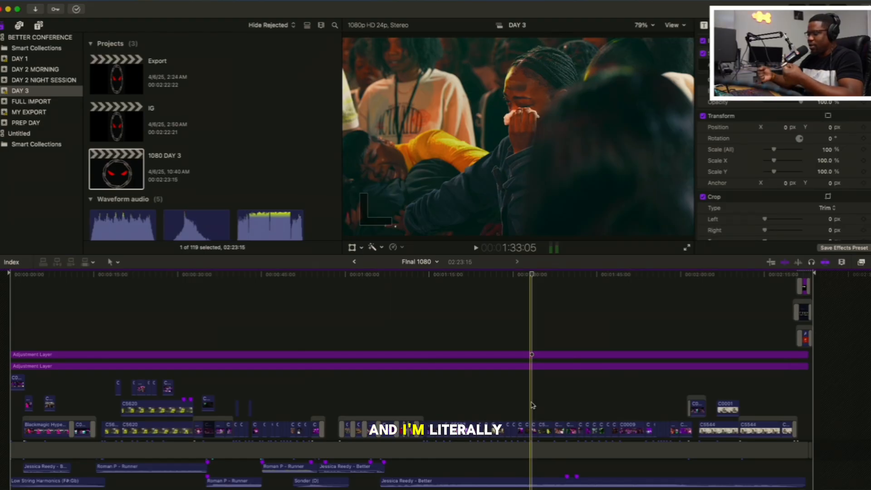
key(Right)
key(Right)
key(Right)
key(Right)
key(Right)
key(Right)
key(Right)
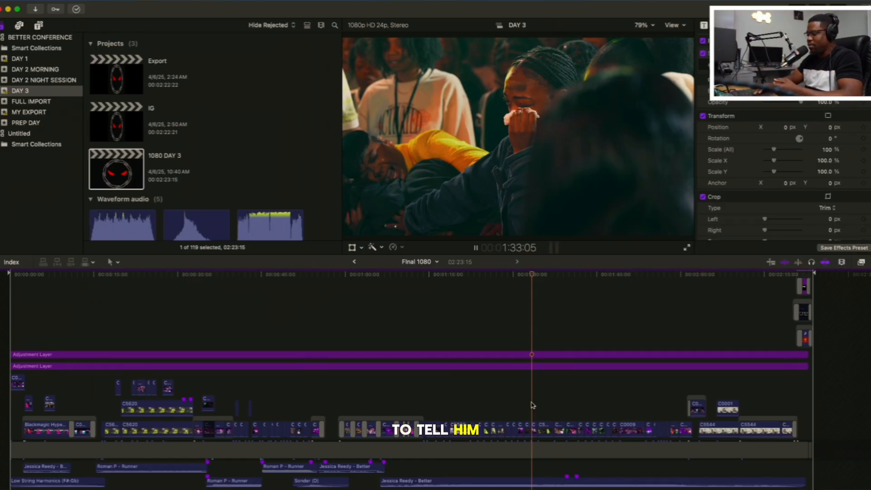
click(522, 406)
key(space)
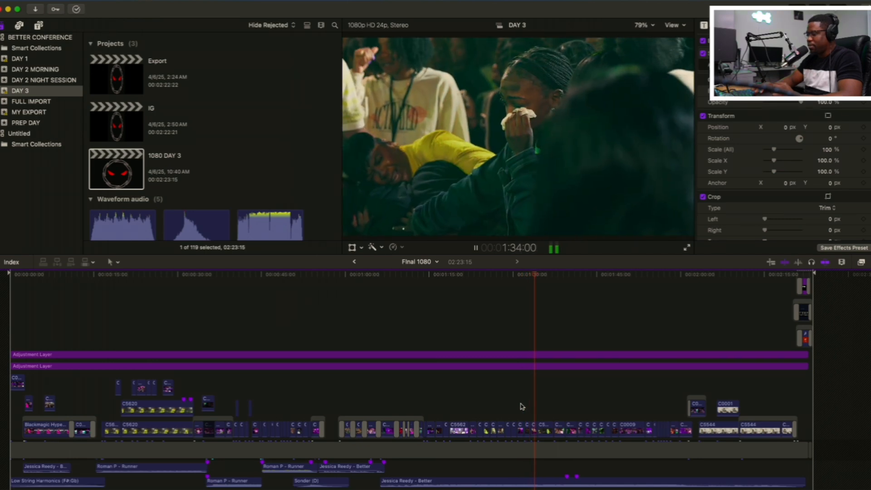
key(space)
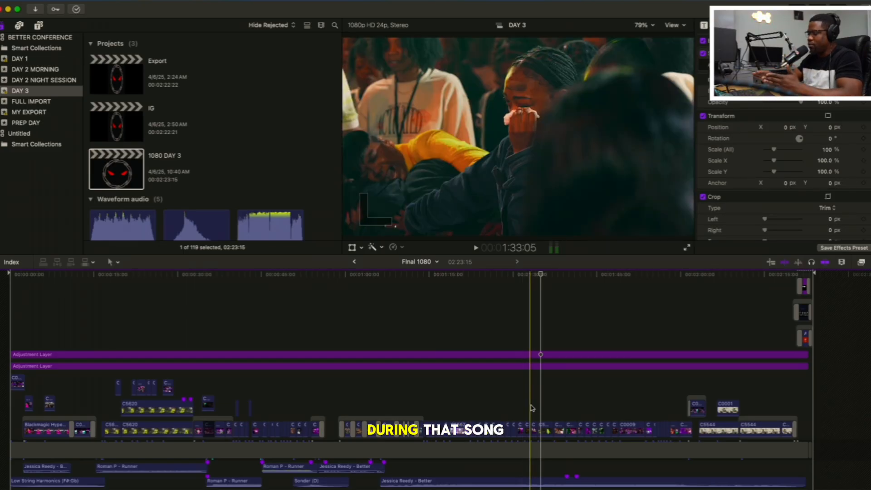
Play on from the crying woman's shot at 1:33:05 through to the smiling singer with raised hands at 1:37:07
key(space)
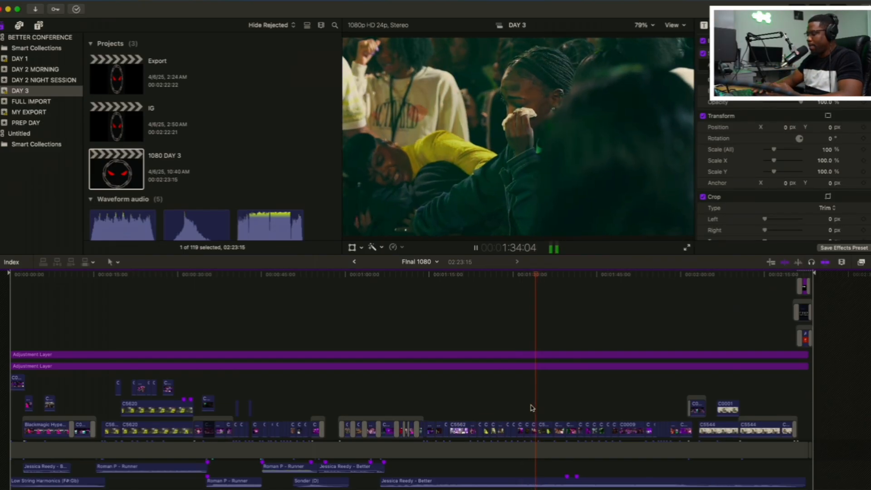
key(space)
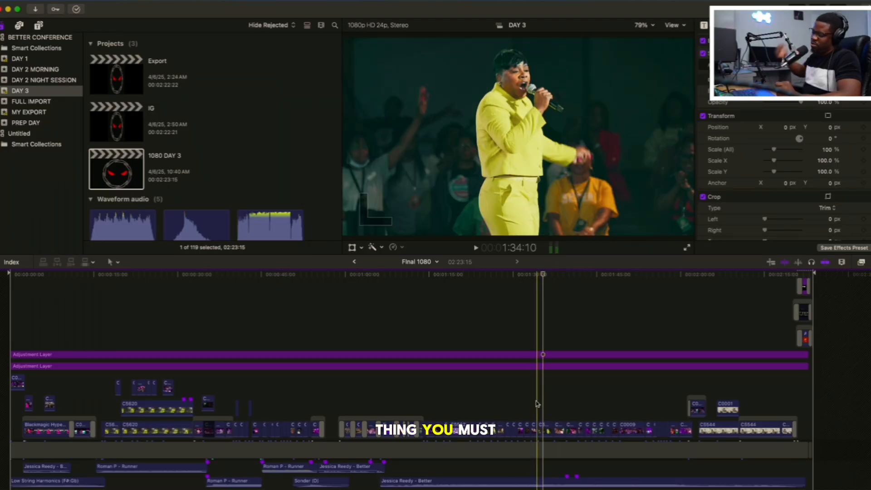
key(space)
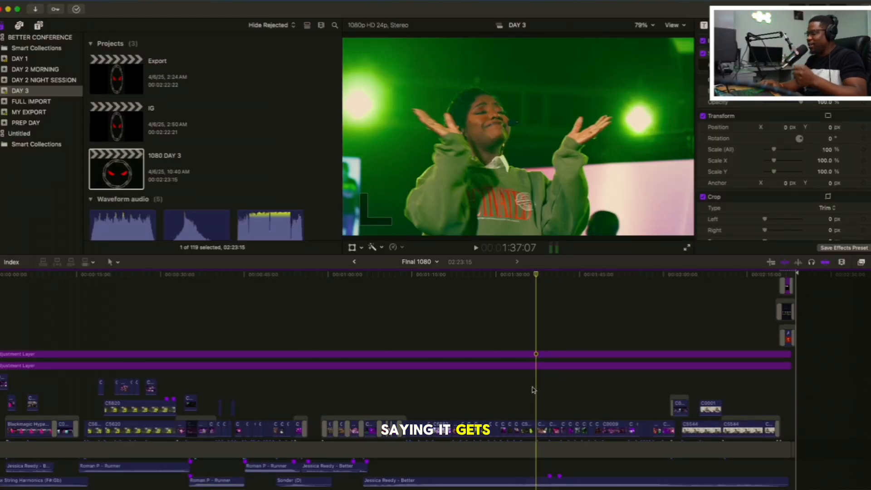
Play the worship shots from 1:37:07 to the singer with outstretched arms near 1:57:11, replaying the part around 1:41:09
key(space)
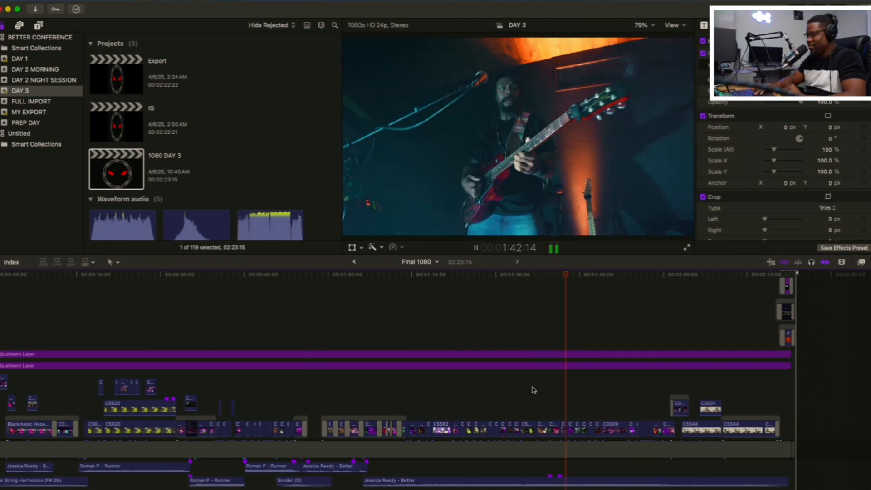
key(space)
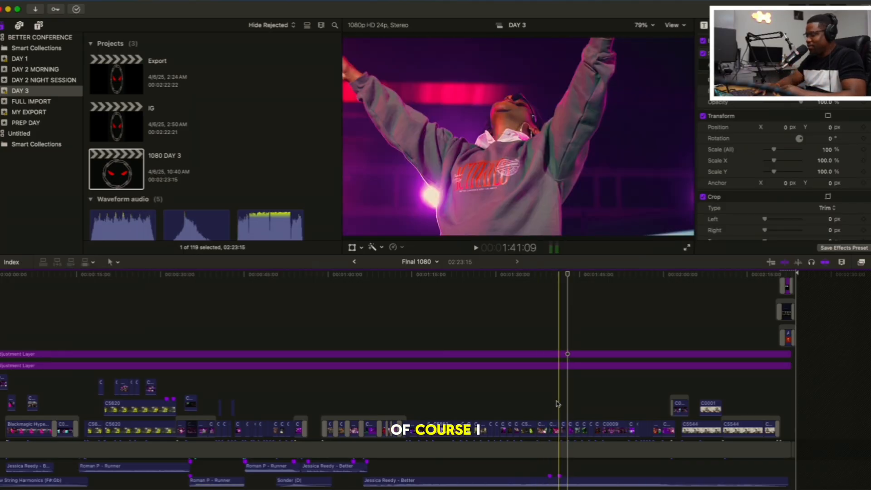
key(space)
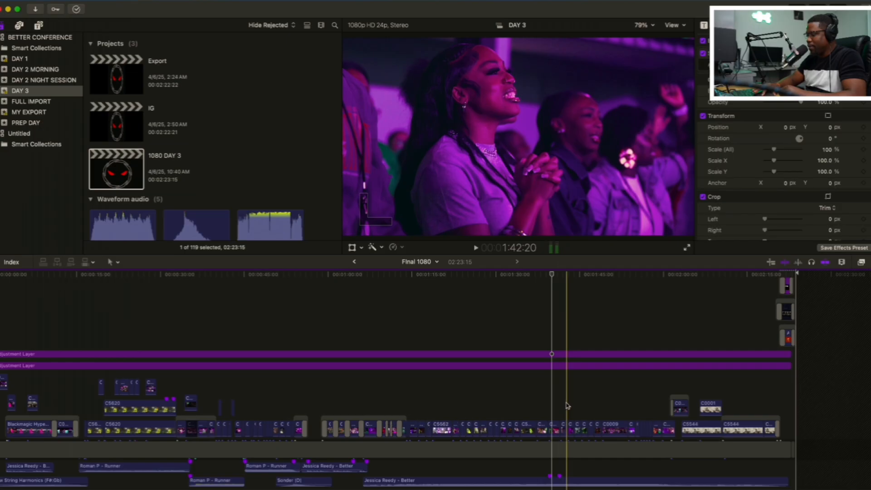
key(space)
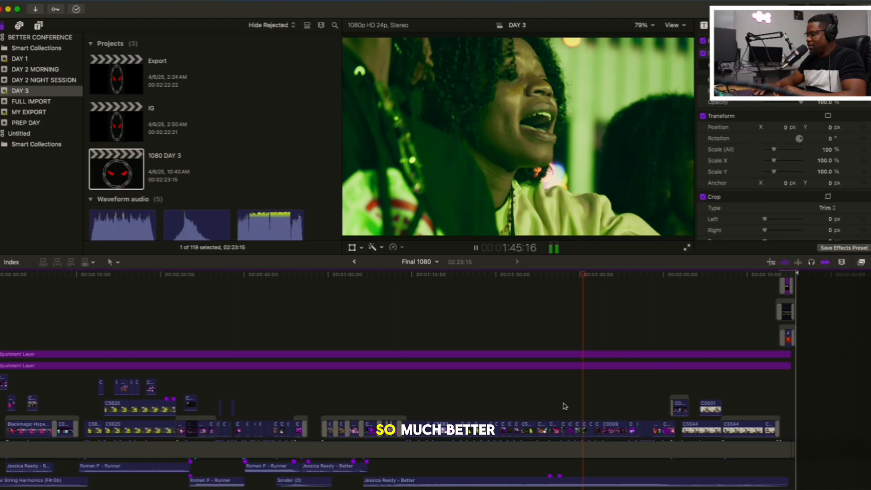
key(space)
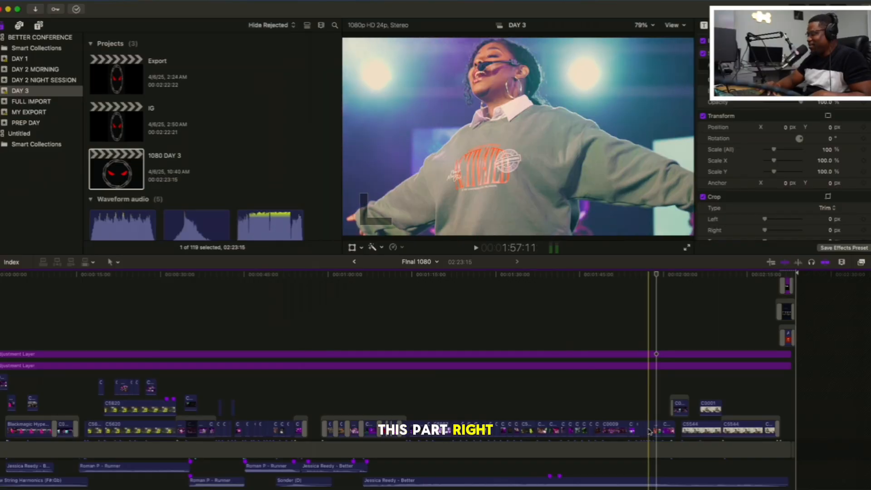
Reveal the source clip C5562 of the singer's shot in the browser and play its original footage from 15:09 to 39:28
right_click(649, 431)
click(692, 479)
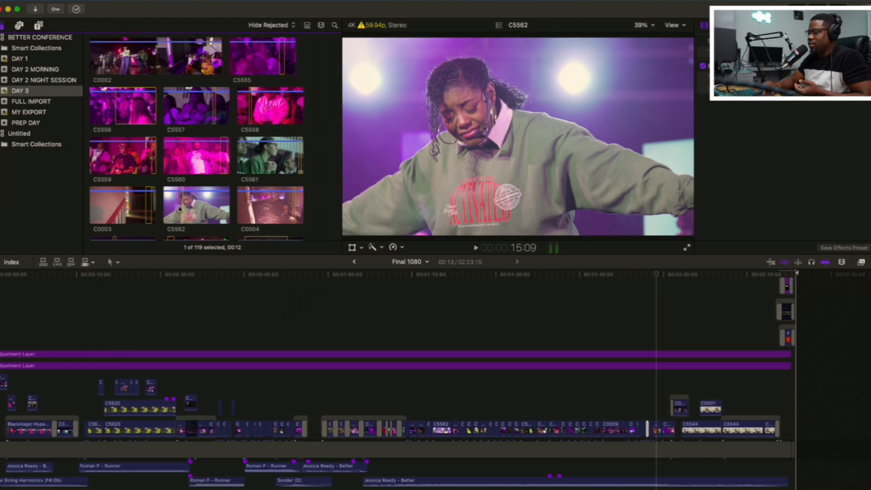
key(space)
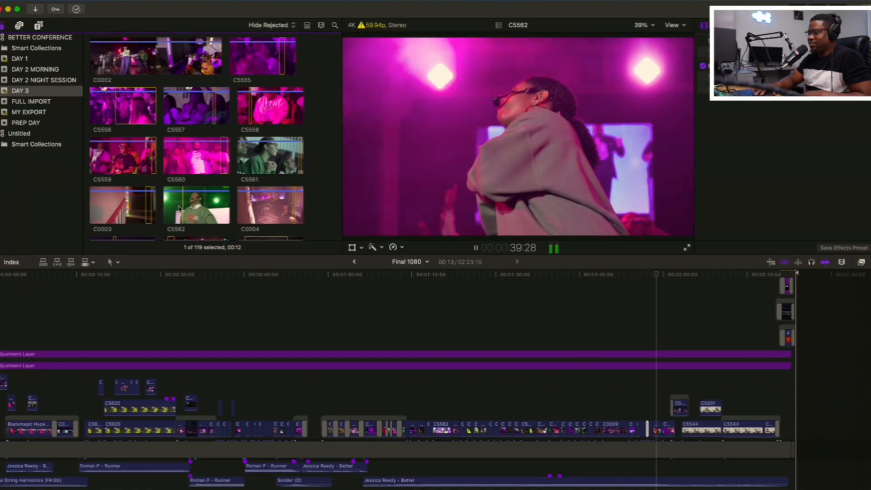
key(space)
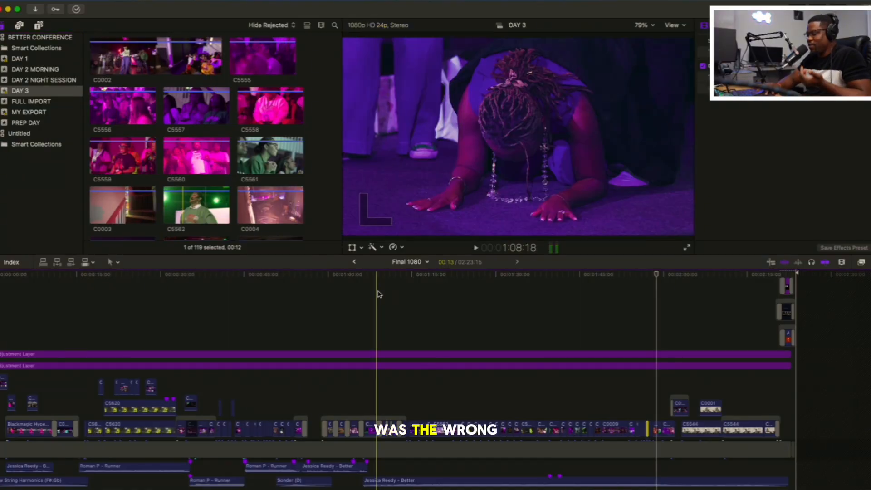
Return to the singer's outstretched-arms shot near 1:55:00 in the edit and play through to the wide stage shot at 2:01:22
click(636, 386)
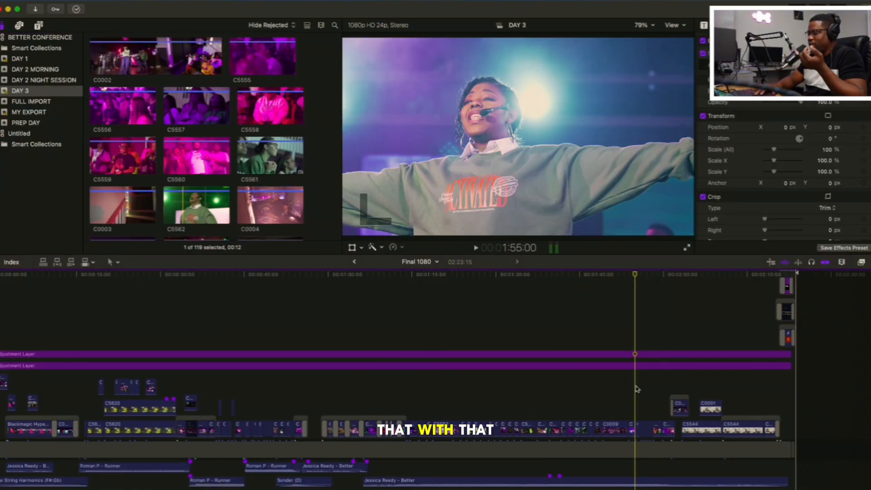
click(621, 391)
key(space)
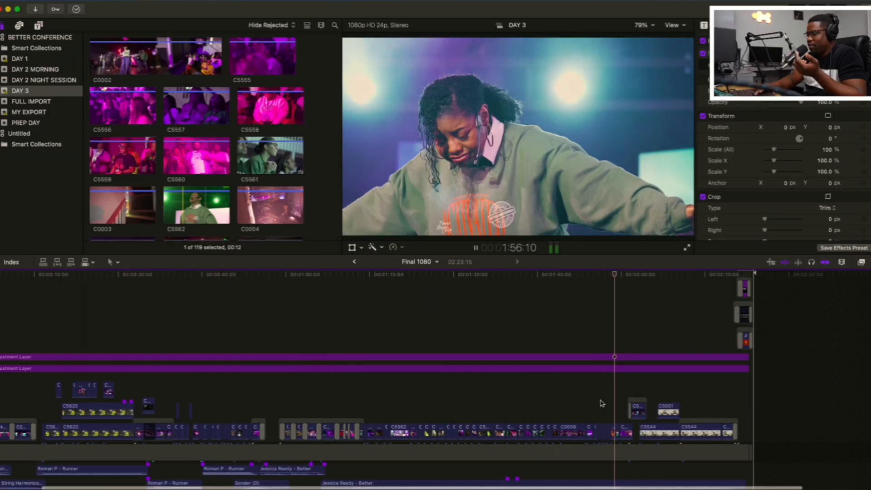
scroll(601, 403, right, 3)
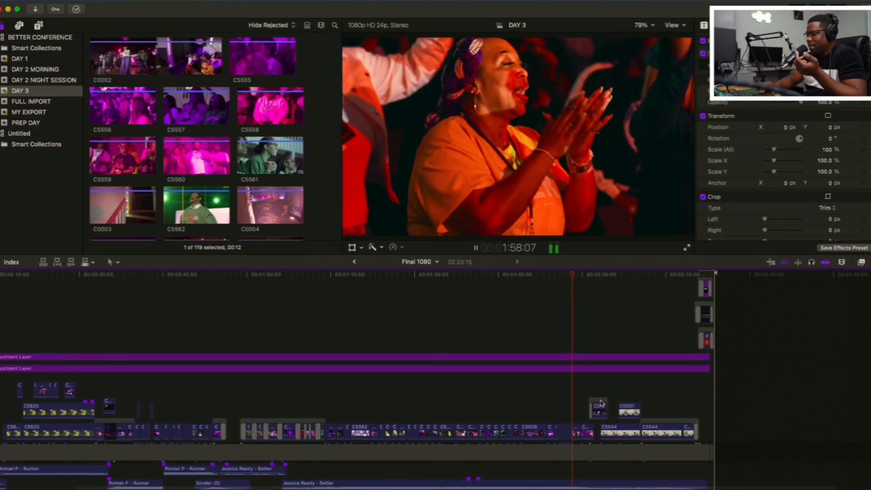
scroll(601, 403, right, 2)
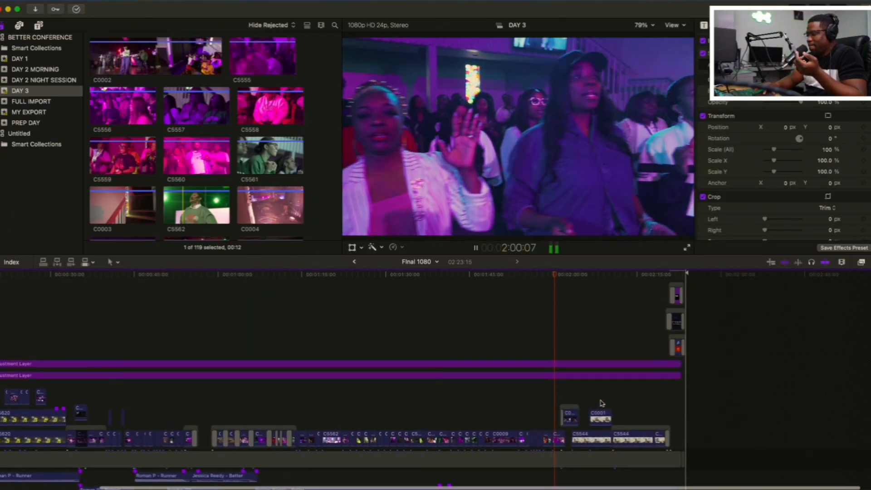
key(space)
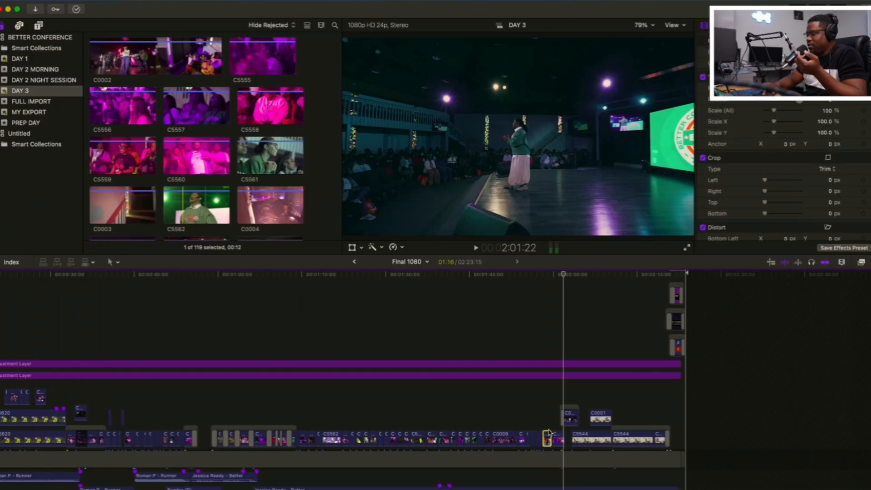
Replay from the clapping woman's shot around 1:58:10 past the wide stage shot at 2:02:19
click(539, 413)
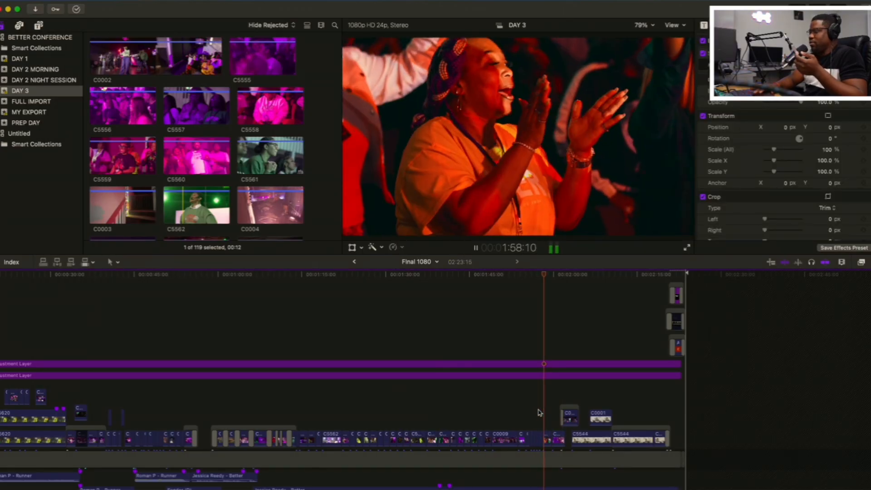
key(space)
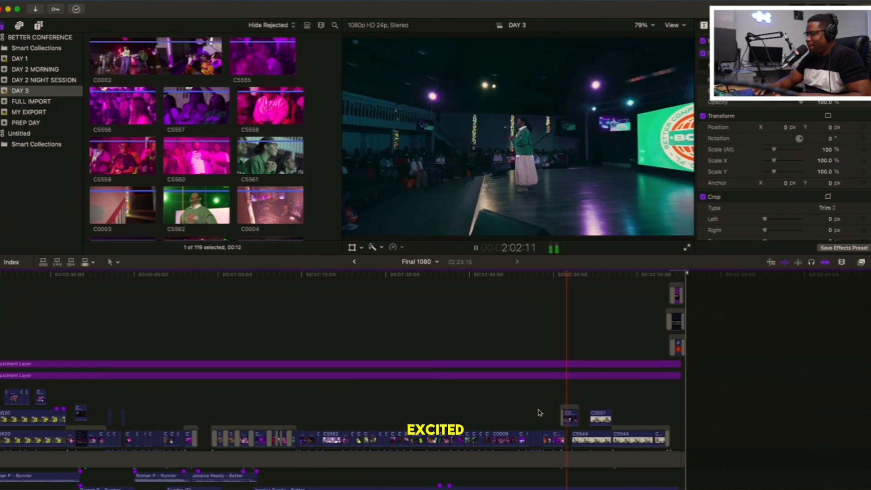
key(space)
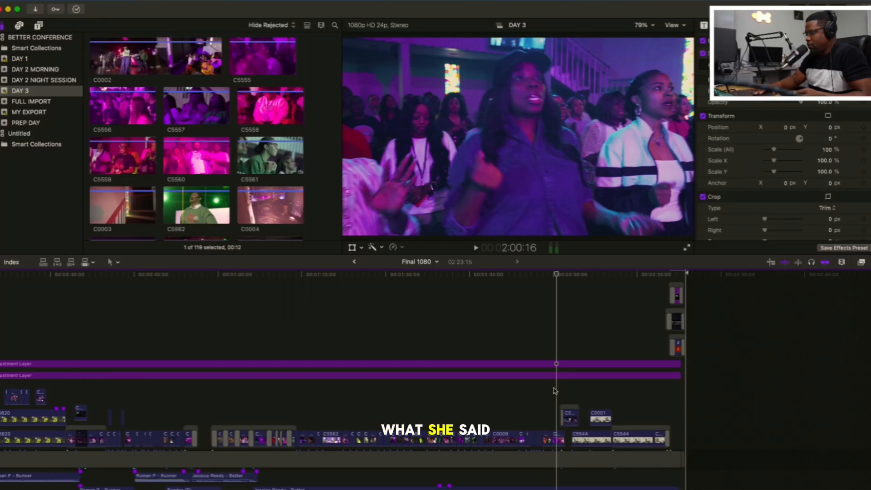
key(space)
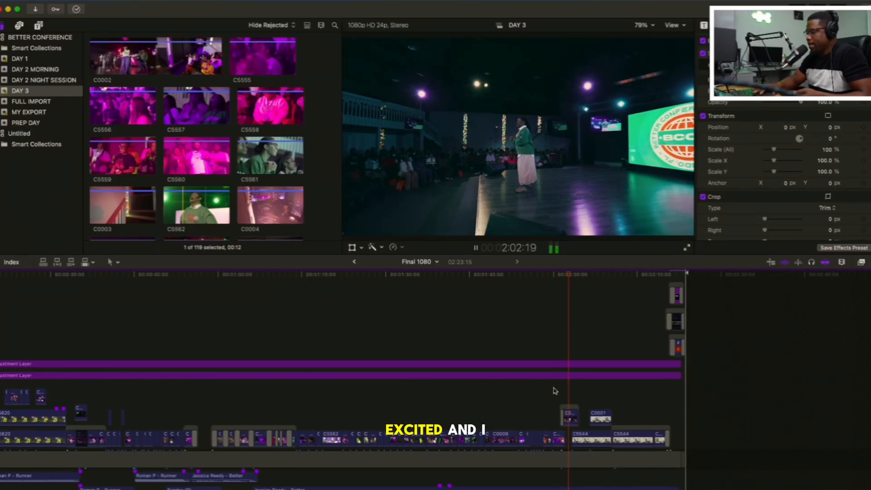
key(space)
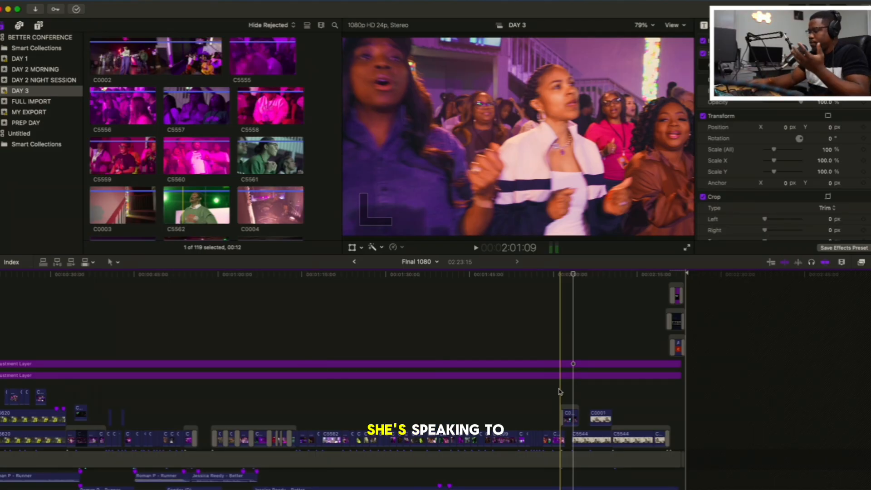
Enlarge the timeline around 2:01:09 and play from there into the office interview, stopping at 2:11:14
key(super+equal)
key(super+equal)
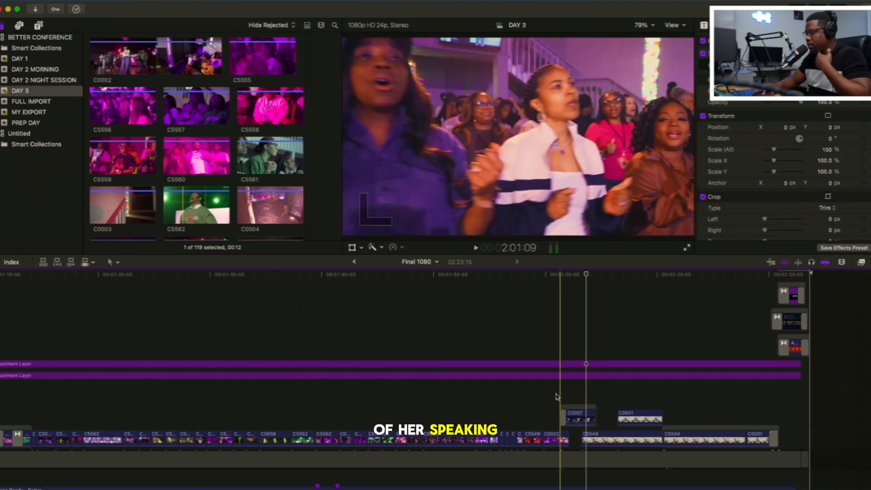
key(space)
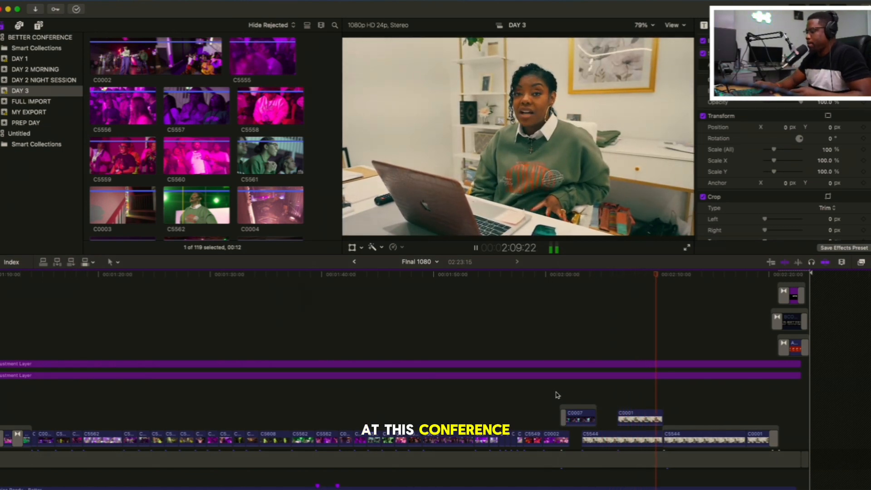
scroll(557, 395, right, 3)
key(space)
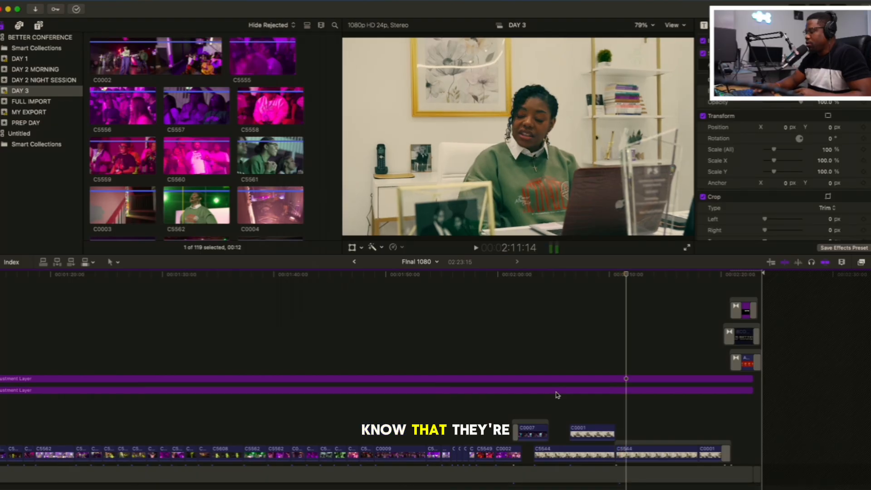
Play the rest of the office interview to 2:20:01 and show the closing title clips around 2:21:21
scroll(558, 395, right, 5)
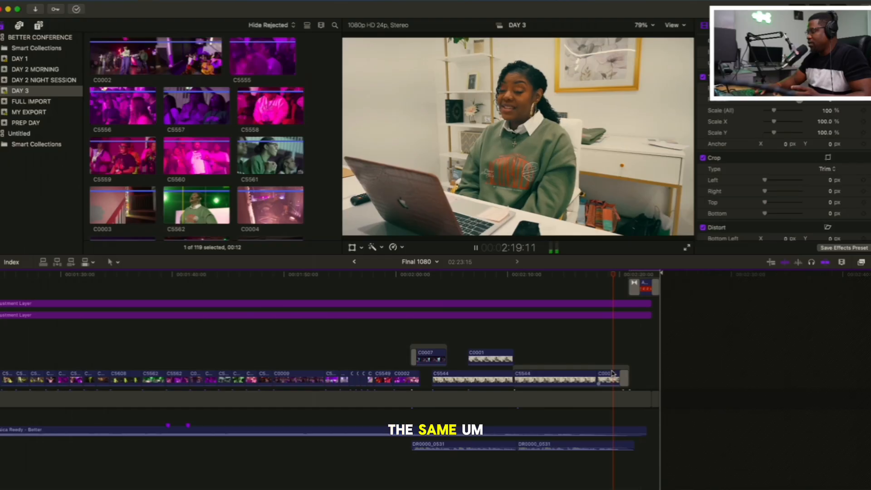
scroll(613, 373, down, 1)
key(space)
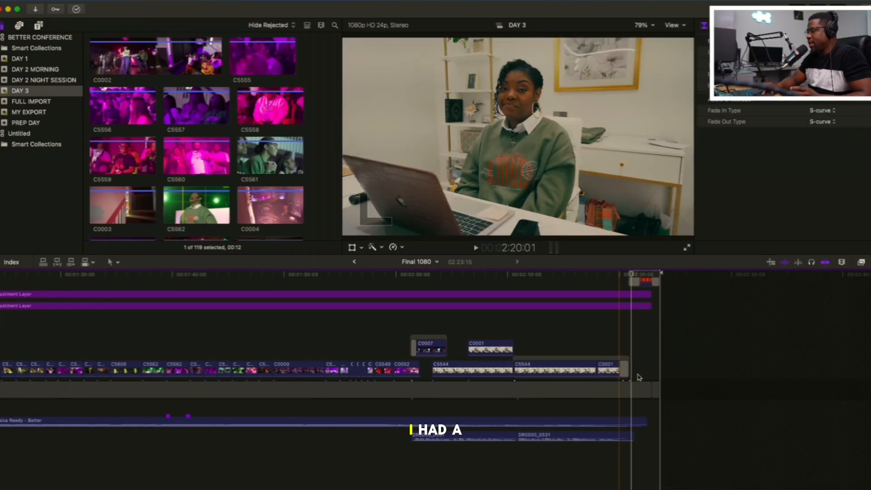
scroll(640, 342, up, 3)
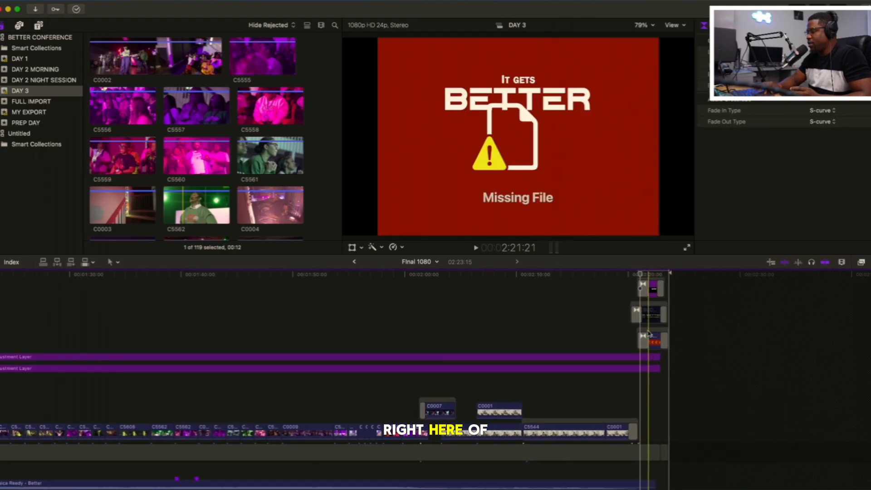